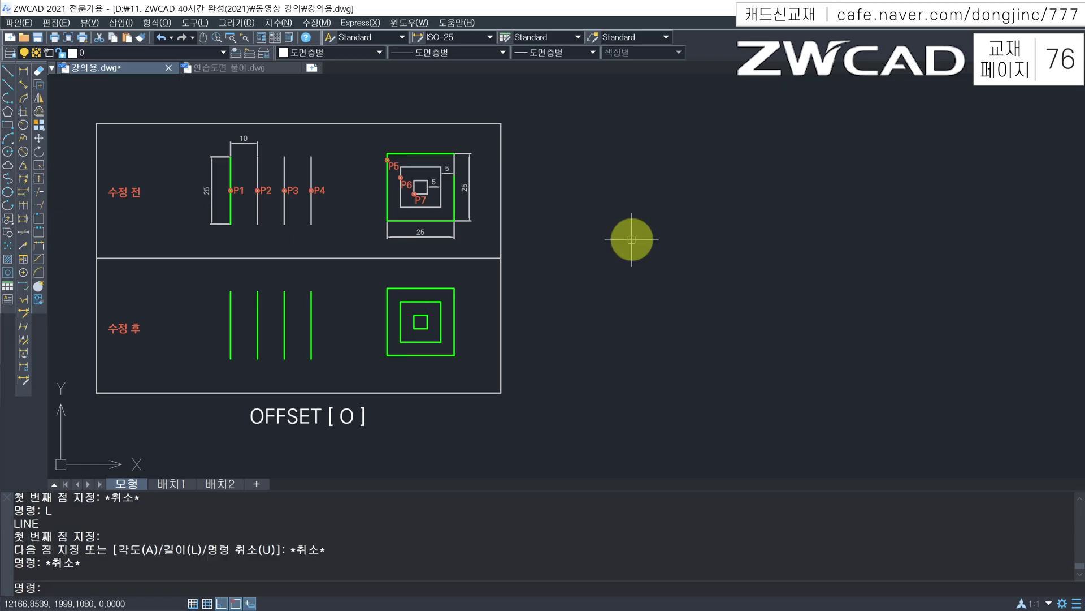
Draw a vertical line 25 units long in the empty area beside the example frame
text(l)
key(Return)
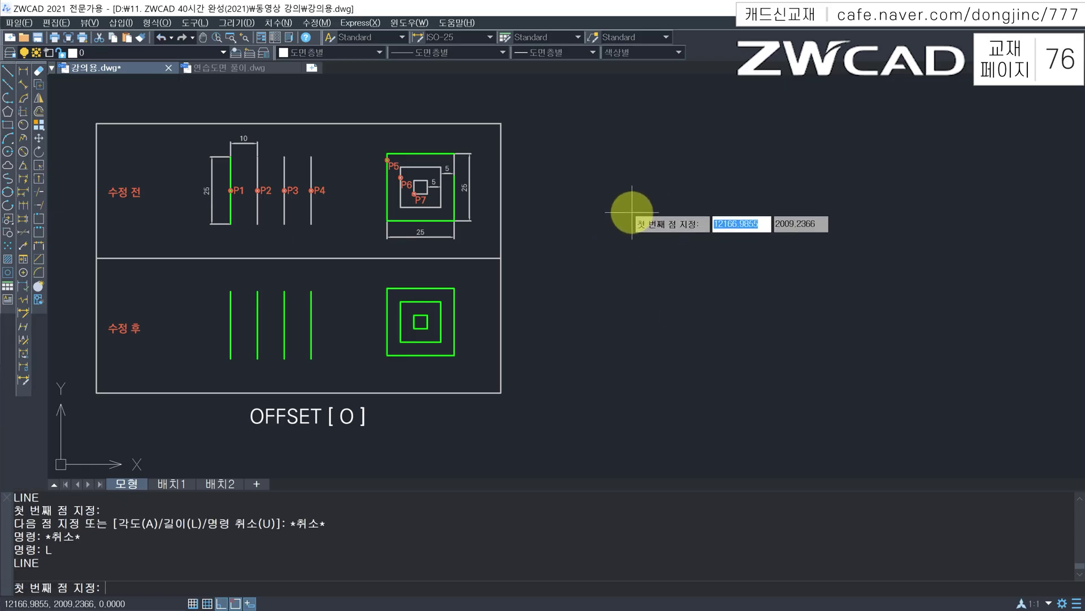
click(632, 212)
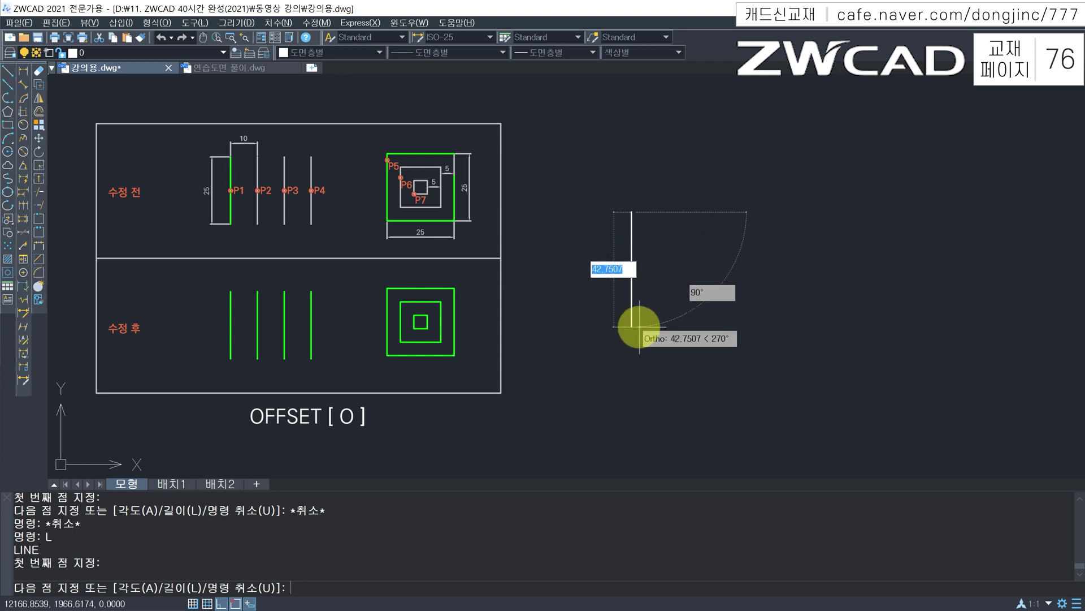
text(22)
key(Return)
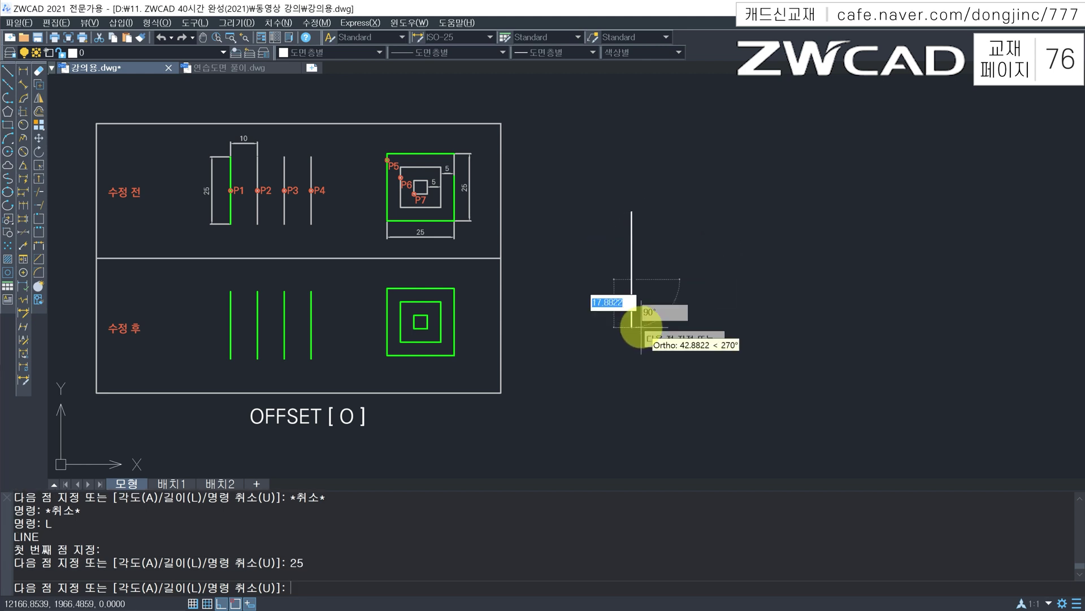
key(Escape)
key(Escape)
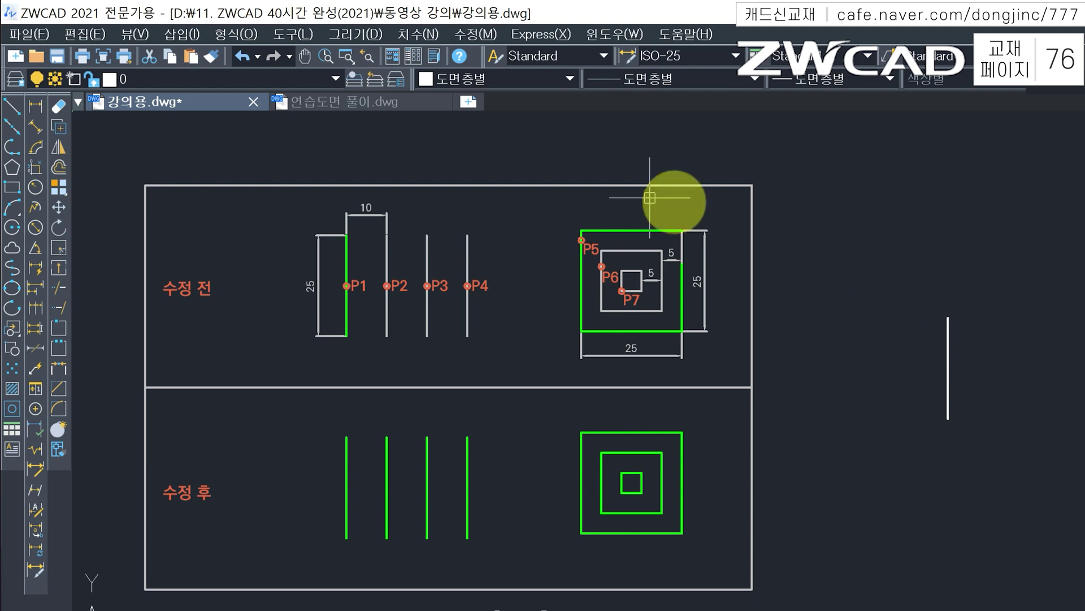
Offset the vertical line by 10 units to its right side
click(63, 172)
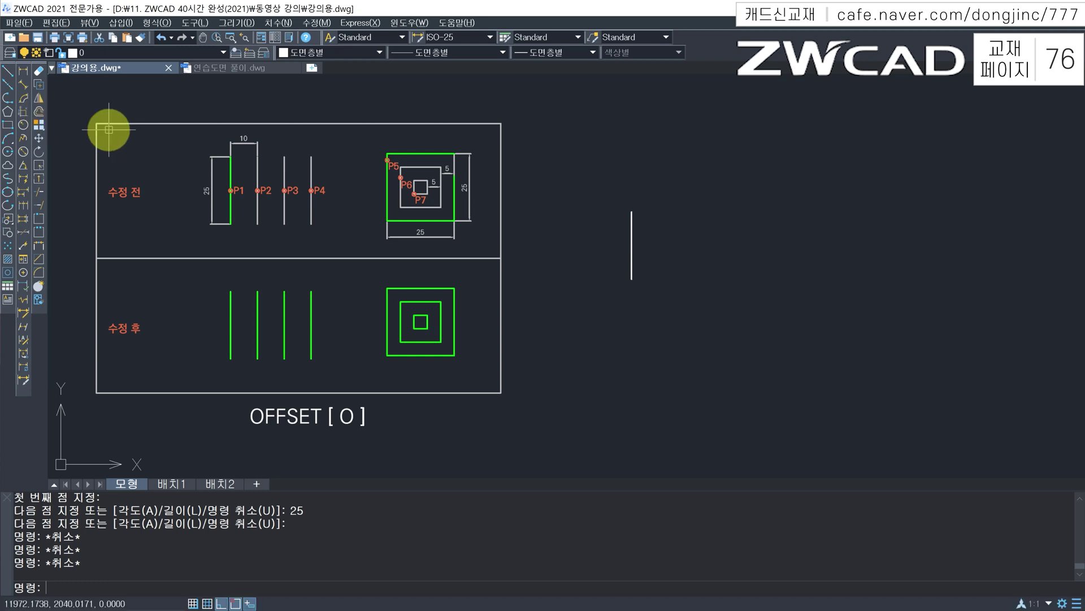
text(o)
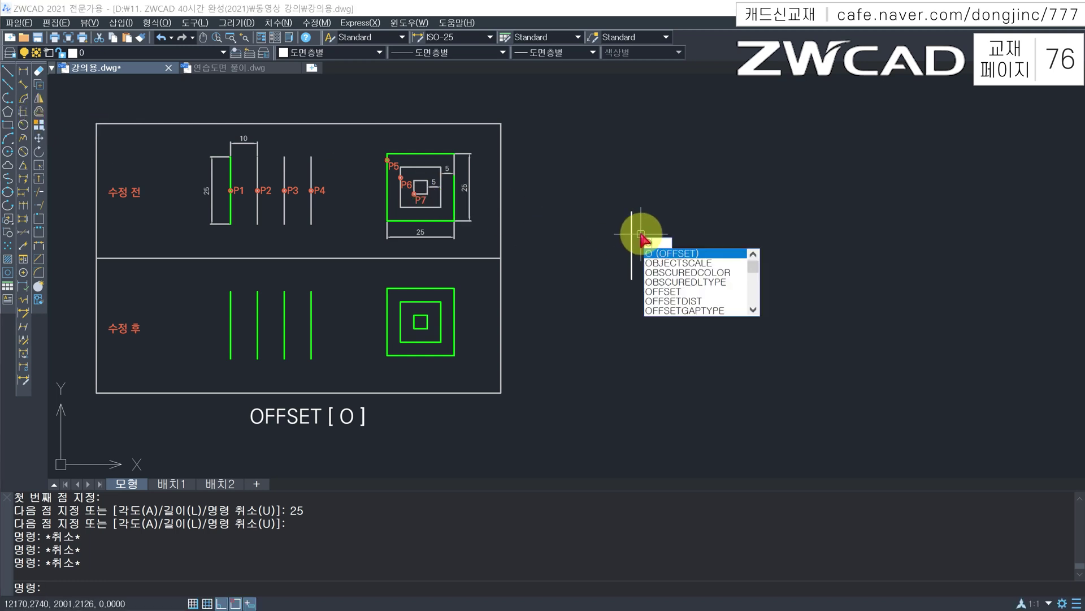
key(Return)
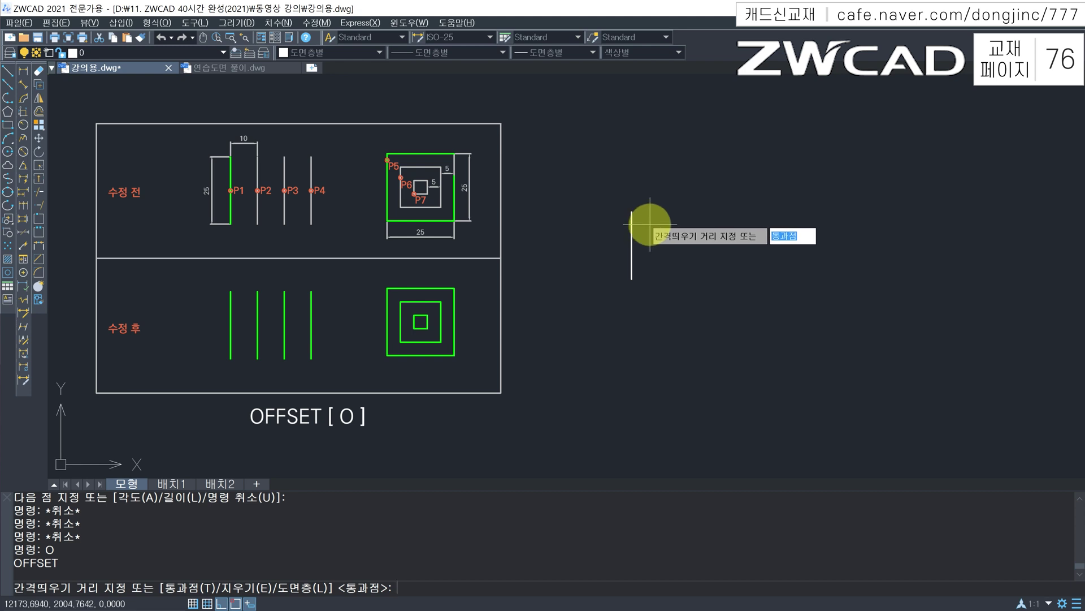
text(1)
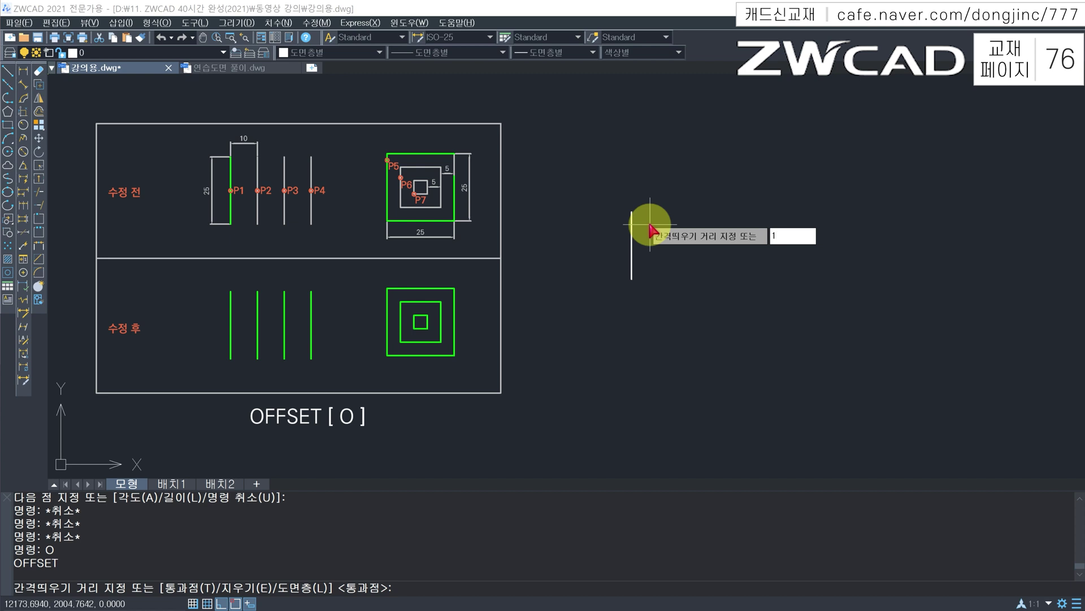
text(0)
key(Return)
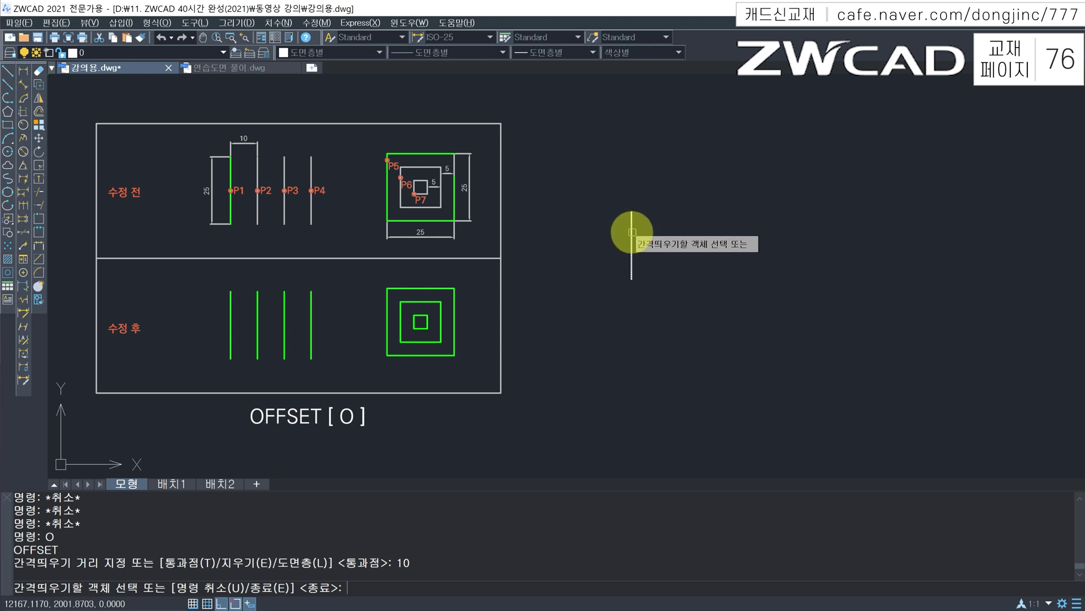
click(632, 232)
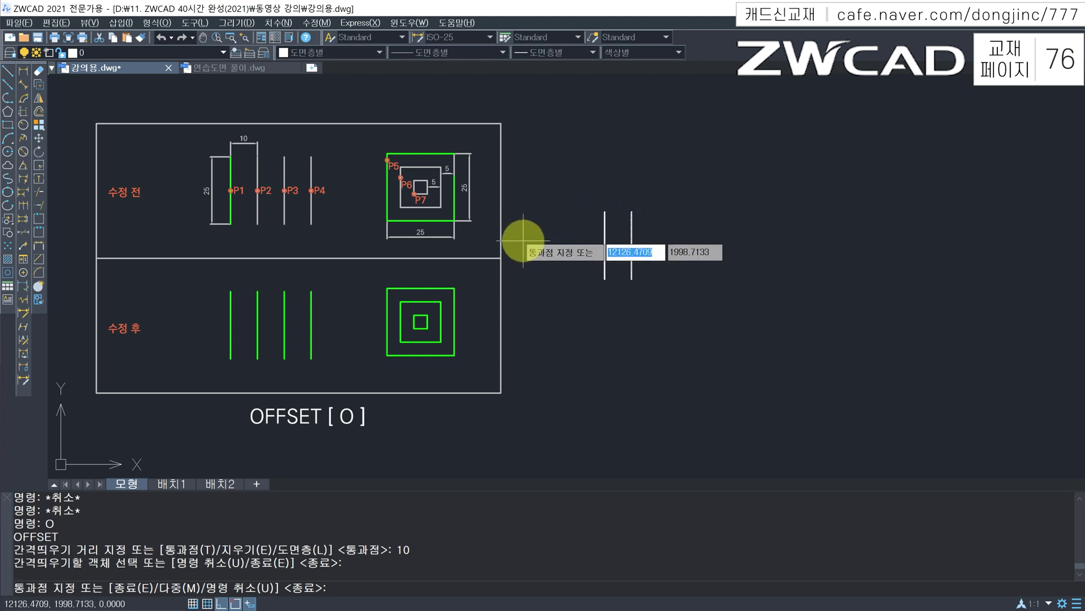
click(684, 231)
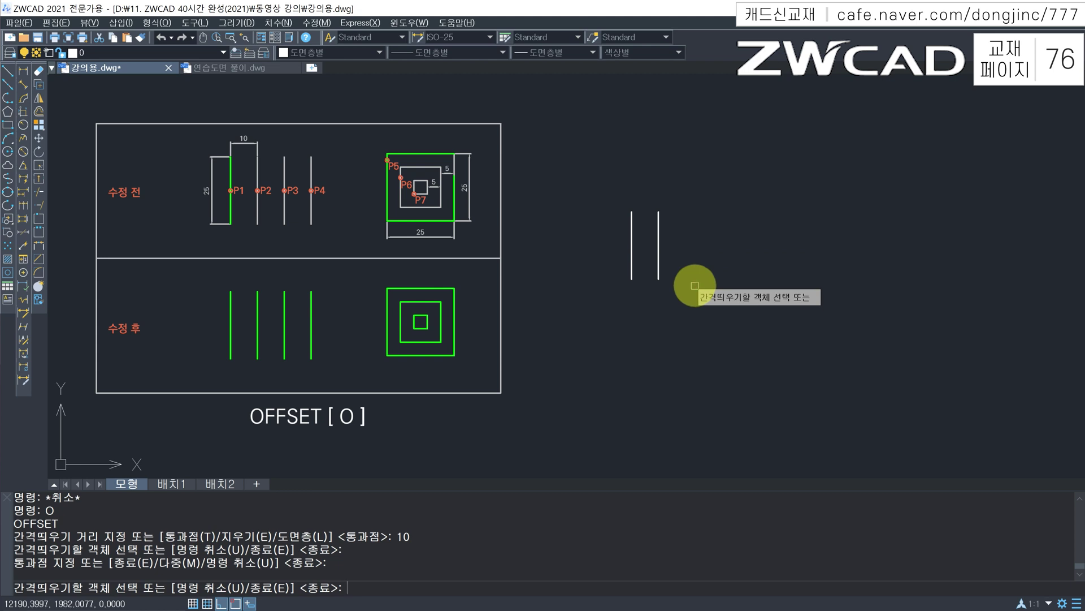
Offset each newest line 10 units further right until six lines stand in a row, and undo all these offsets
click(657, 228)
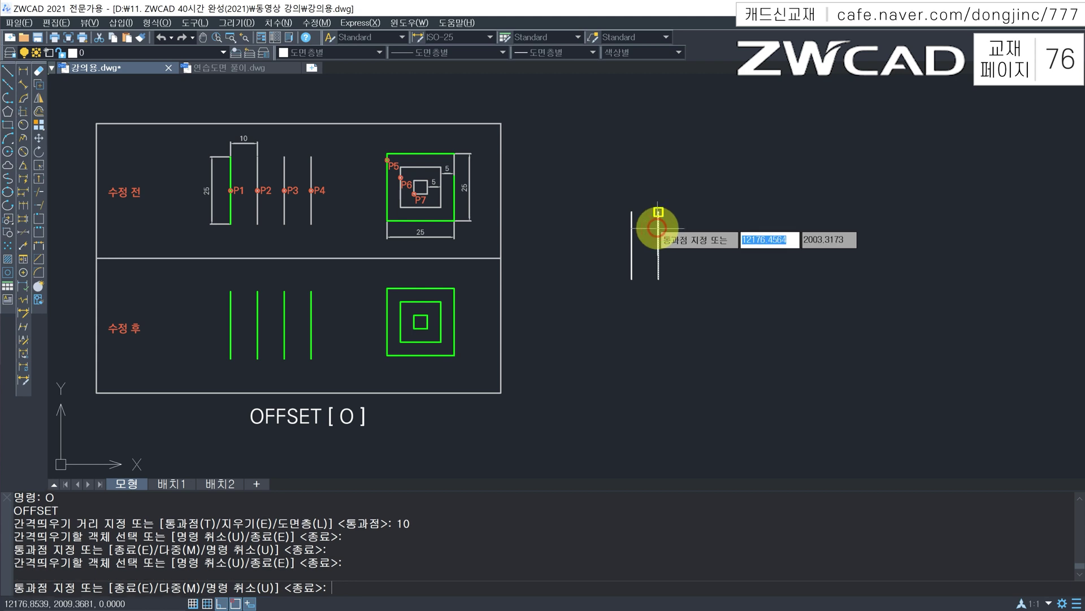
click(748, 226)
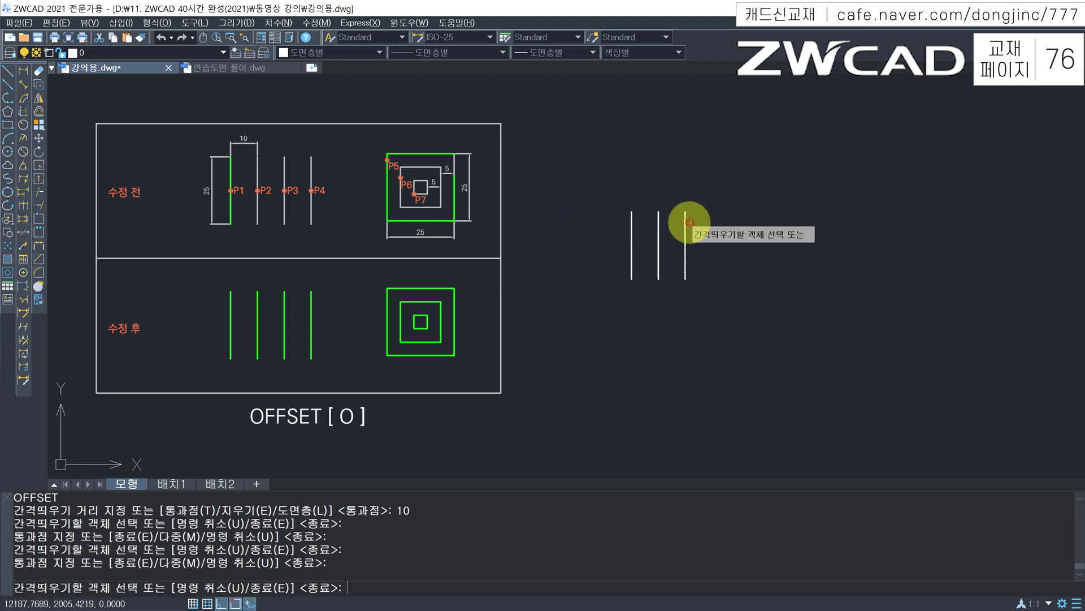
click(685, 226)
click(752, 226)
click(712, 229)
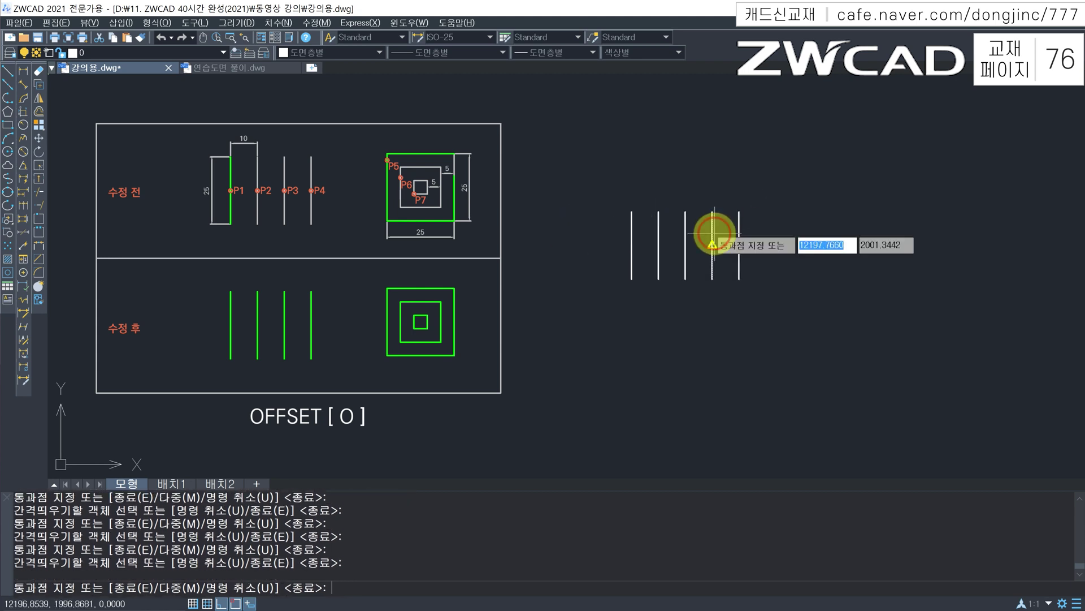
click(760, 230)
click(739, 230)
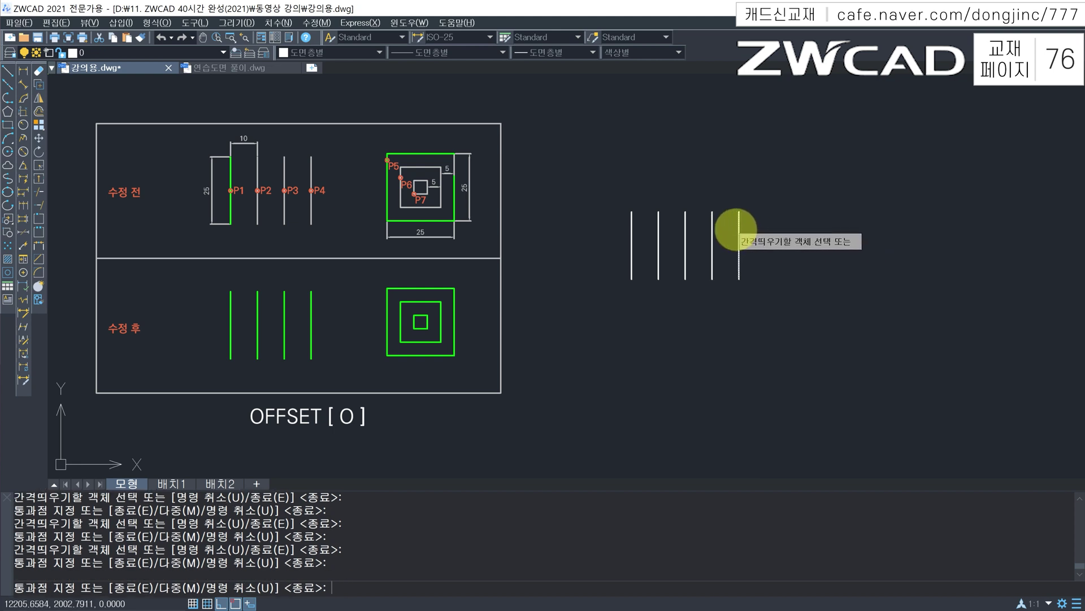
click(779, 232)
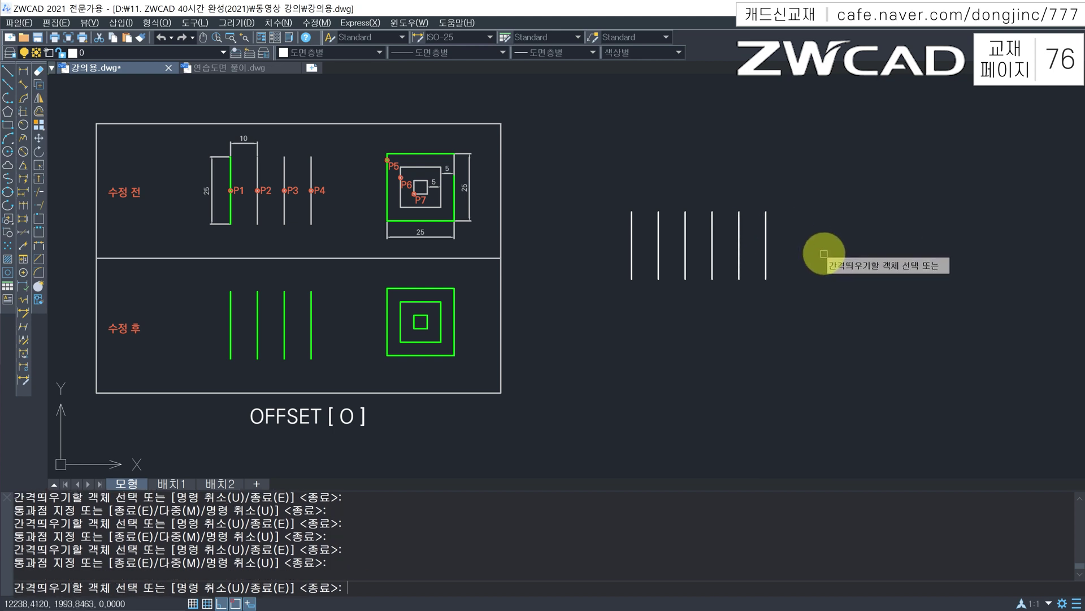
key(Escape)
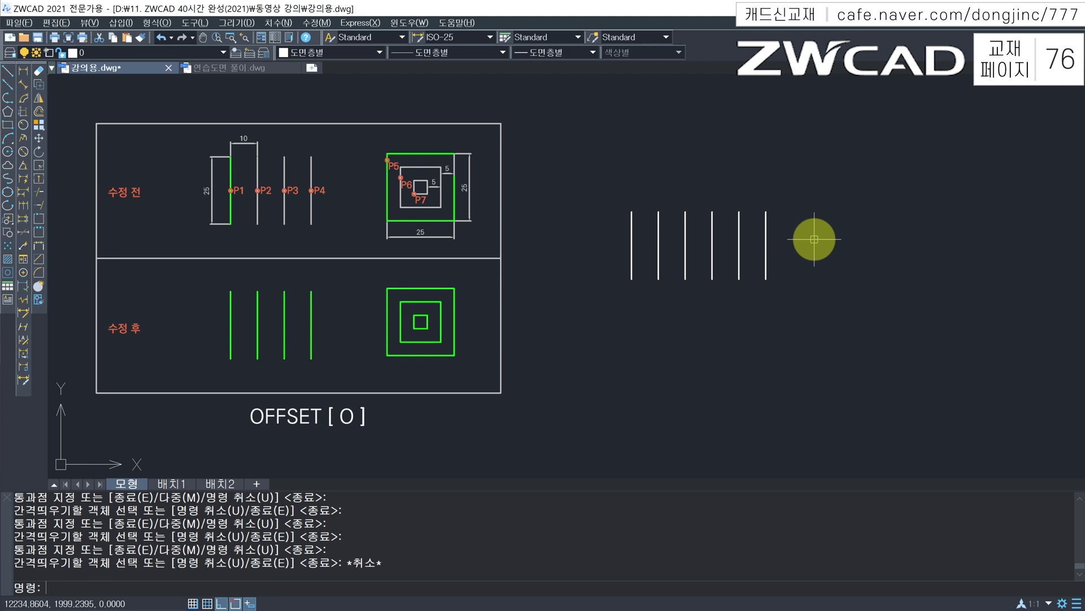
key(ctrl+z)
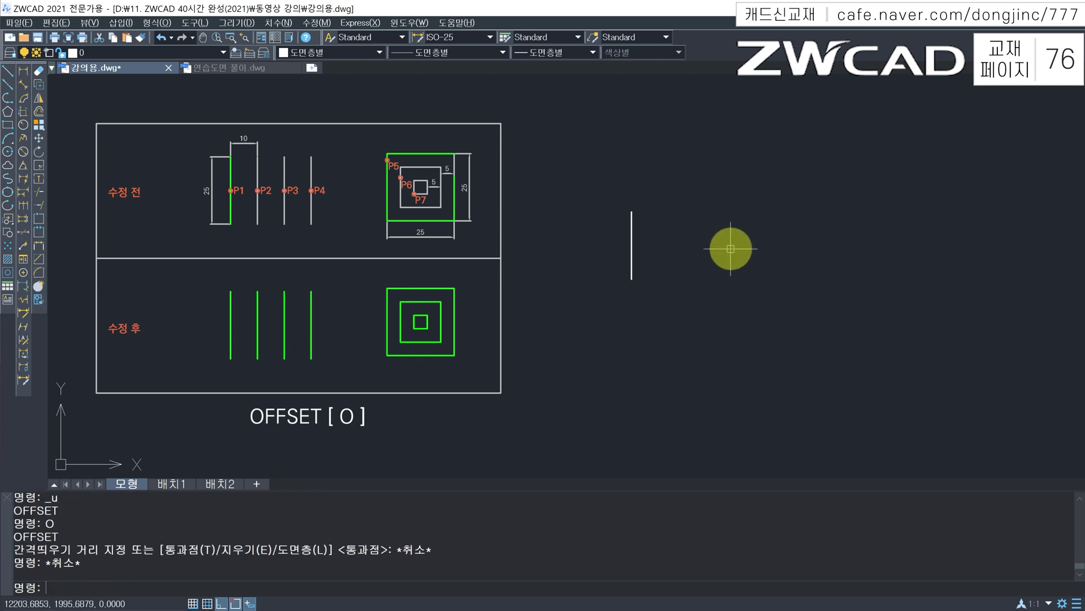
Offset the vertical line to the right twice in succession at a distance of 4 units, making three parallel lines
text(o)
key(Return)
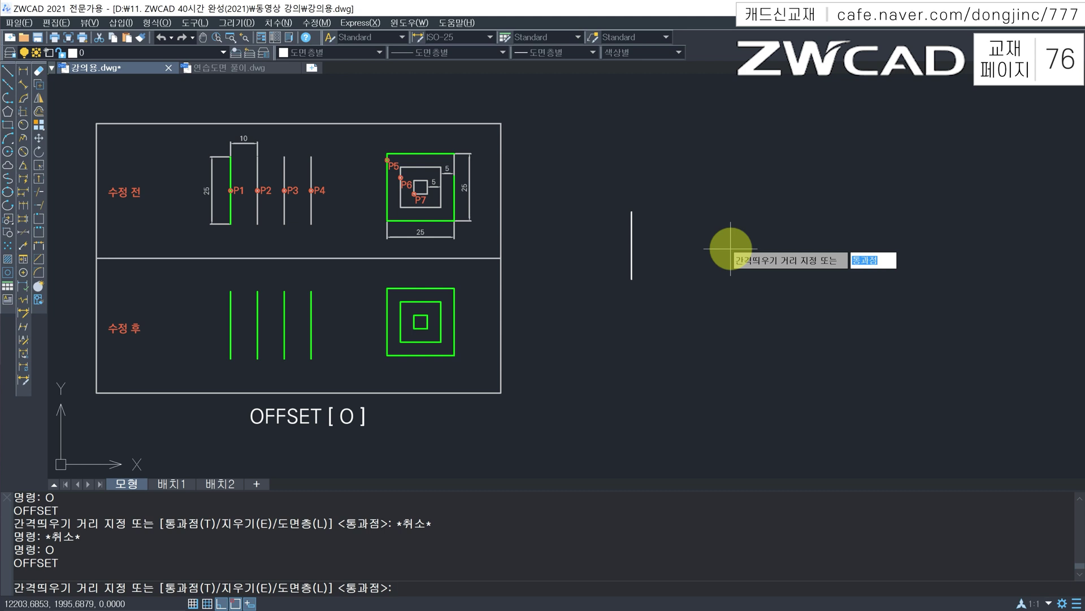
text(4)
key(Return)
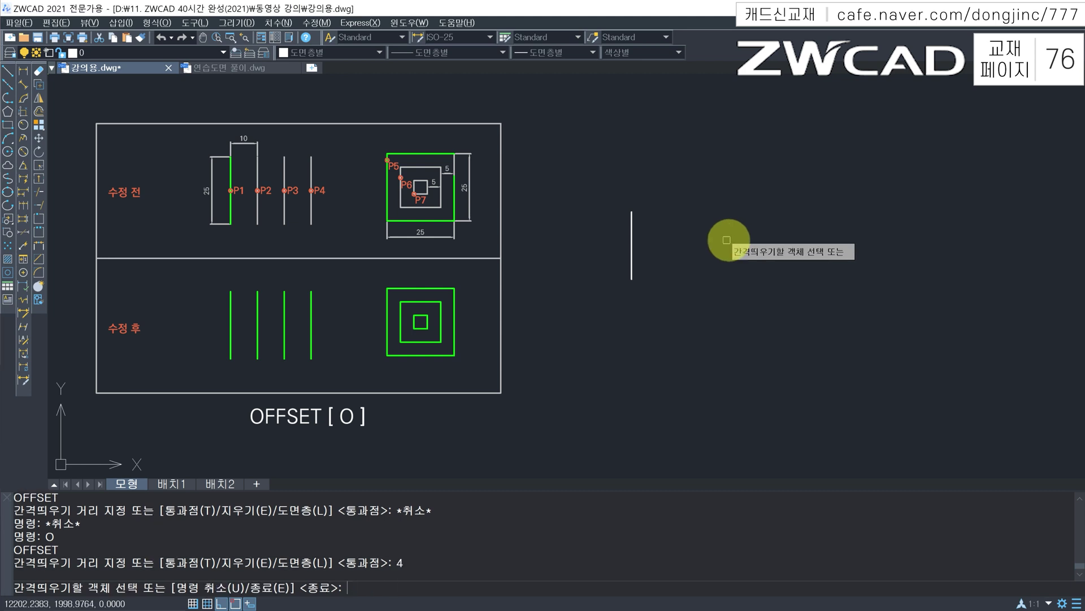
click(630, 236)
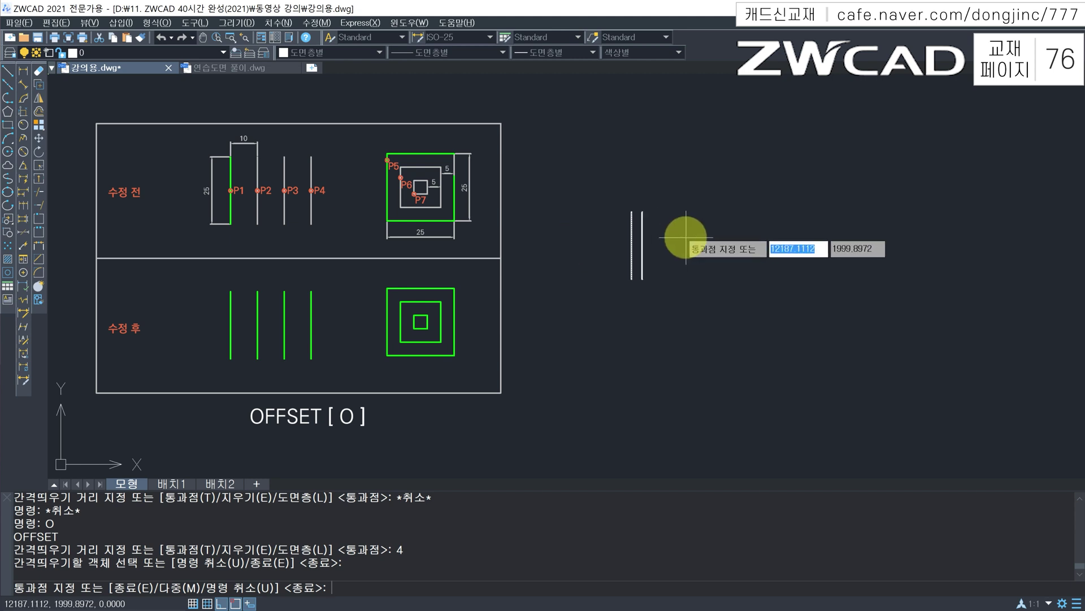
click(686, 237)
click(642, 248)
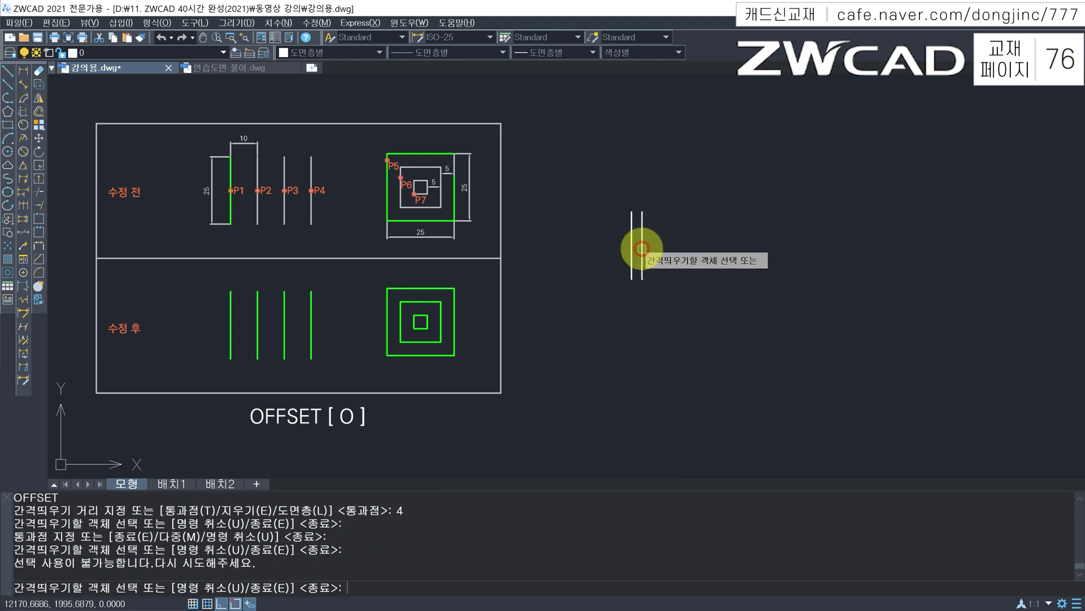
click(641, 249)
click(690, 249)
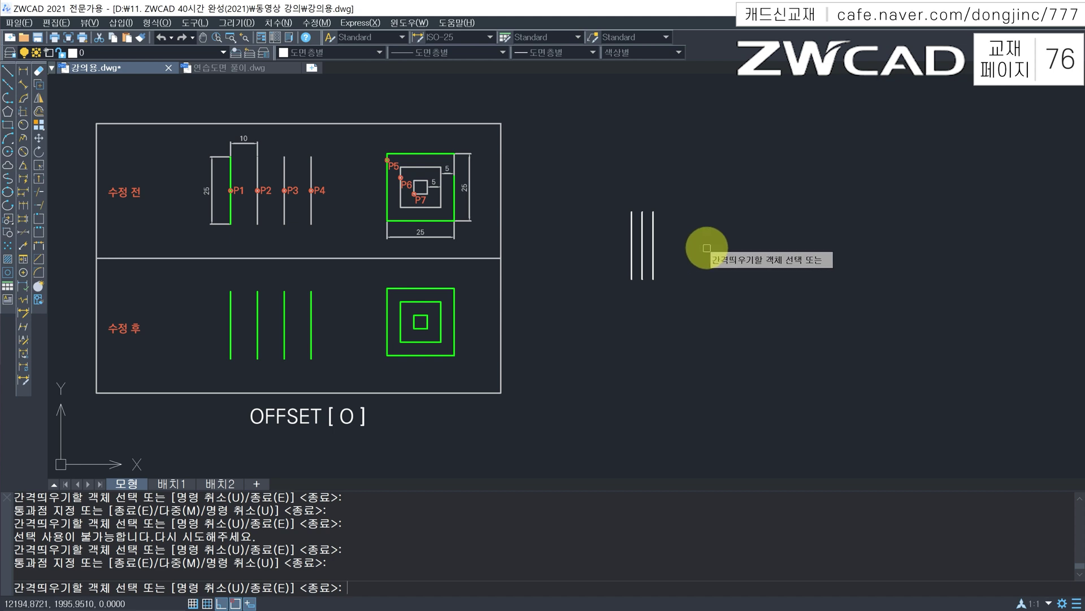
key(Escape)
mouse_move(642, 234)
mouse_down()
mouse_move(681, 232)
mouse_move(684, 249)
mouse_move(665, 248)
mouse_move(686, 241)
mouse_up()
drag(632, 202, 634, 160)
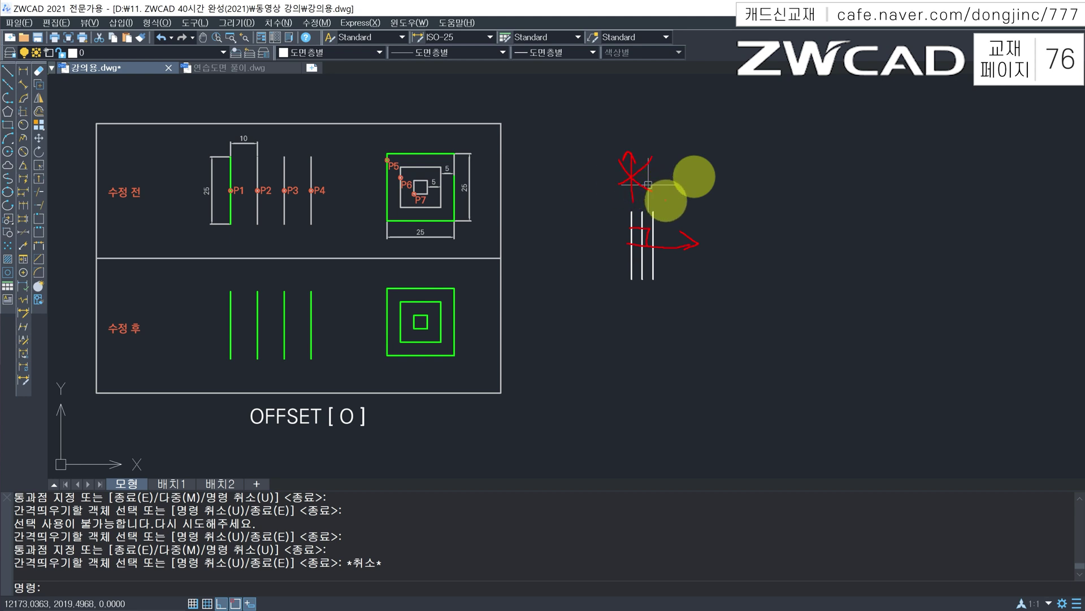
key(Escape)
key(Escape)
key(Escape)
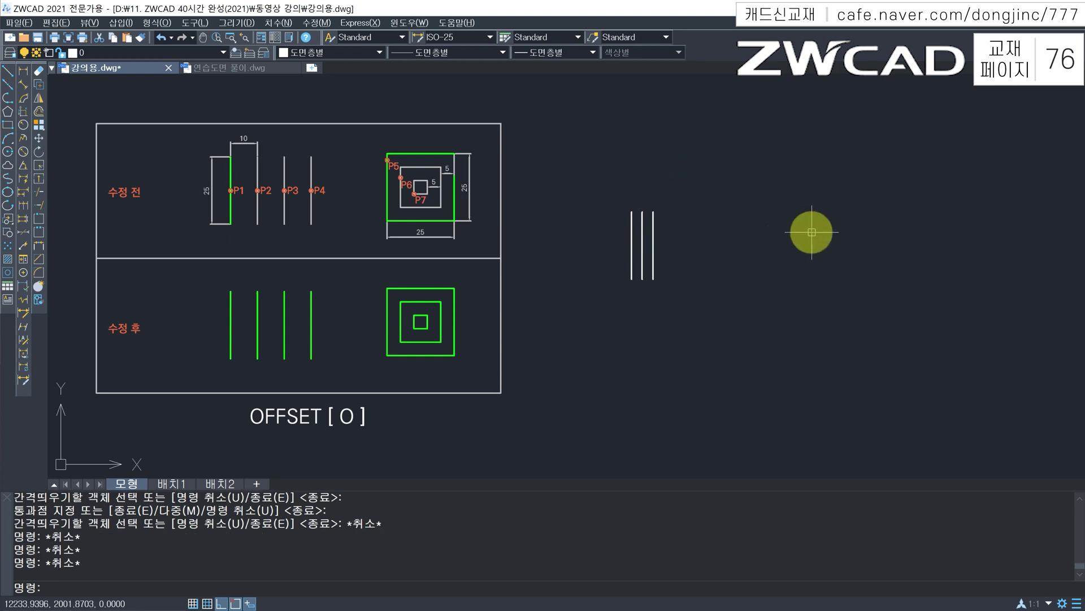
Draw a 25 by 25 square to the right of the three parallel lines
text(REC)
key(Return)
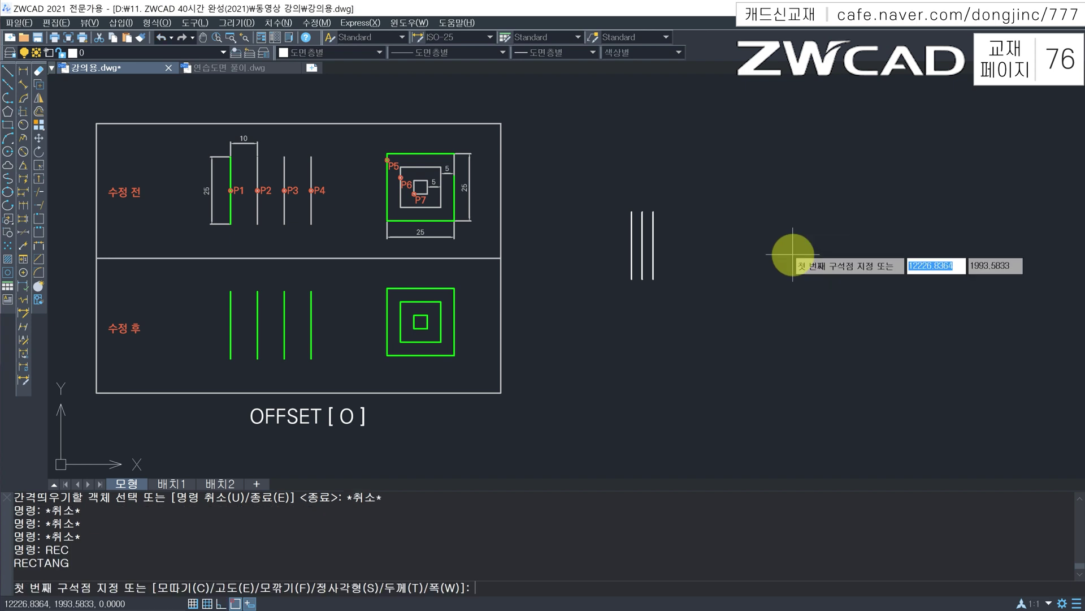
click(773, 313)
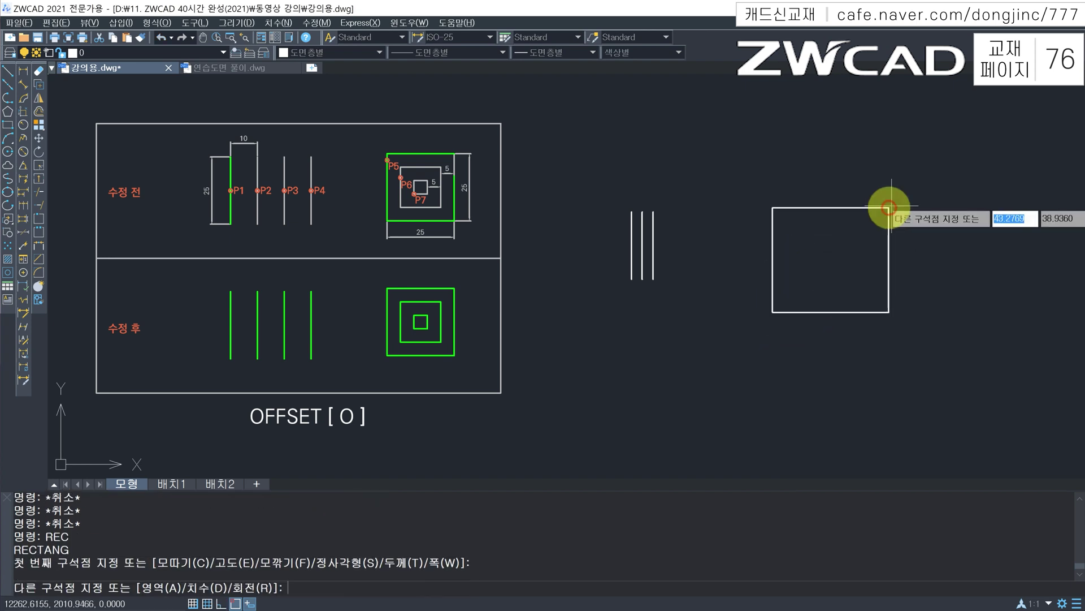
text(25)
key(Tab)
text(25)
key(Return)
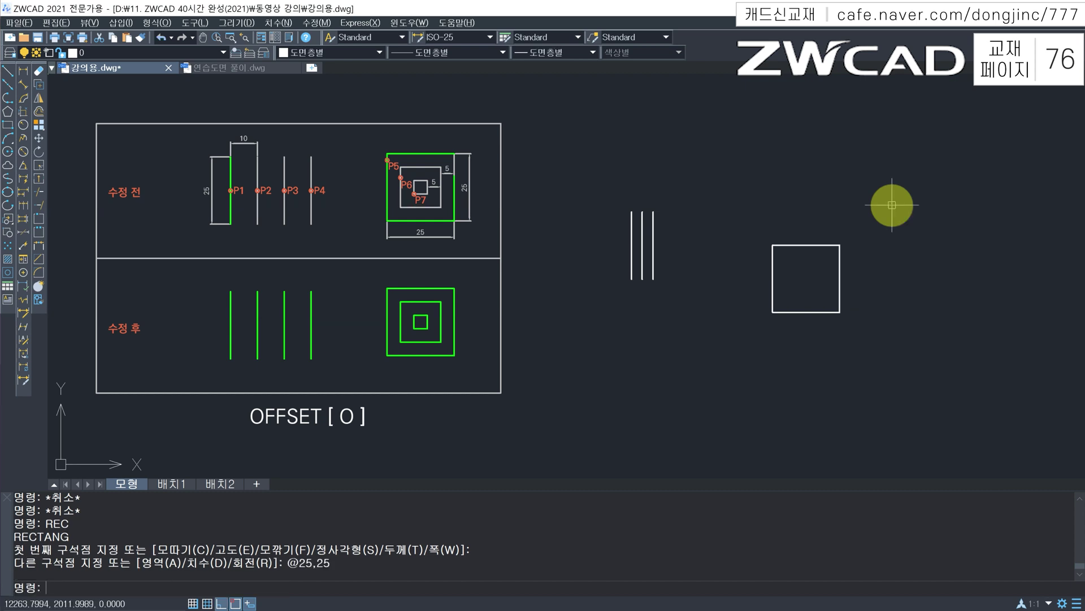
key(Escape)
key(Escape)
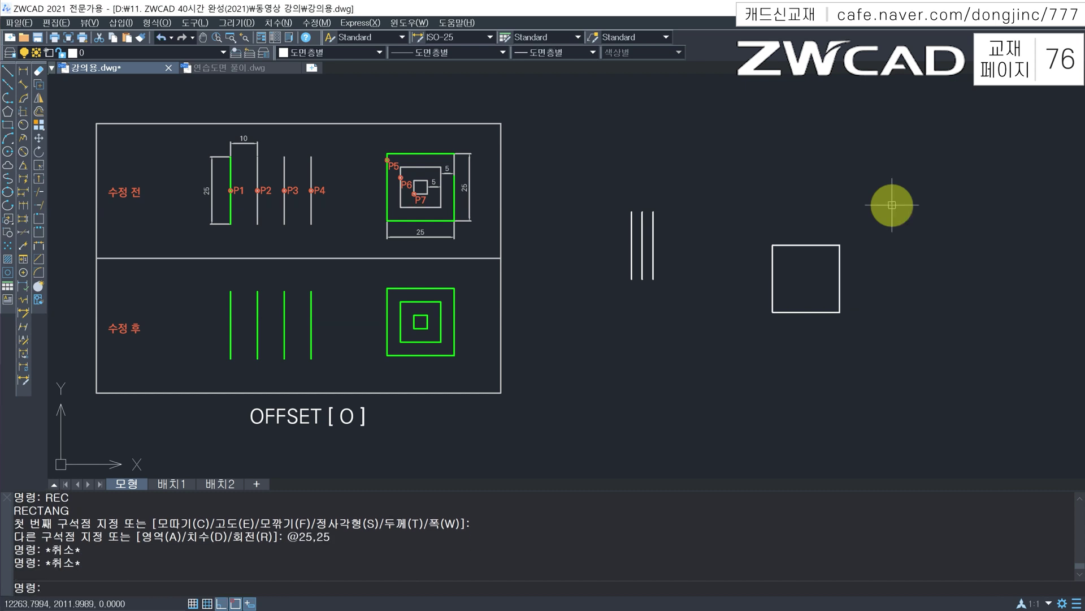
Offset the square inward twice in succession at a distance of 5 units, creating two nested squares inside it
text(o)
key(Return)
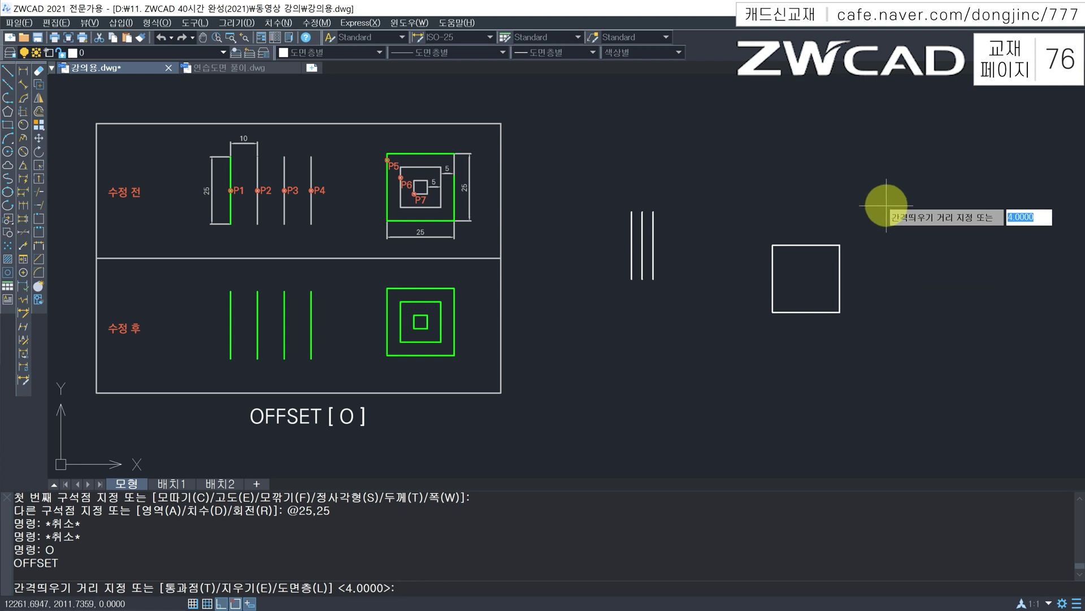
text(5)
key(Return)
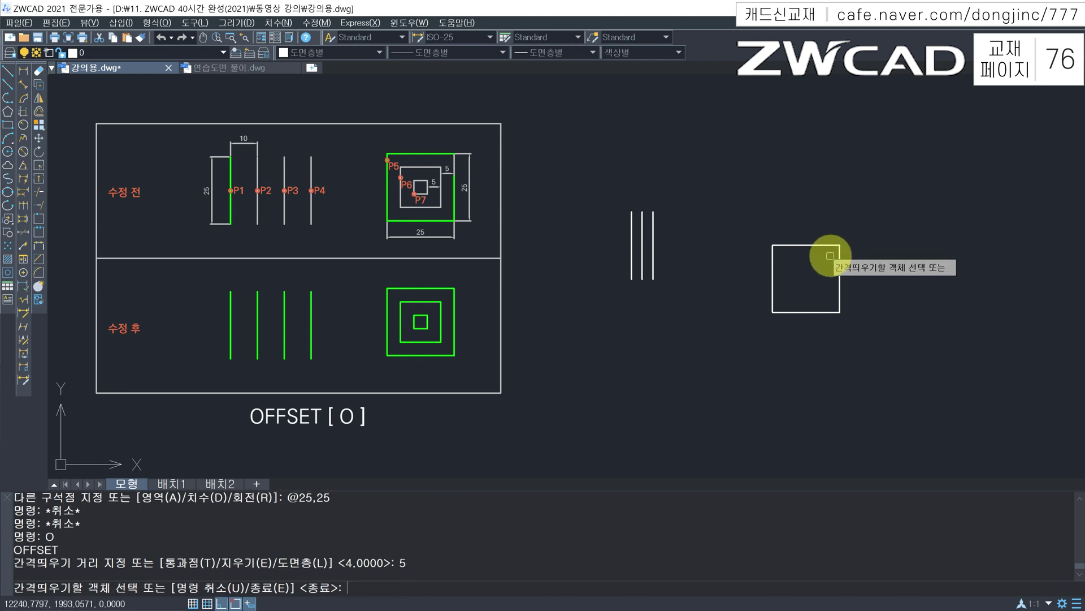
click(815, 243)
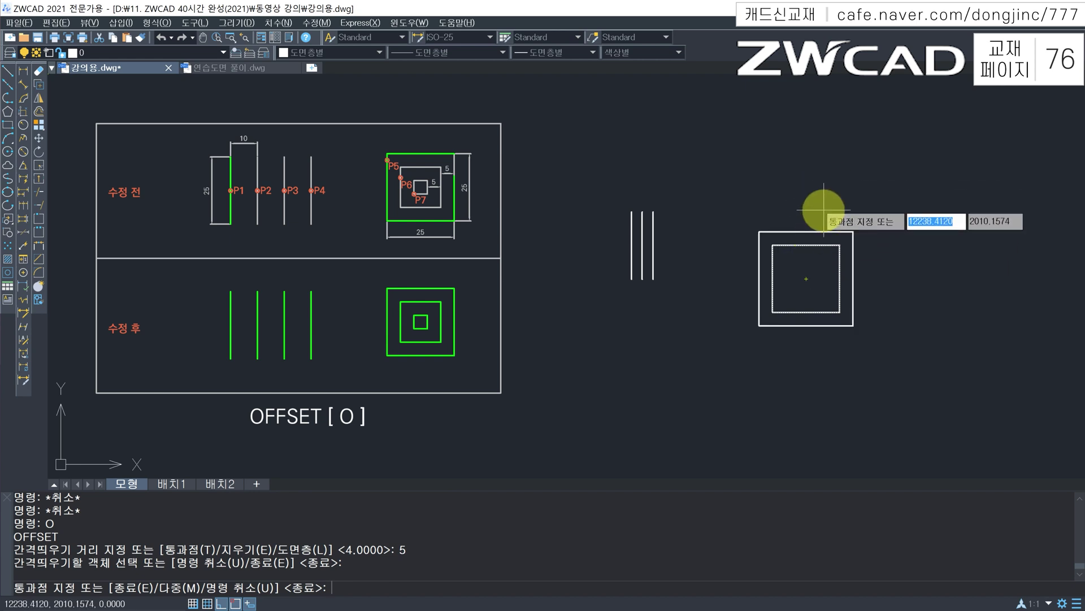
click(812, 262)
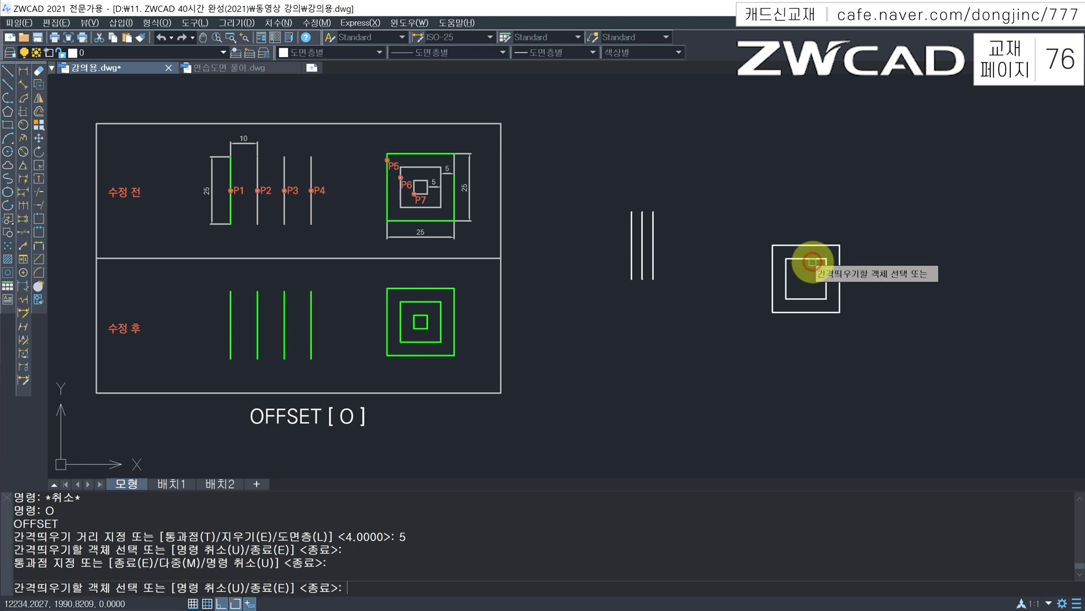
click(811, 260)
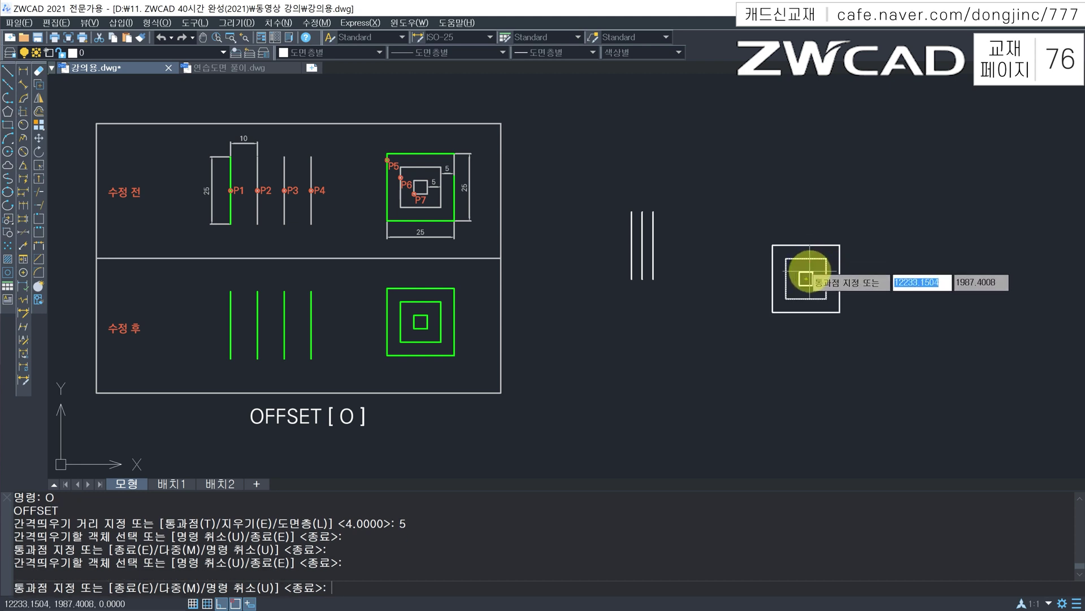
click(808, 277)
Offset the original square outward by 5 units, and offset the resulting square outward by the same distance
click(837, 246)
click(851, 227)
click(842, 231)
click(863, 199)
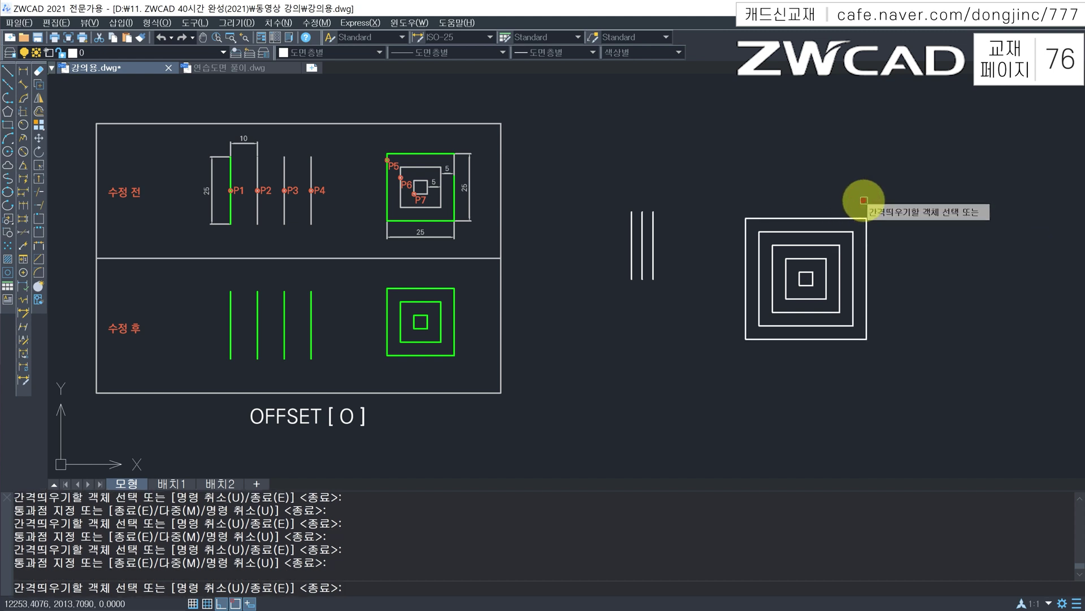
Draw a 25 by 25 square from four separate lines to the right of the nested squares
key(Escape)
key(Escape)
key(Escape)
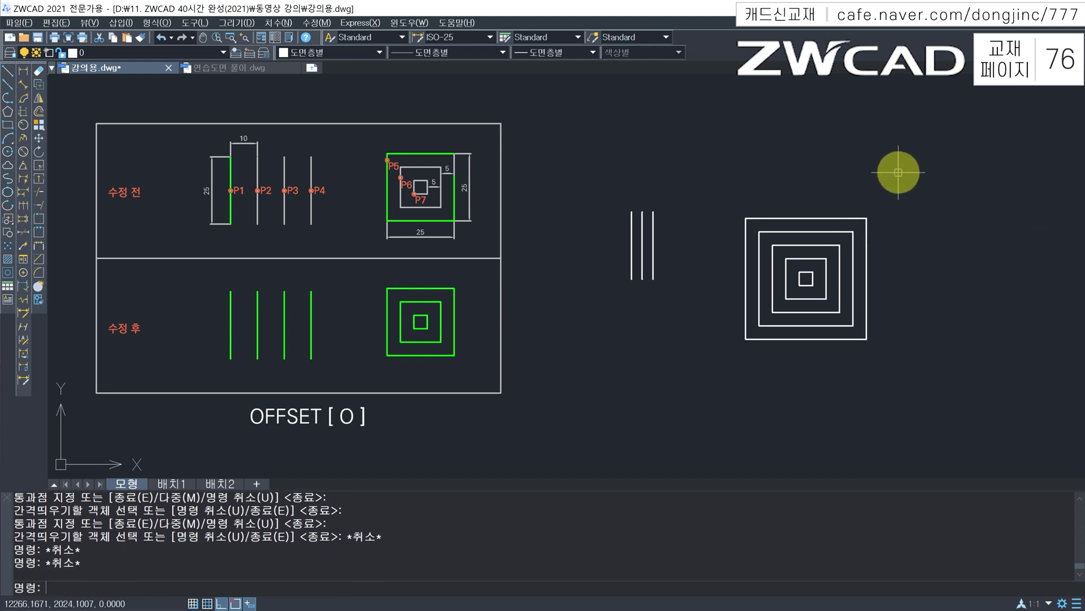
text(l)
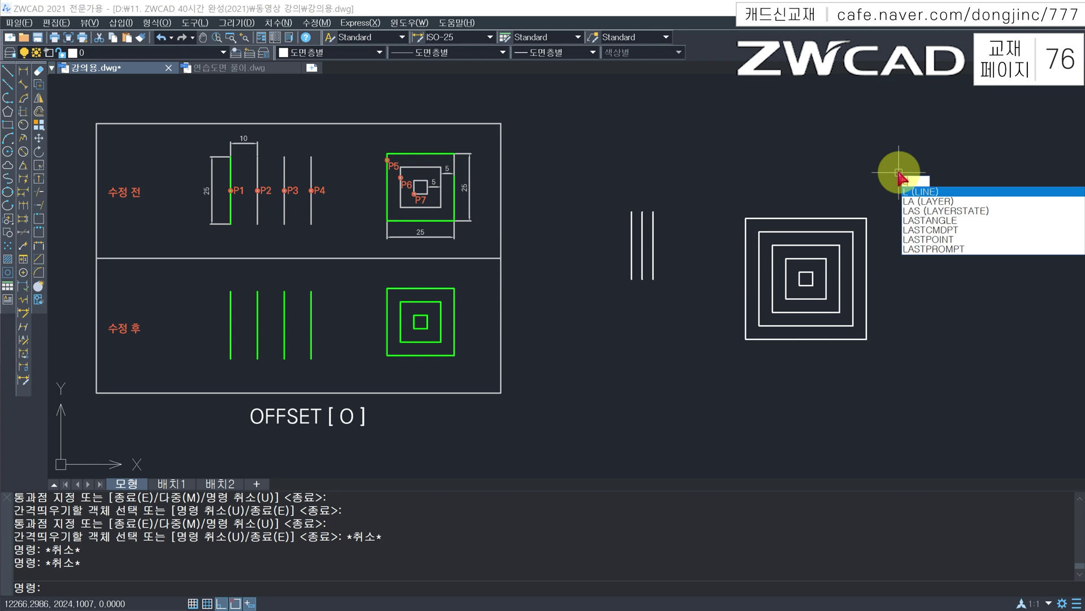
key(Return)
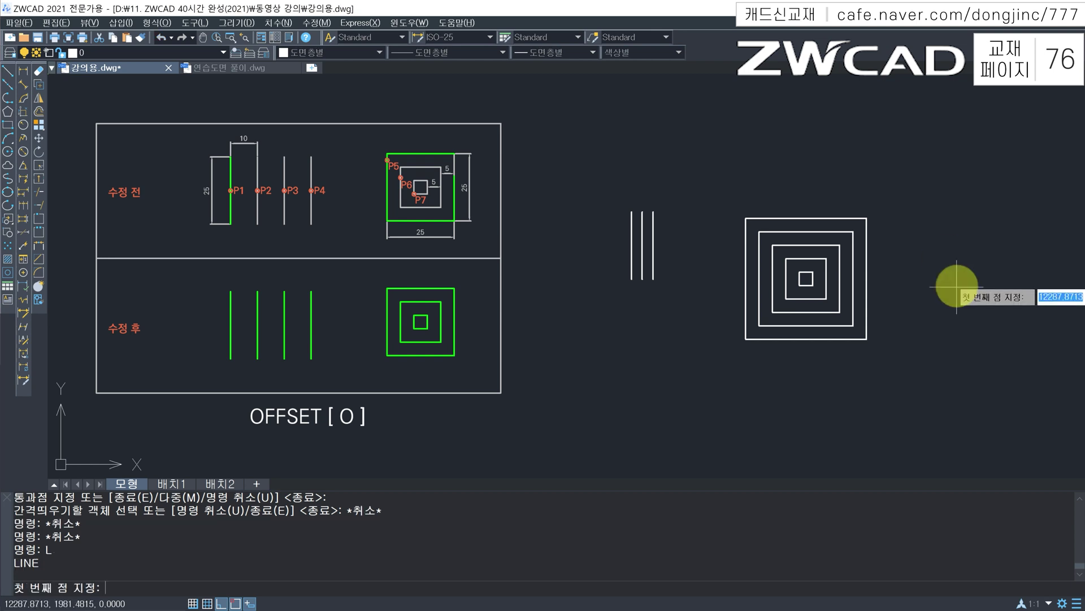
click(927, 306)
text(25)
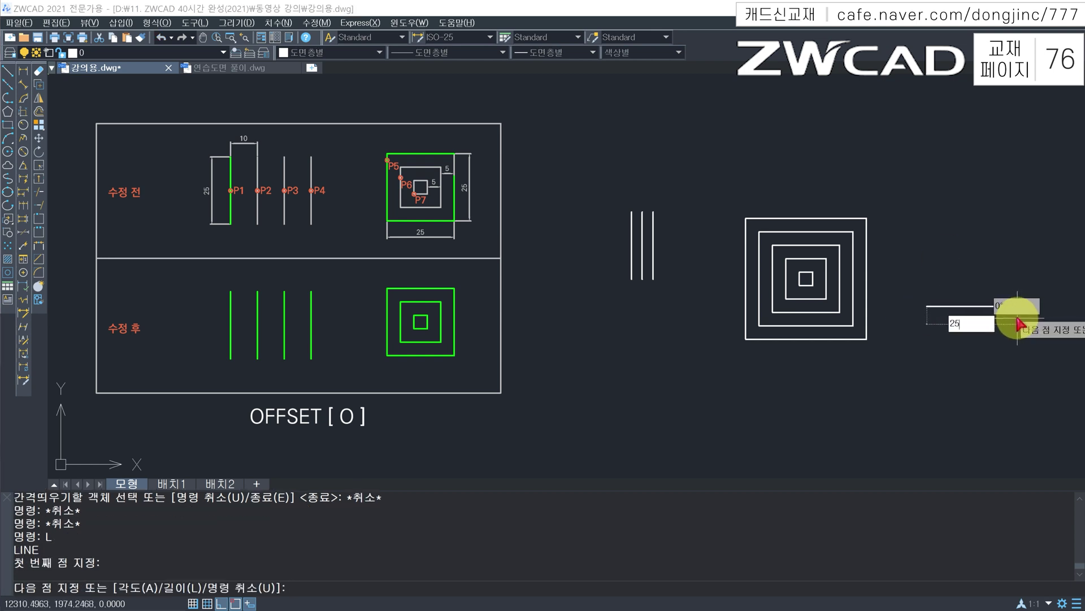
key(Return)
text(25)
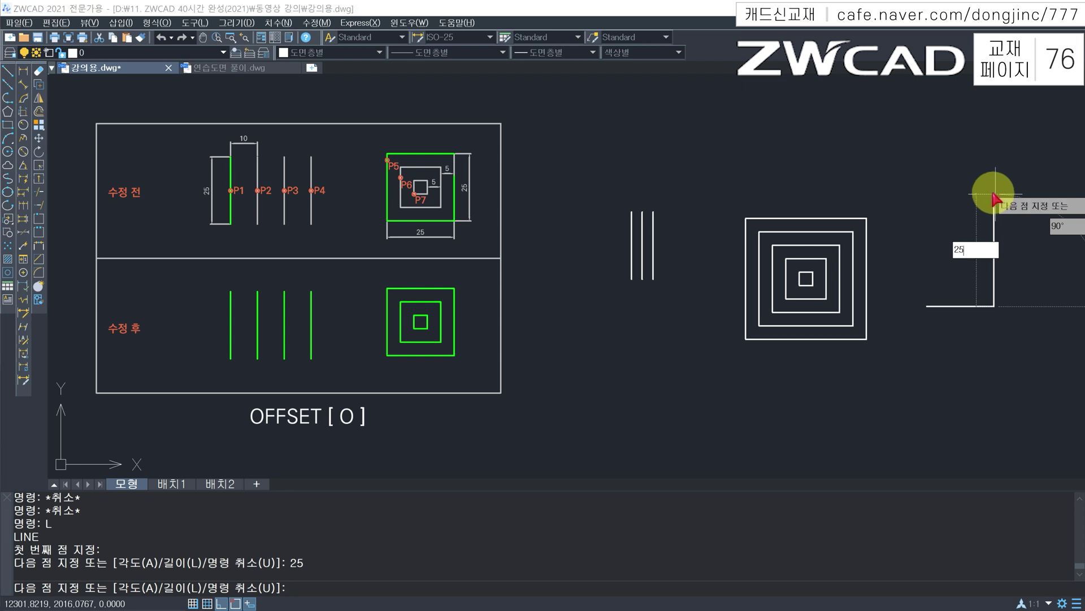
key(Return)
text(2)
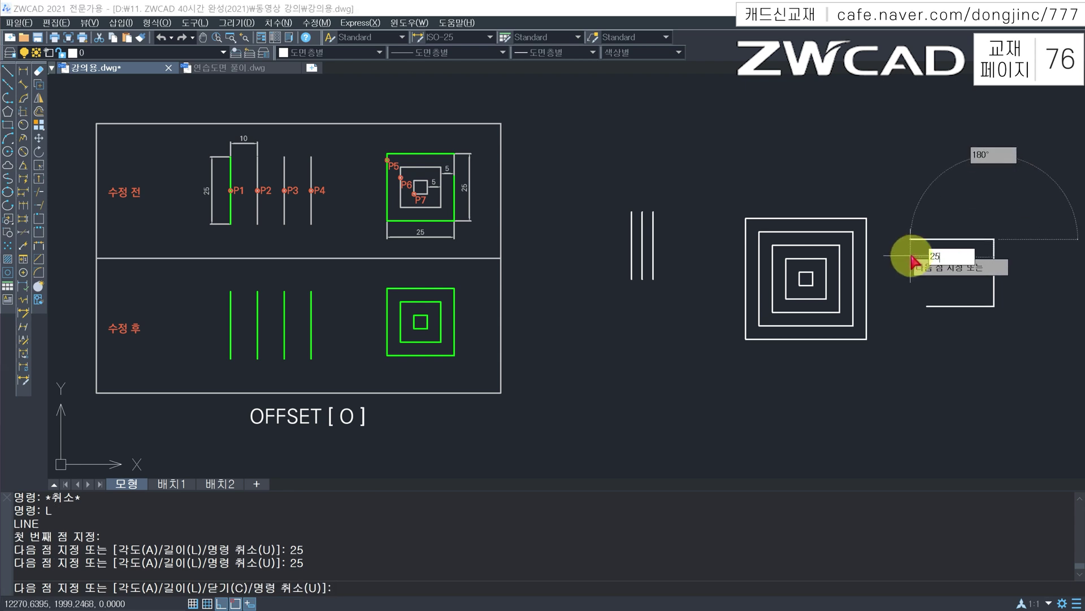
text(5)
key(Return)
click(927, 306)
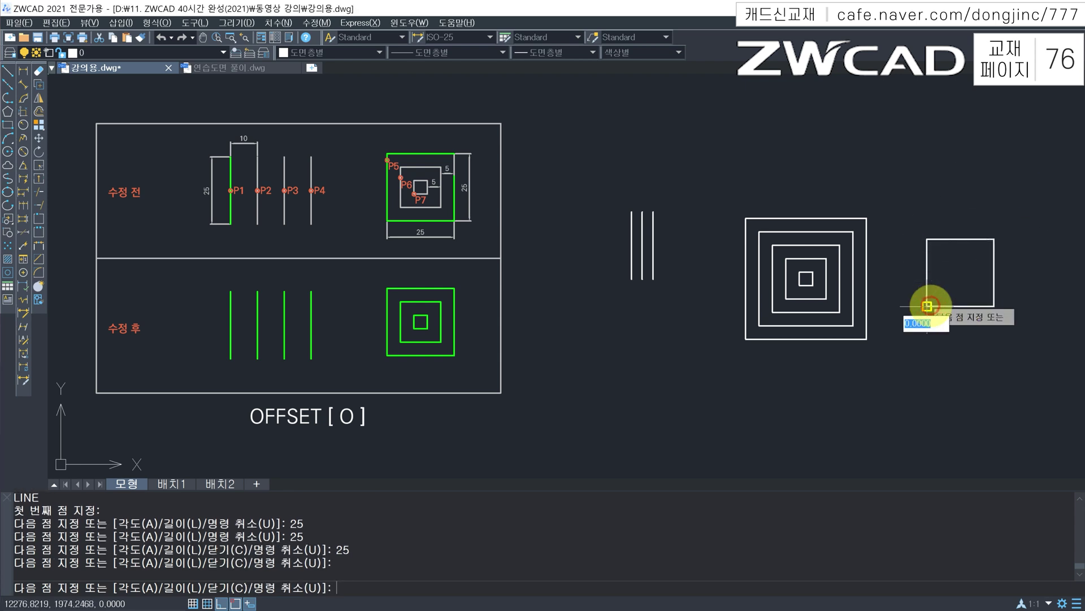
key(Escape)
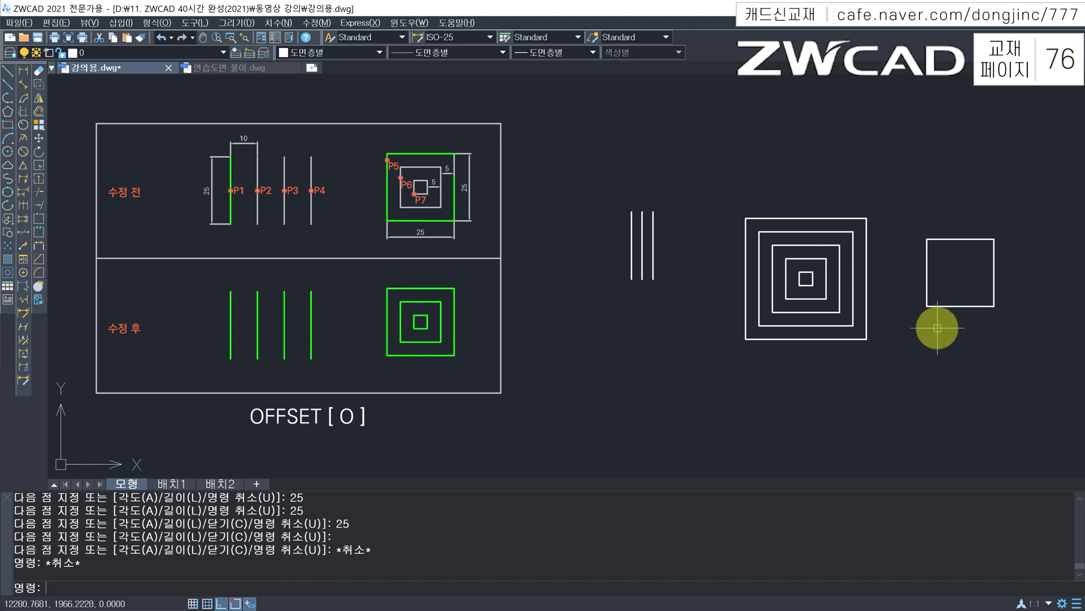
Offset each of the four lines of the line-drawn square inward by 5 units
text(o)
key(Return)
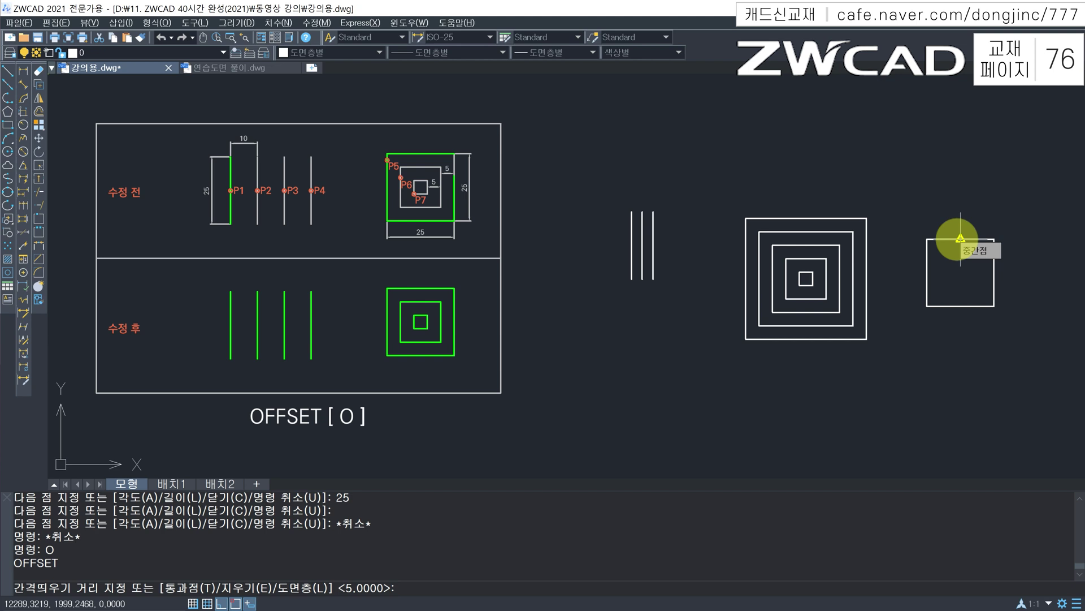
text(5)
key(Return)
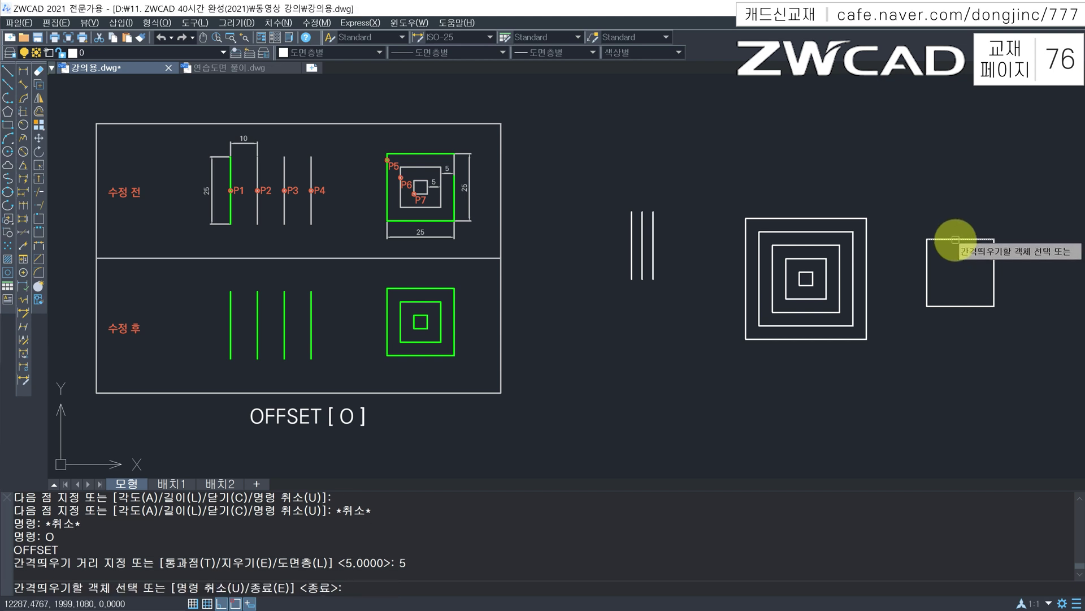
click(955, 239)
click(959, 271)
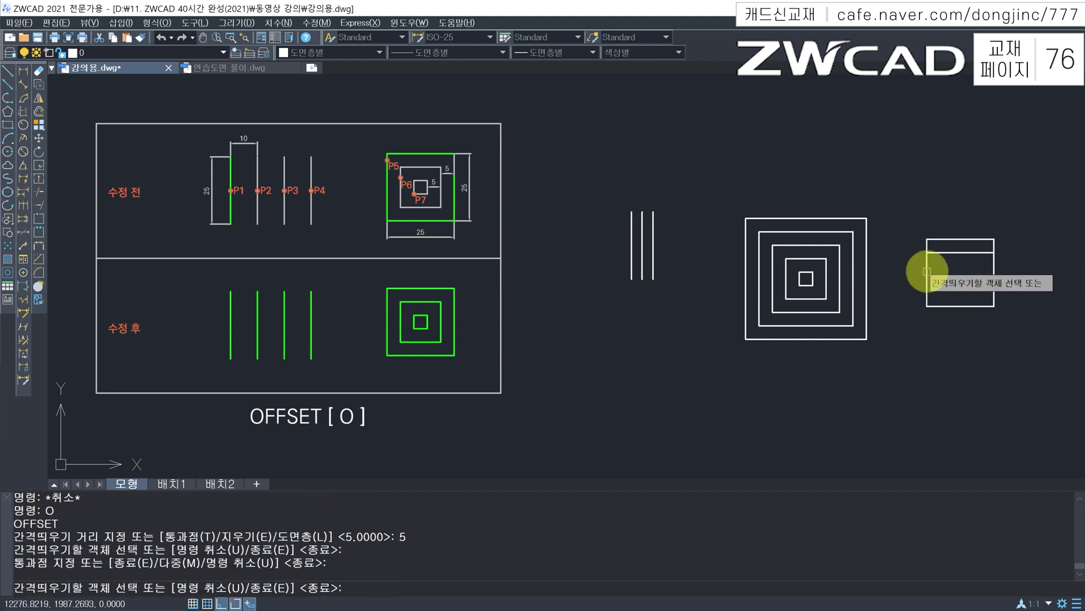
click(927, 272)
click(950, 274)
click(954, 307)
click(959, 274)
click(993, 283)
click(977, 281)
Offset each of the four original lines of the line-drawn square outward by 5 units
click(968, 240)
click(968, 208)
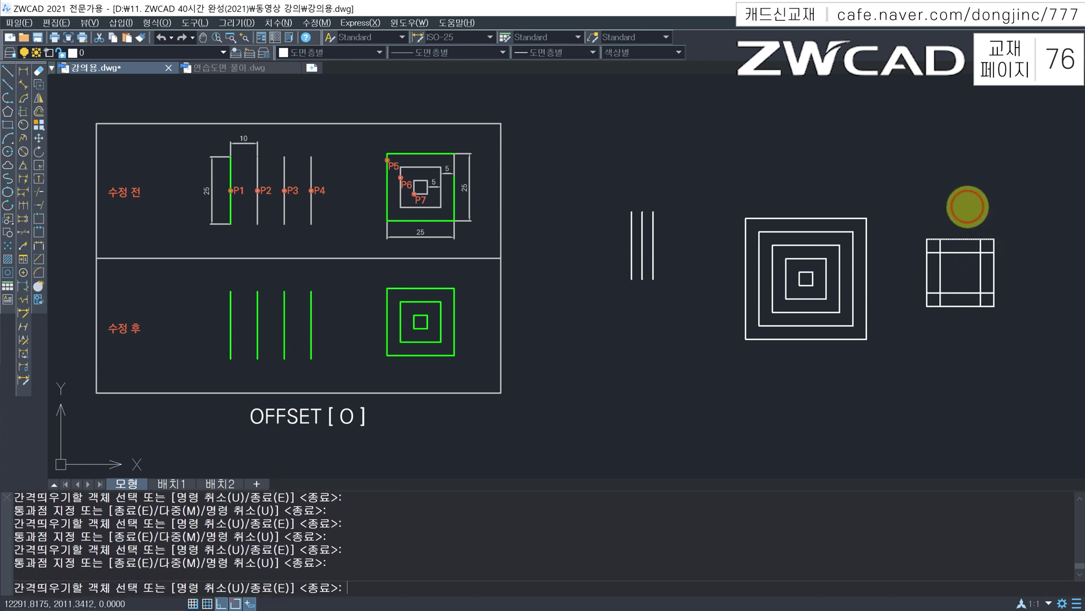
click(995, 265)
click(1010, 266)
click(928, 271)
click(904, 274)
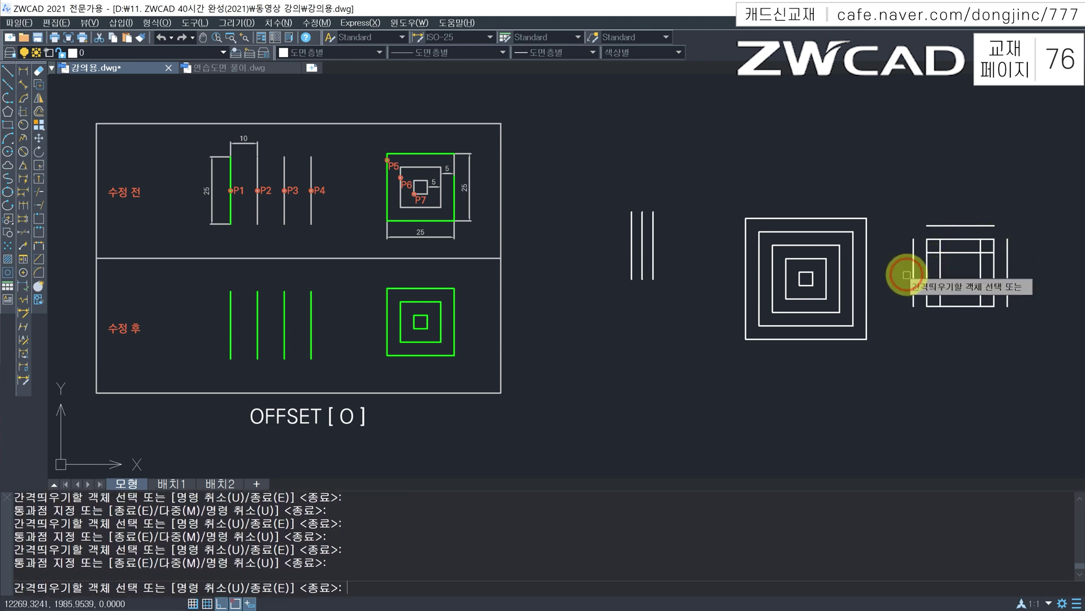
click(959, 306)
click(959, 306)
click(957, 320)
key(Escape)
key(Escape)
key(Escape)
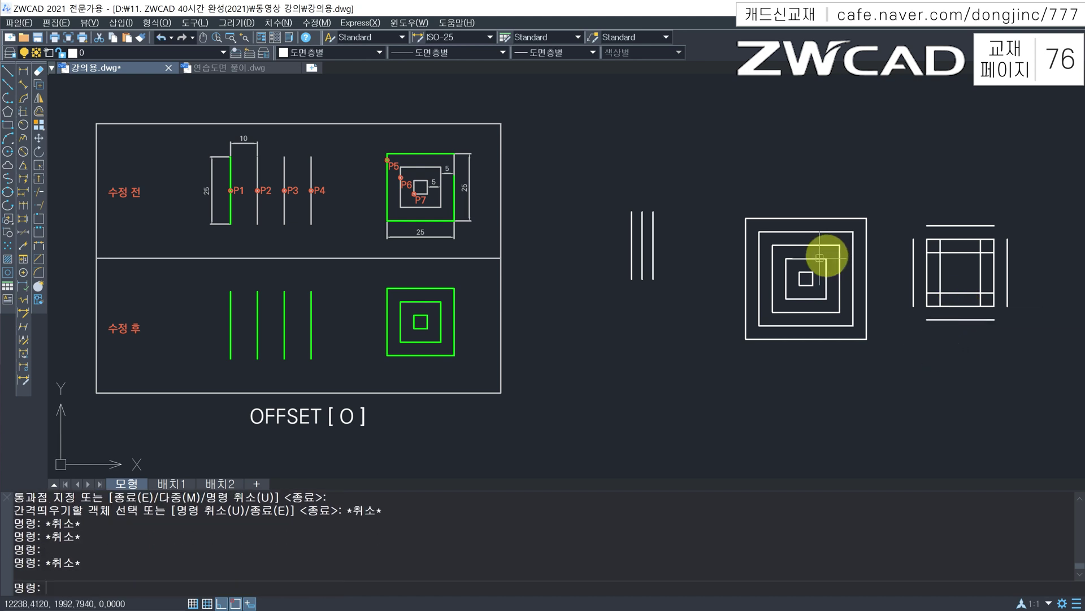
Select a nested square and a single offset line of the line-drawn square to compare how each behaves as an object
click(831, 247)
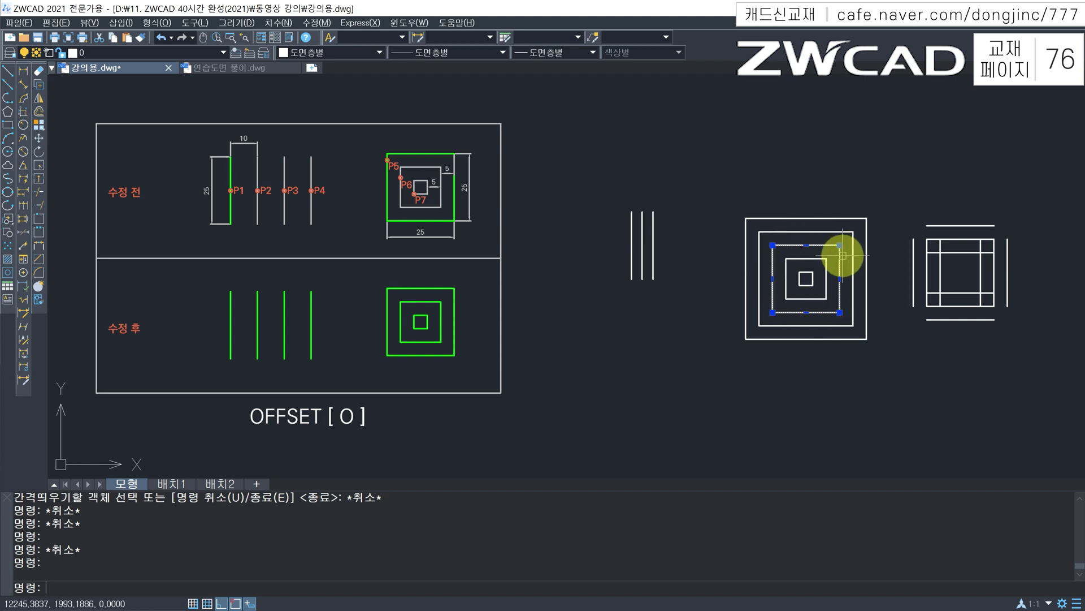
key(Escape)
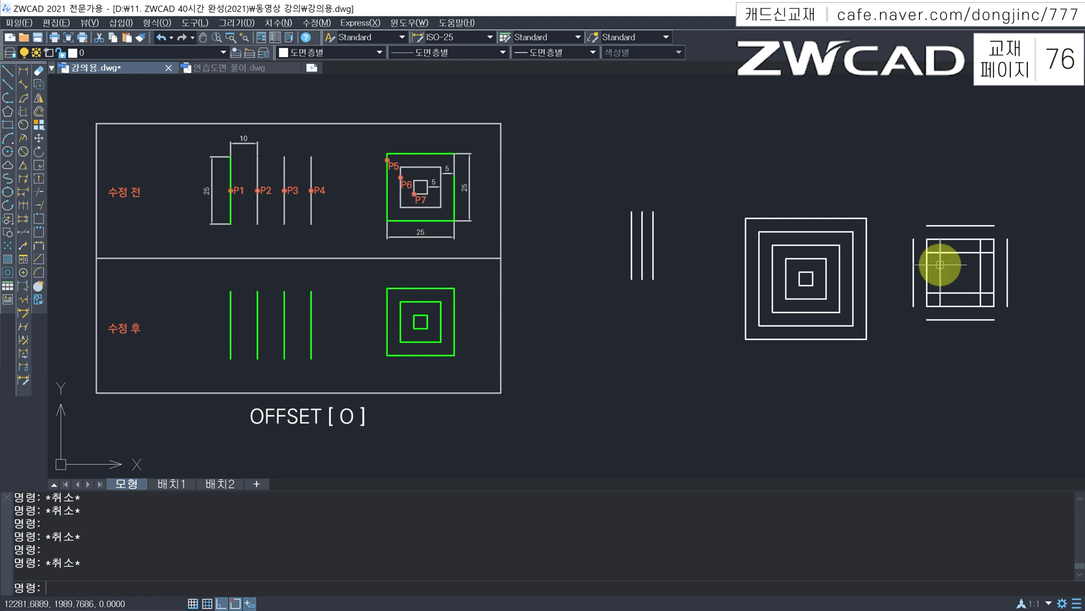
click(940, 264)
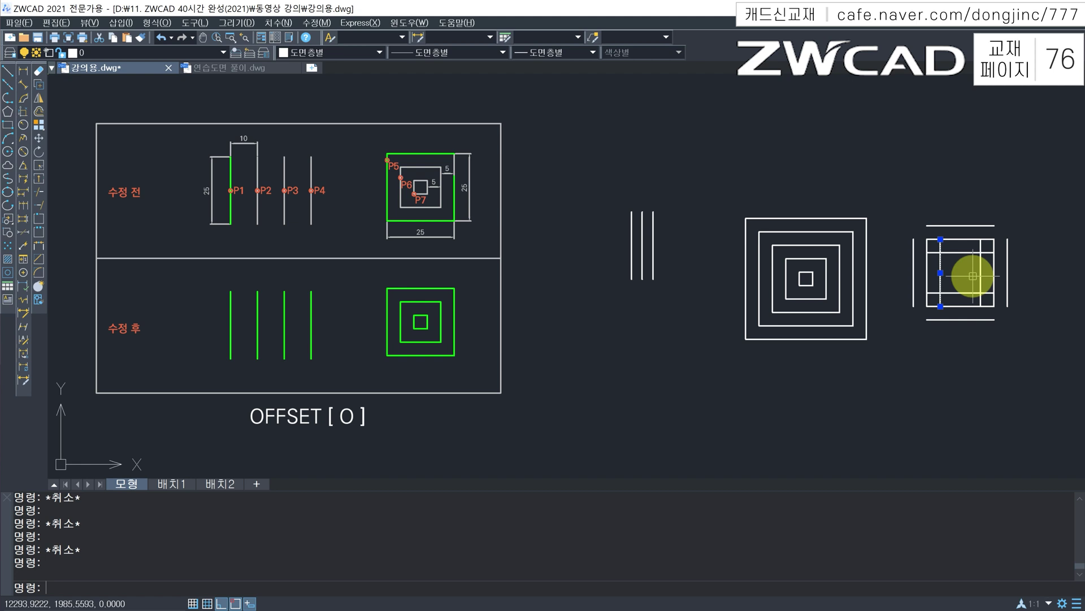
click(841, 232)
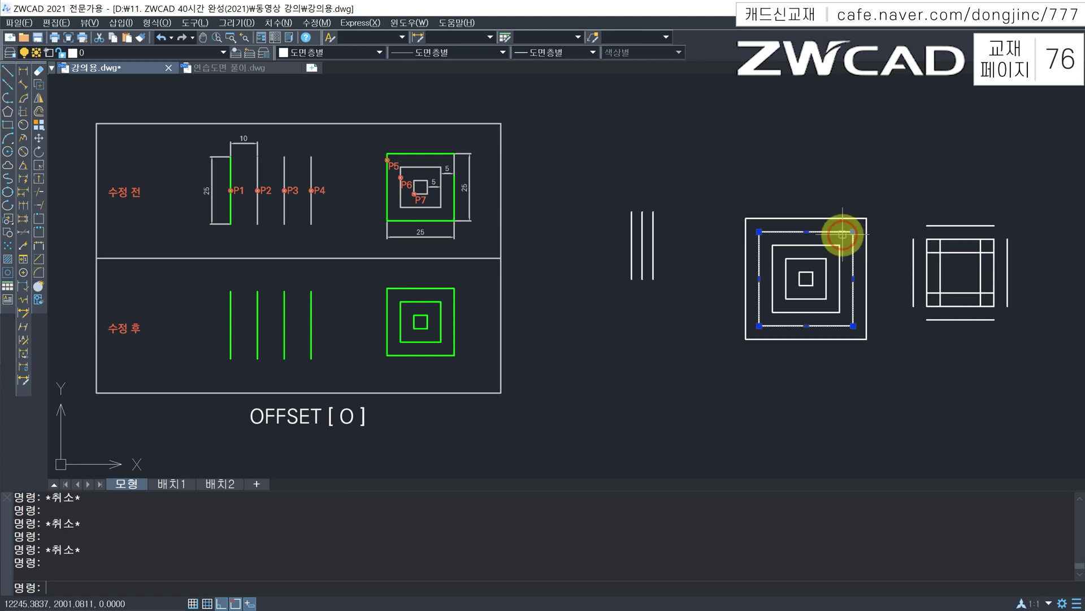
key(Escape)
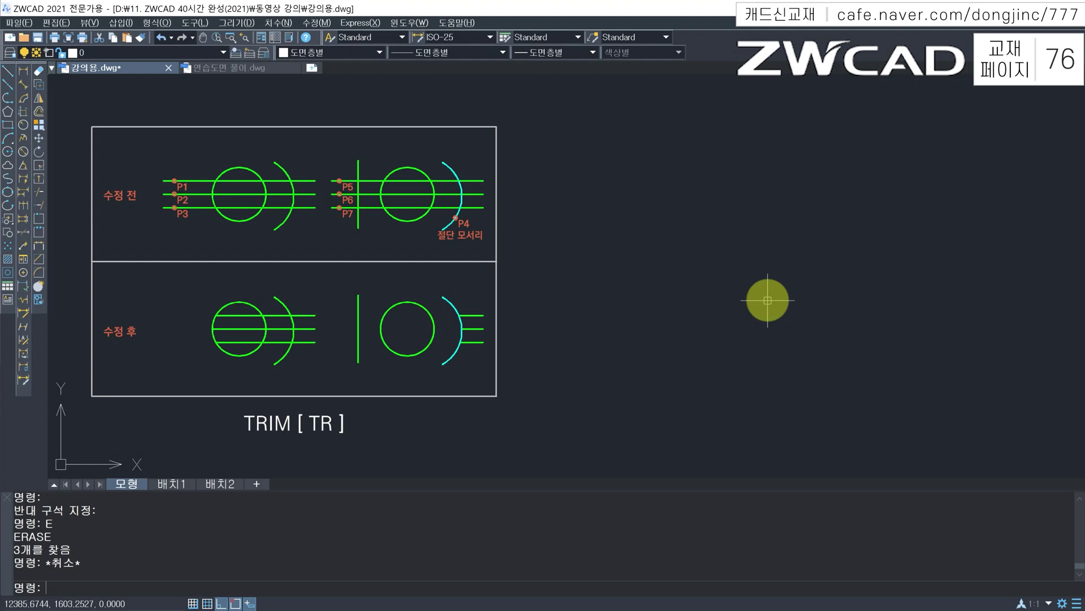
Draw three long horizontal lines of similar length, one below another, to the right of the TRIM example
text(L)
key(Return)
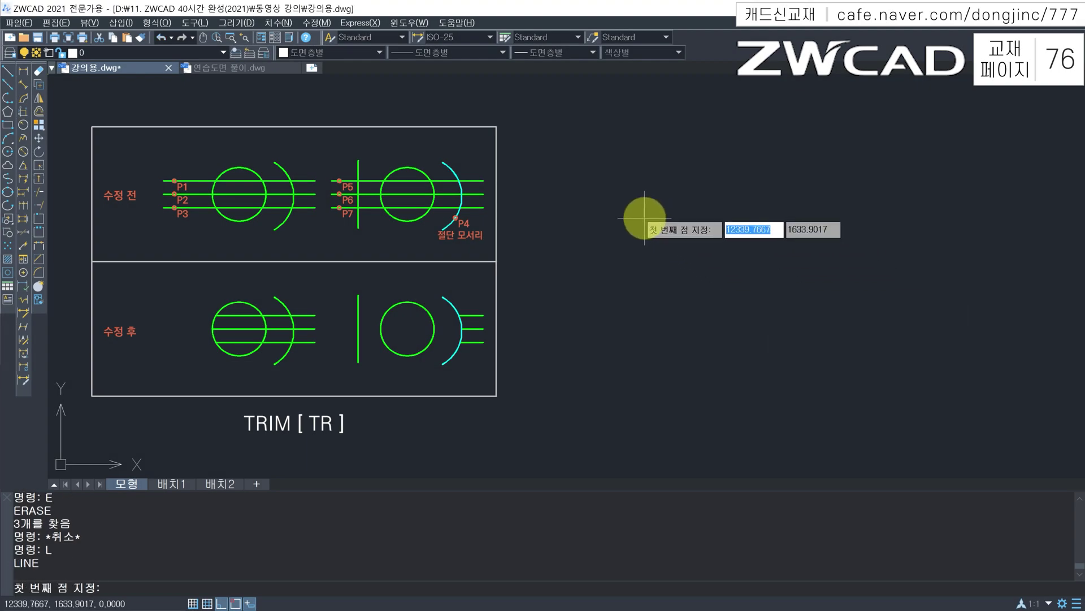
click(632, 221)
click(967, 220)
key(Escape)
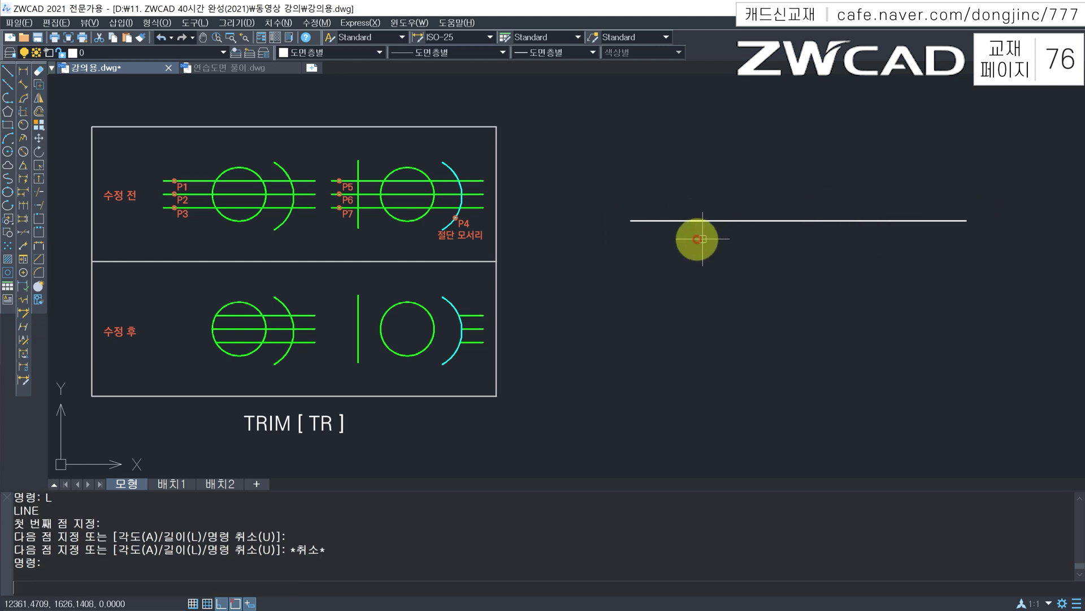
key(Return)
click(629, 243)
click(962, 245)
key(Escape)
key(Return)
click(629, 274)
click(964, 274)
key(Escape)
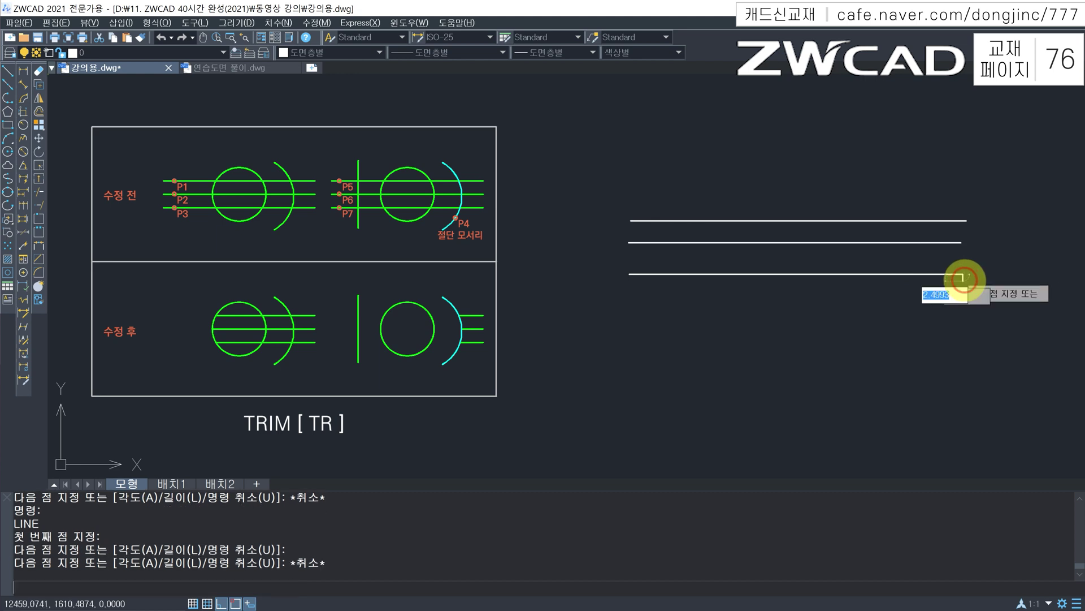
Draw a circle centred near the middle of the second horizontal line, large enough to cross all three lines
text(c)
key(Return)
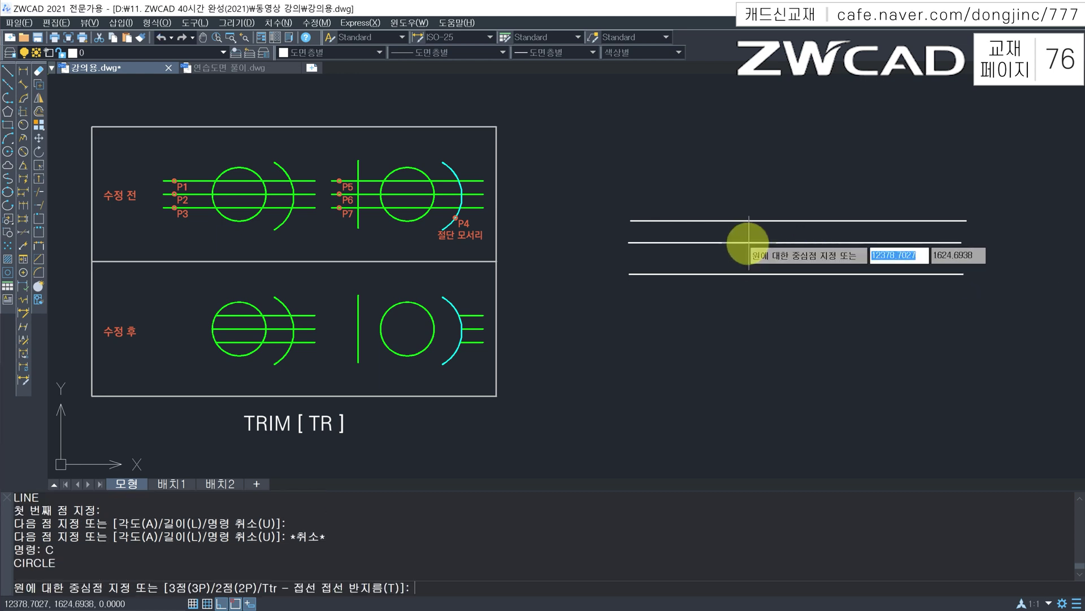
click(794, 243)
click(789, 190)
key(Escape)
key(Escape)
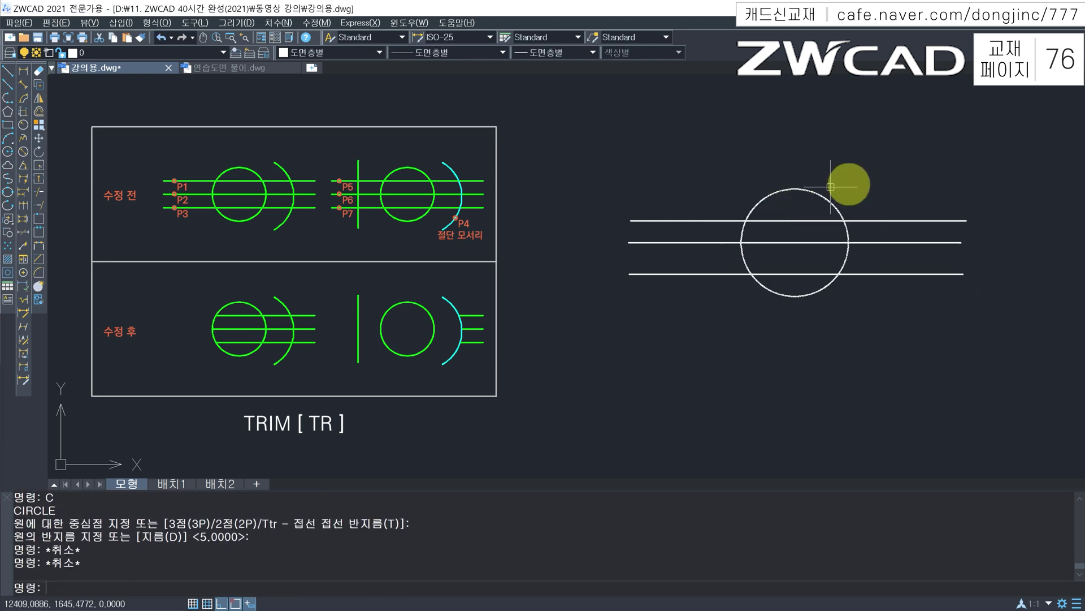
Draw a three-point arc, with ortho mode off, bulging right across the three lines near their right ends
text(a)
key(Return)
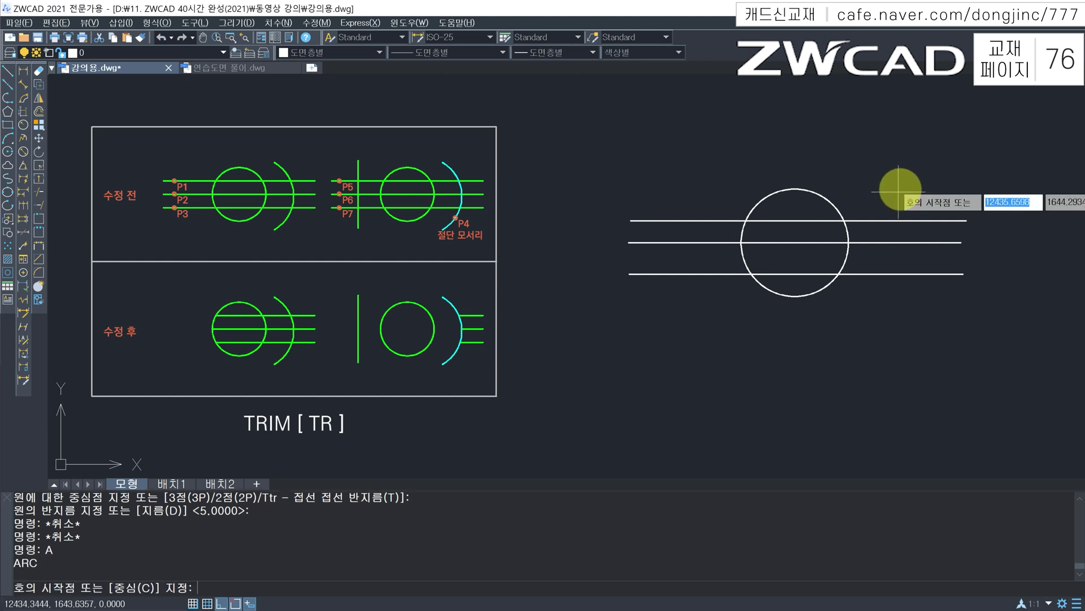
click(926, 223)
key(F8)
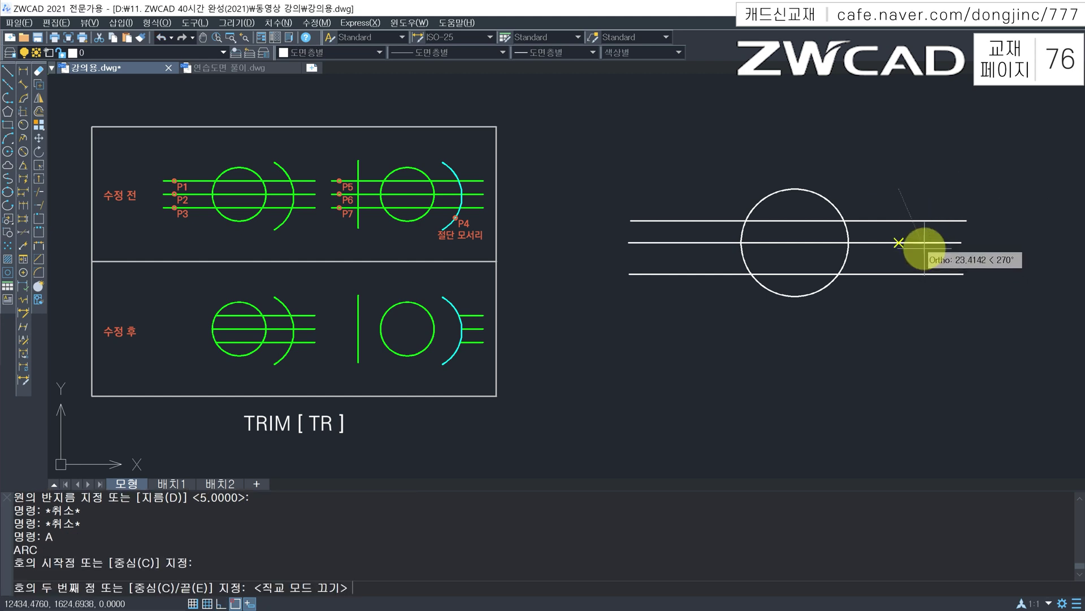
click(926, 250)
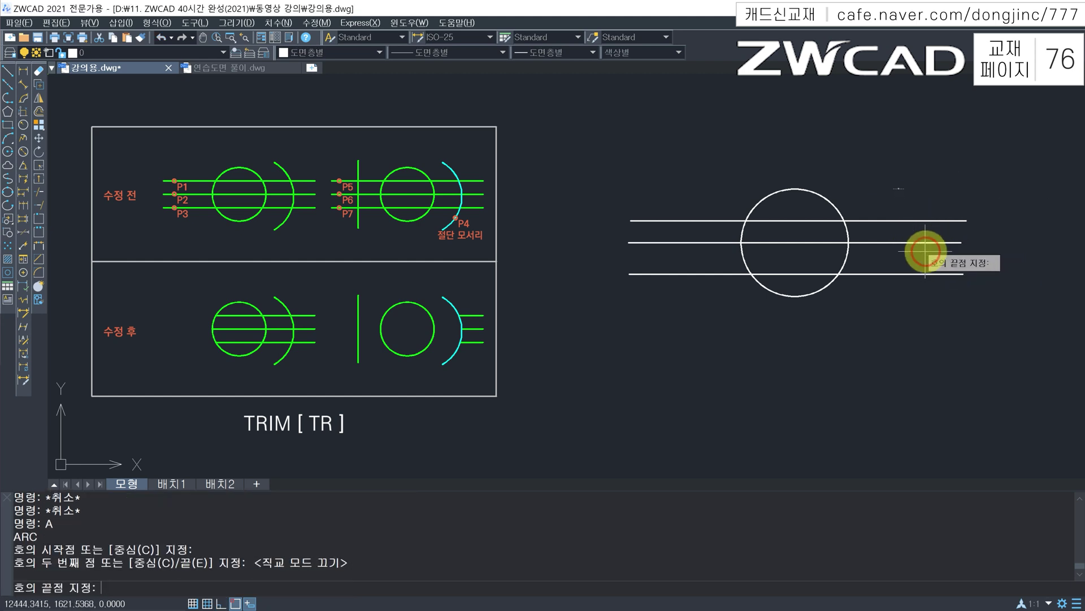
click(905, 319)
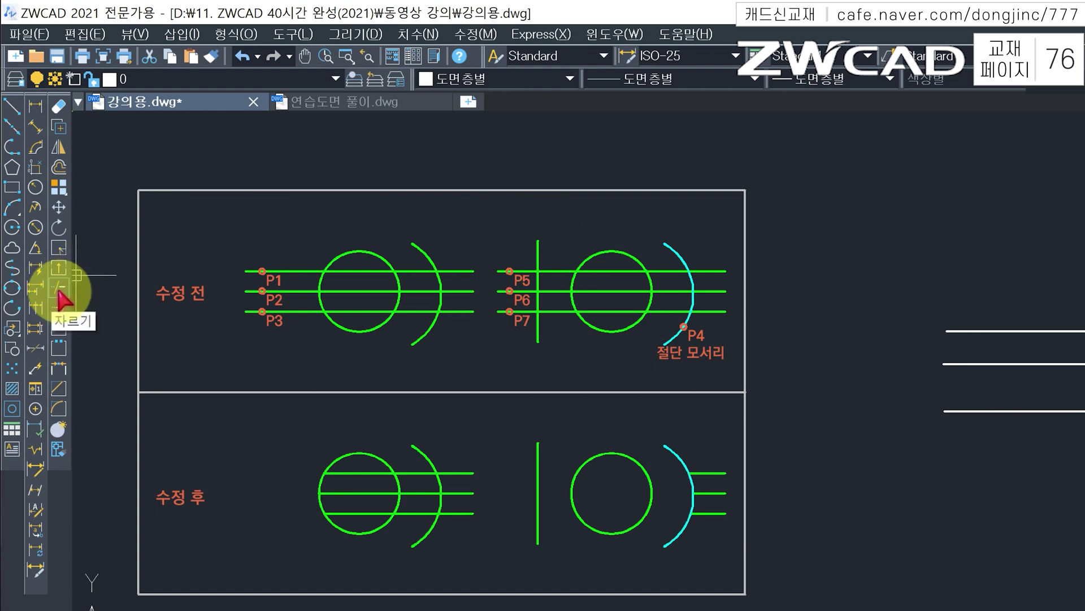
Trim off the parts of the three horizontal lines left of the circle, using all objects as cutting edges
click(60, 288)
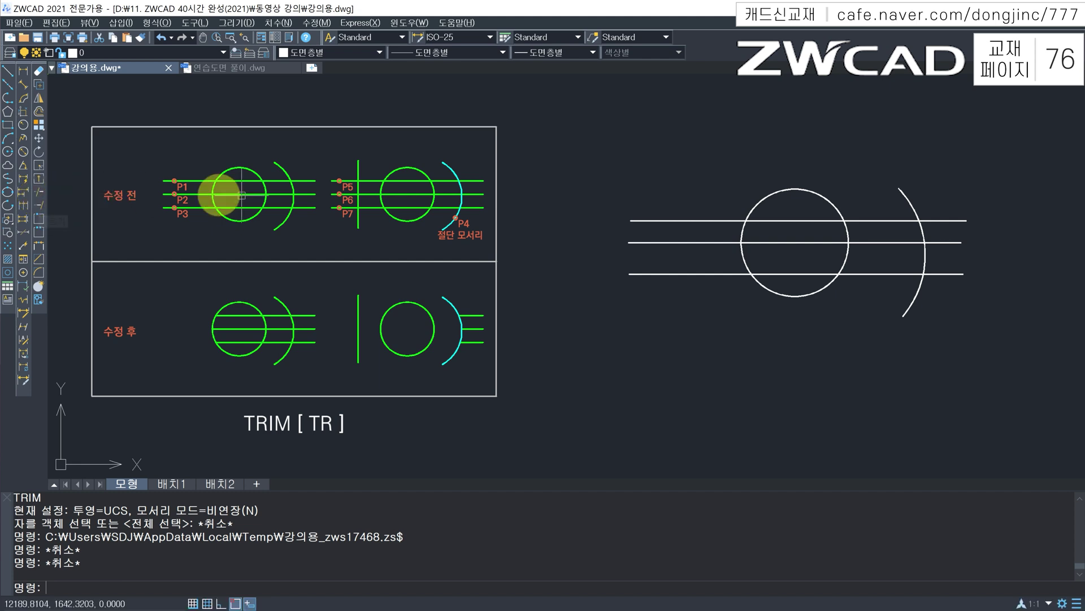
text(tr)
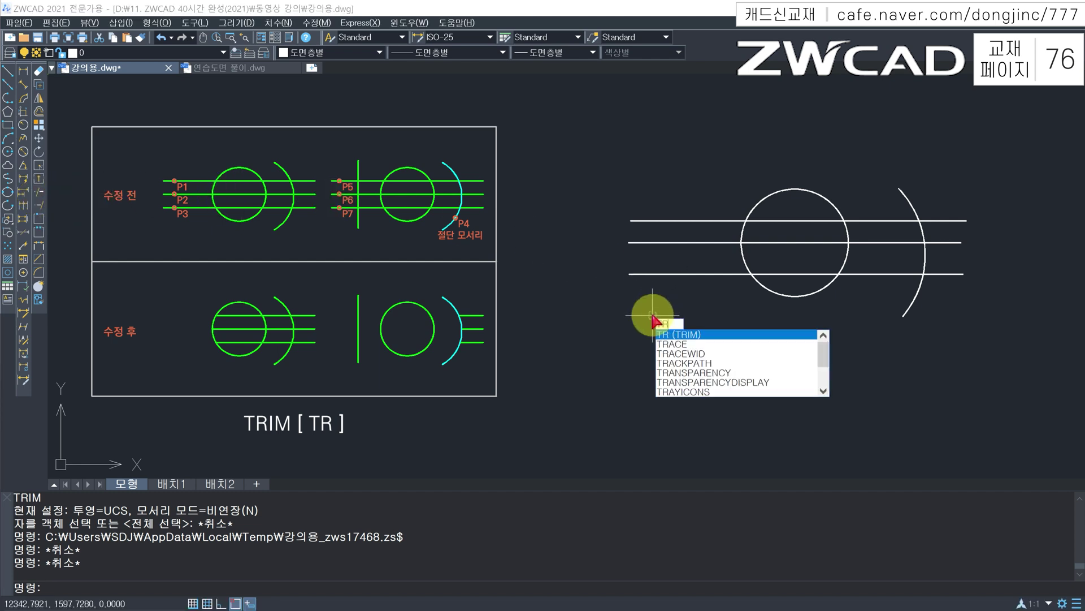
key(Return)
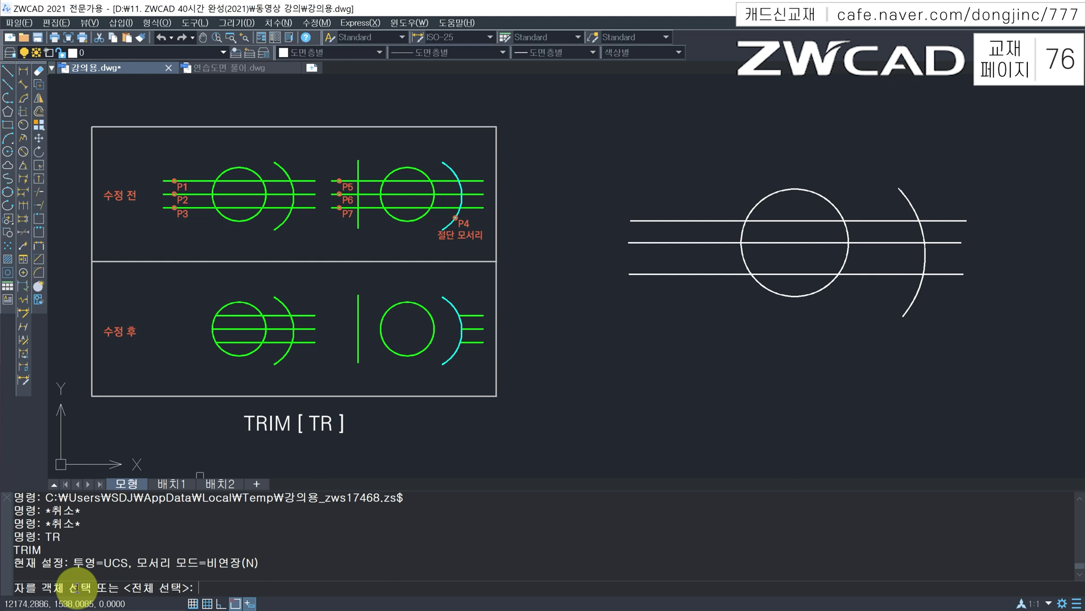
key(Return)
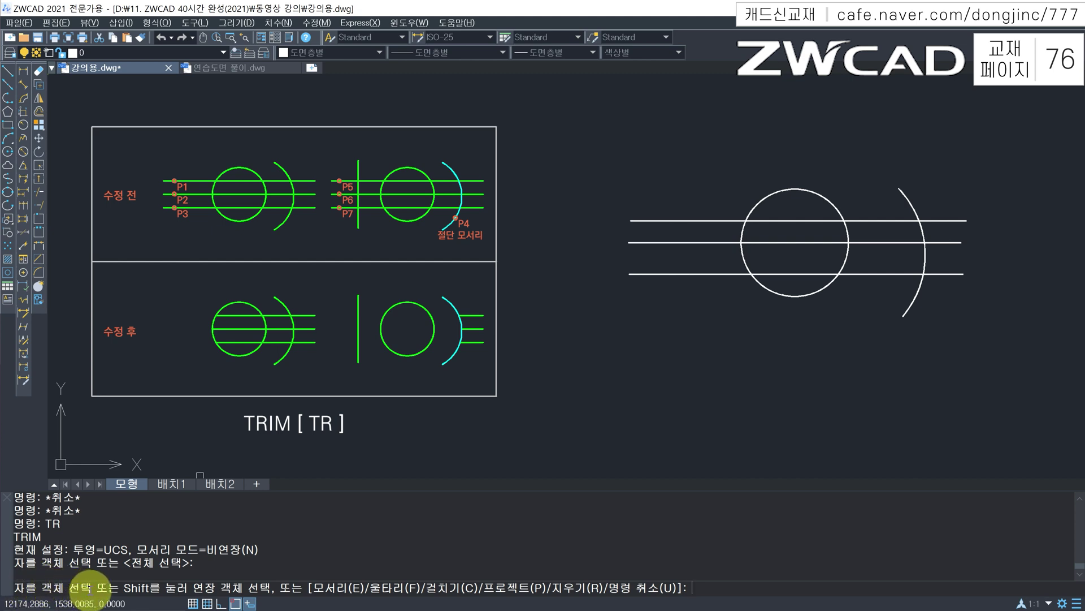
click(683, 222)
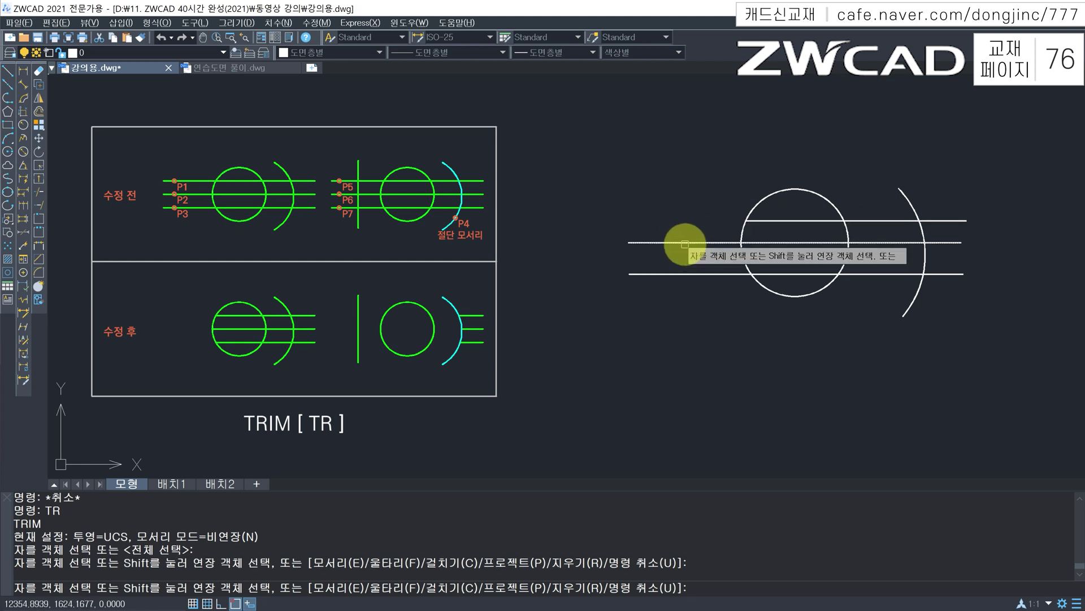
click(684, 244)
click(697, 274)
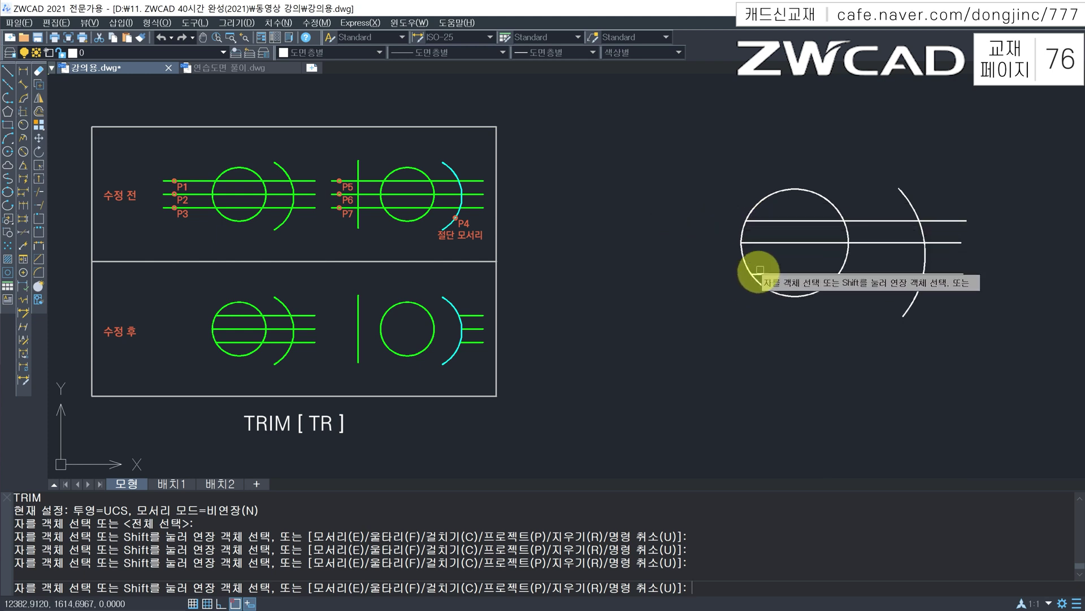
Trim the three lines' parts inside the circle, then their parts between the circle and the arc with one crossing window
click(790, 220)
click(787, 242)
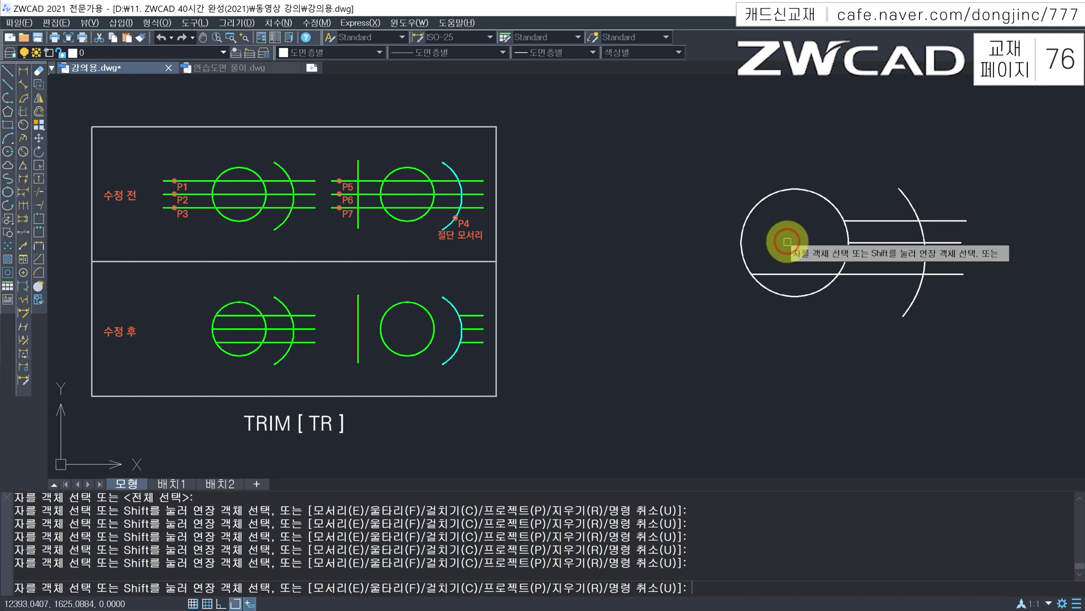
click(783, 274)
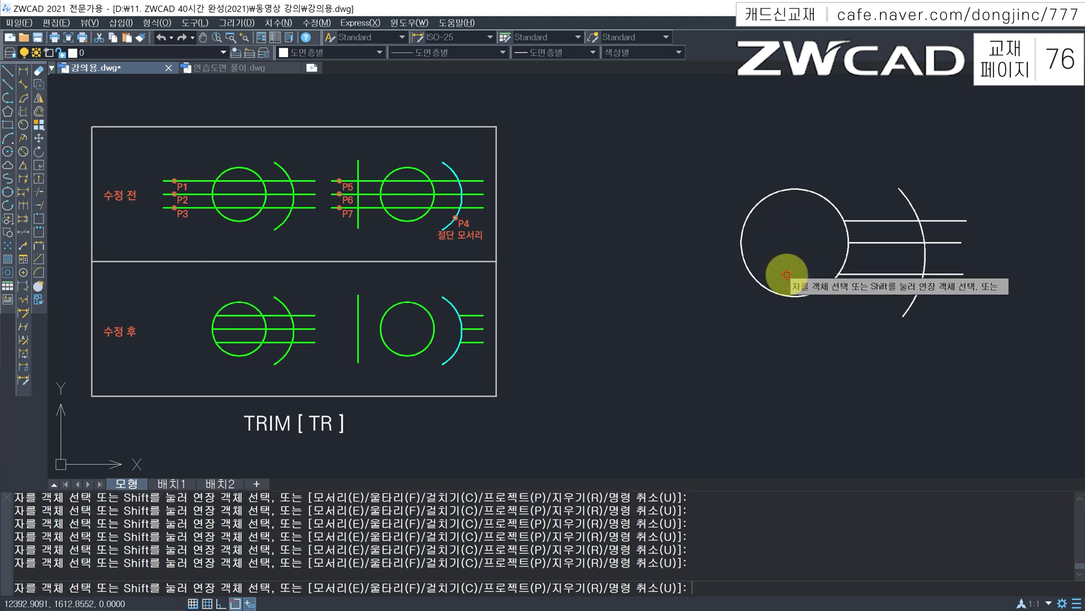
click(888, 199)
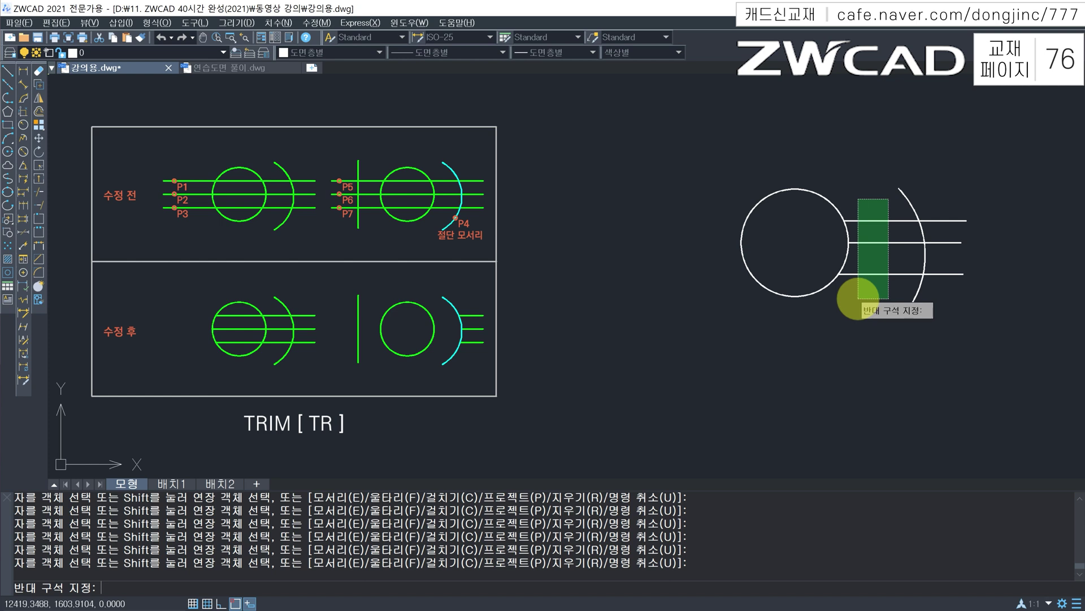
click(858, 298)
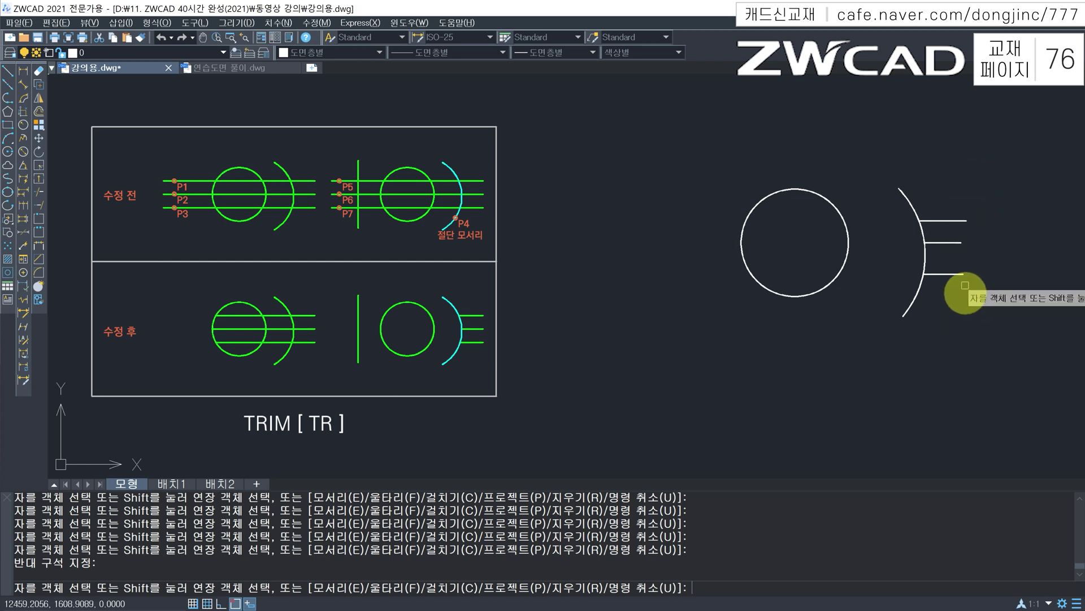
Try to trim the three leftover line pieces right of the arc, and end the TRIM command
click(955, 220)
click(952, 244)
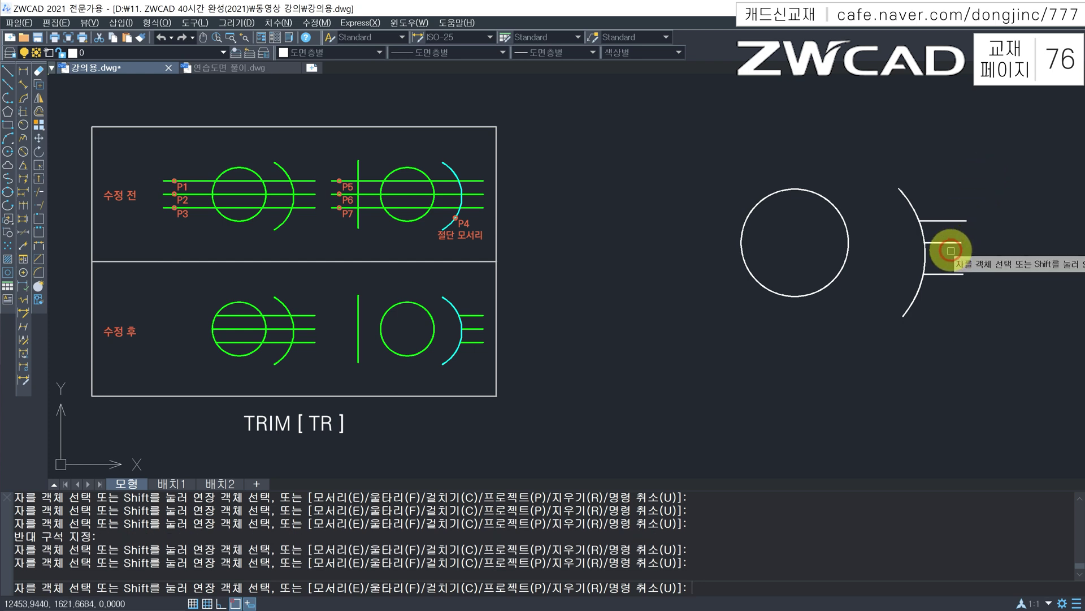
click(950, 275)
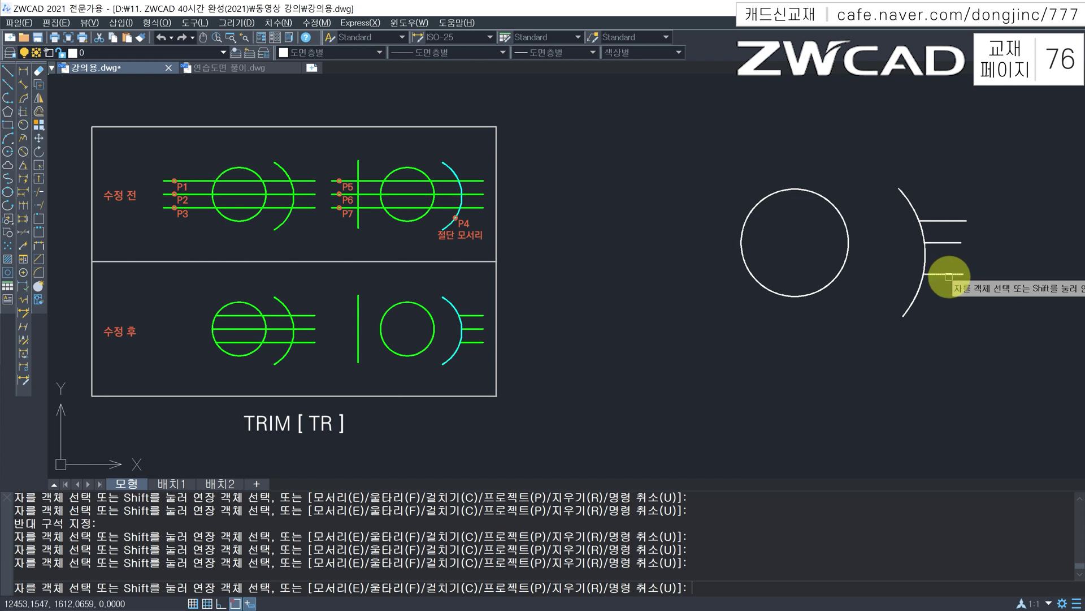
key(Escape)
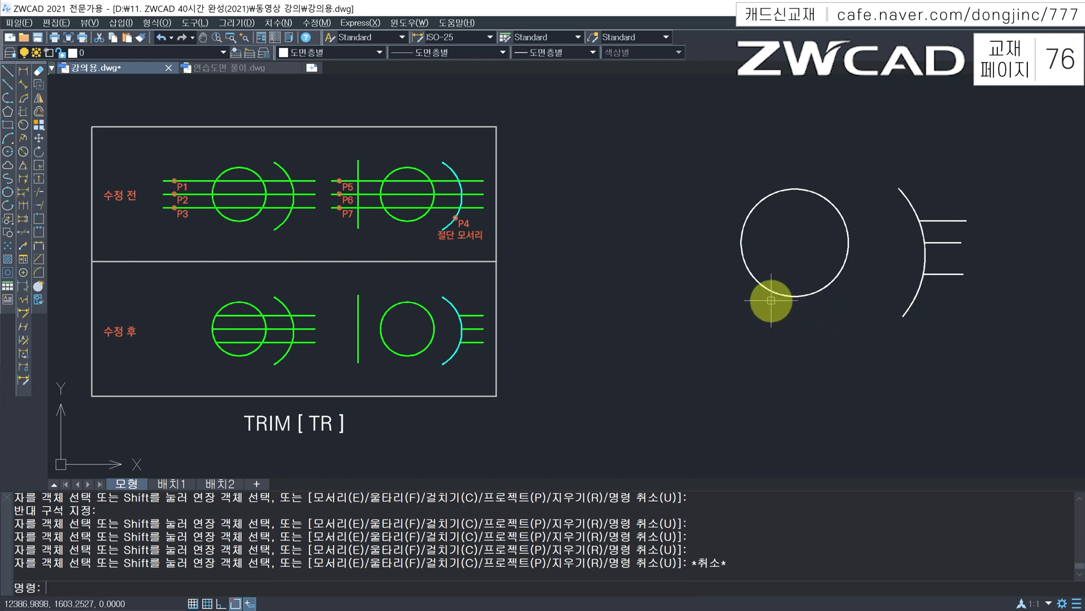
Undo the whole TRIM operation on the three horizontal lines
key(ctrl+z)
text(TRIM)
key(Escape)
mouse_move(707, 220)
mouse_down()
mouse_move(767, 213)
mouse_move(737, 233)
mouse_up()
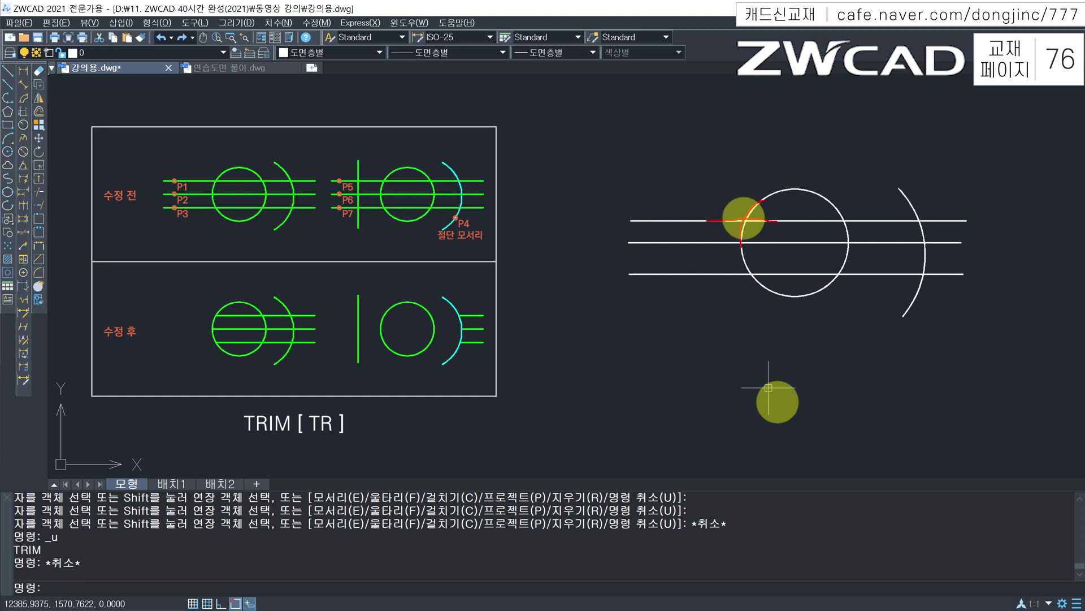
Trim the three lines' parts left of the circle with one crossing window, using all objects as cutting edges
text(tr)
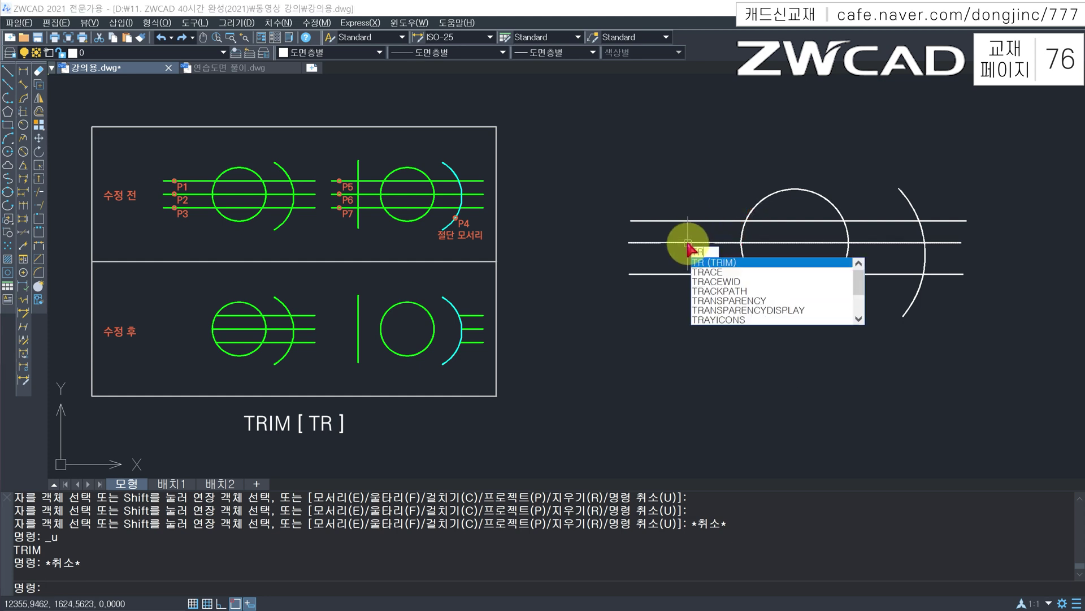
key(Return)
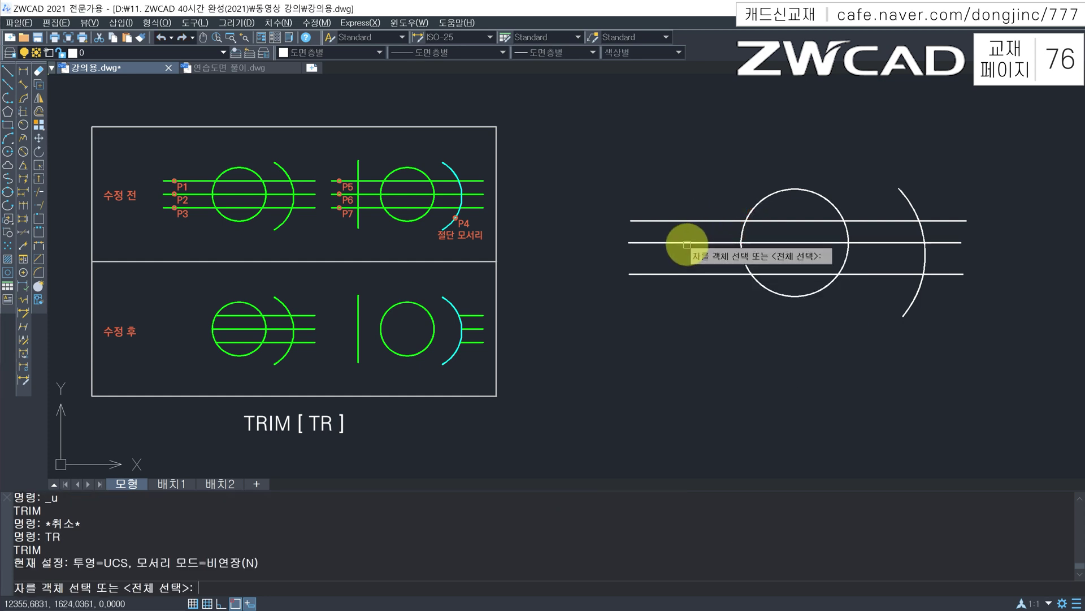
key(Return)
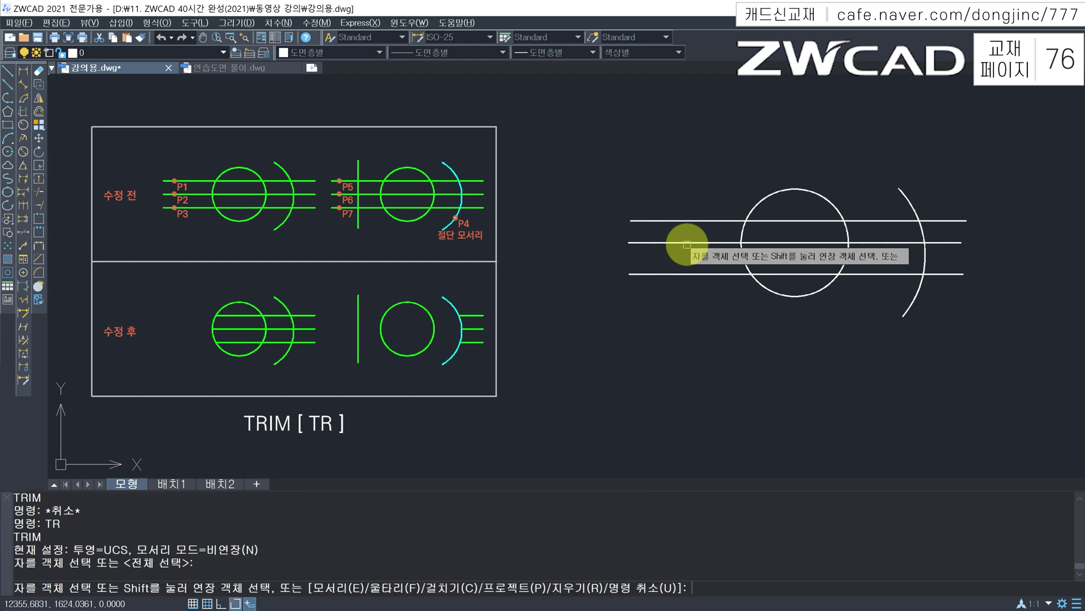
click(689, 175)
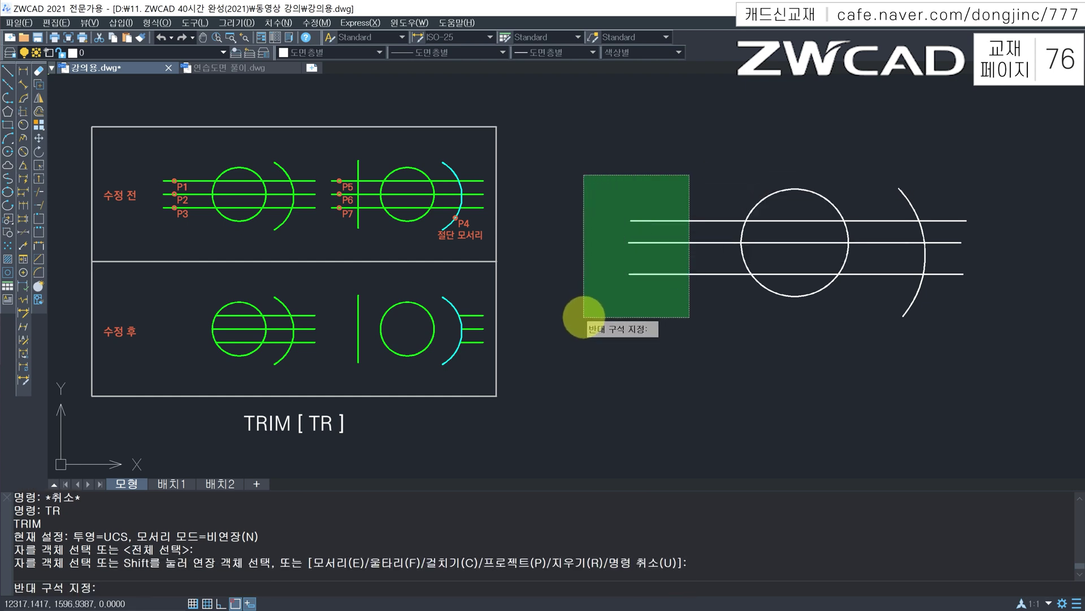
click(584, 317)
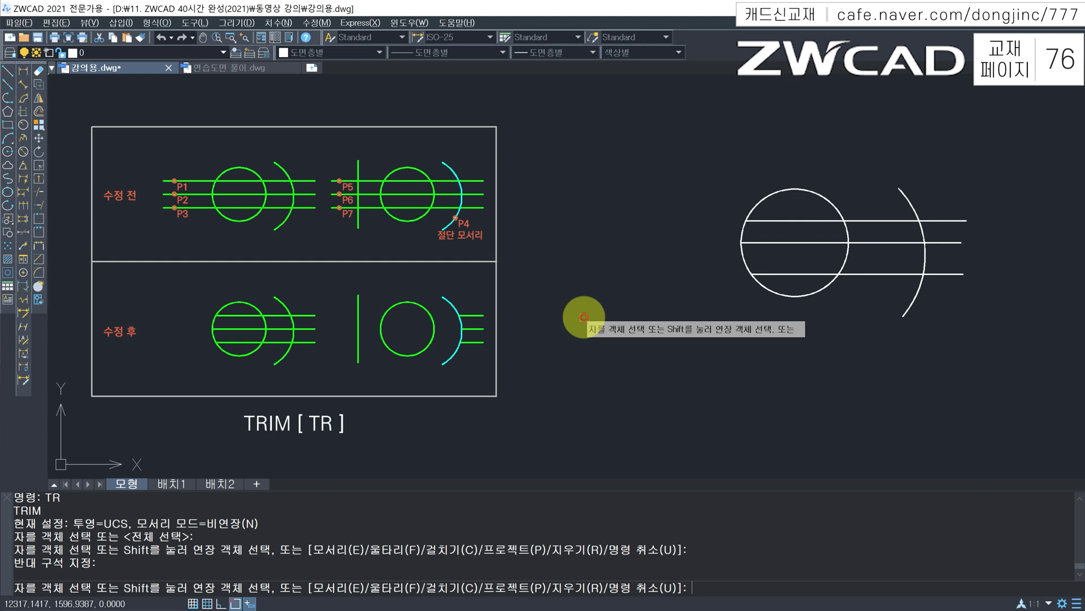
Trim the three lines inside the circle with a crossing window, then one by one between the circle and the arc
click(801, 207)
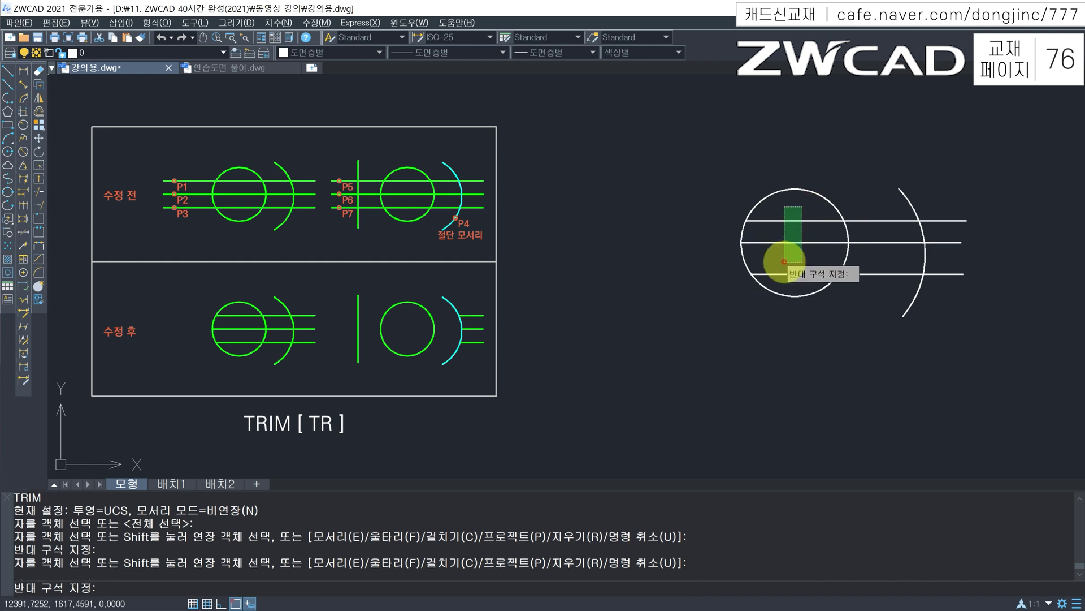
click(779, 281)
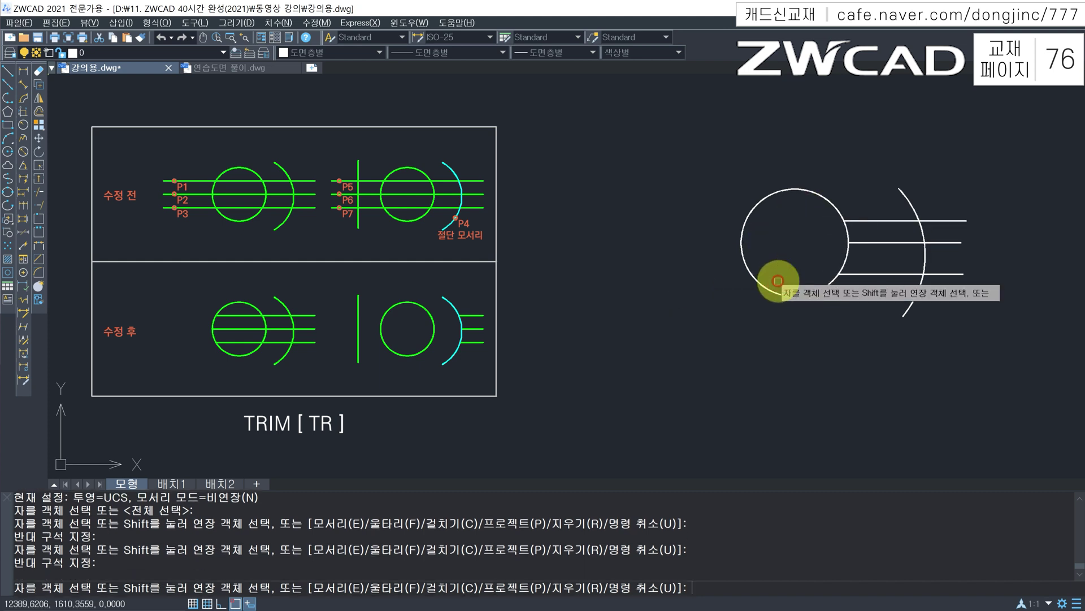
click(876, 218)
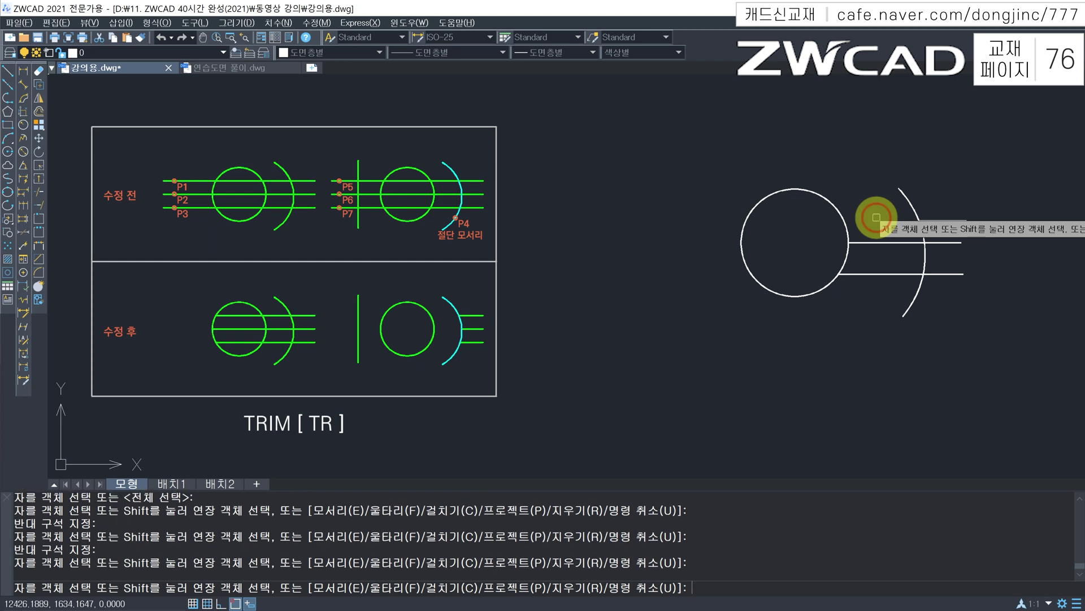
click(865, 243)
click(866, 273)
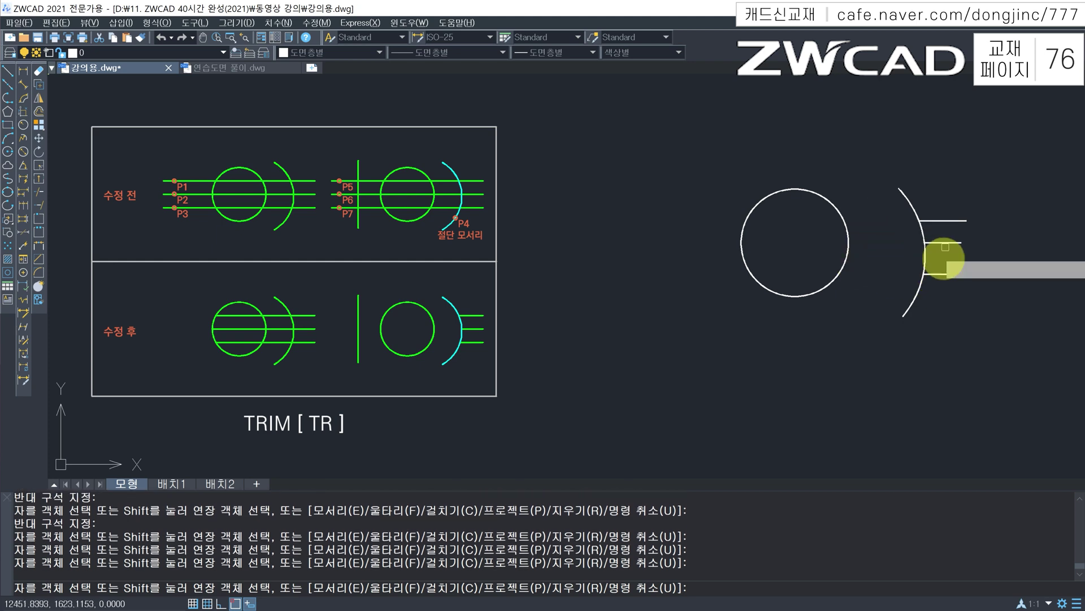
Try to trim the remaining line pieces beyond the arc, and leave the TRIM command
click(945, 217)
click(946, 244)
key(Escape)
key(Escape)
key(Escape)
key(Escape)
key(Escape)
key(Escape)
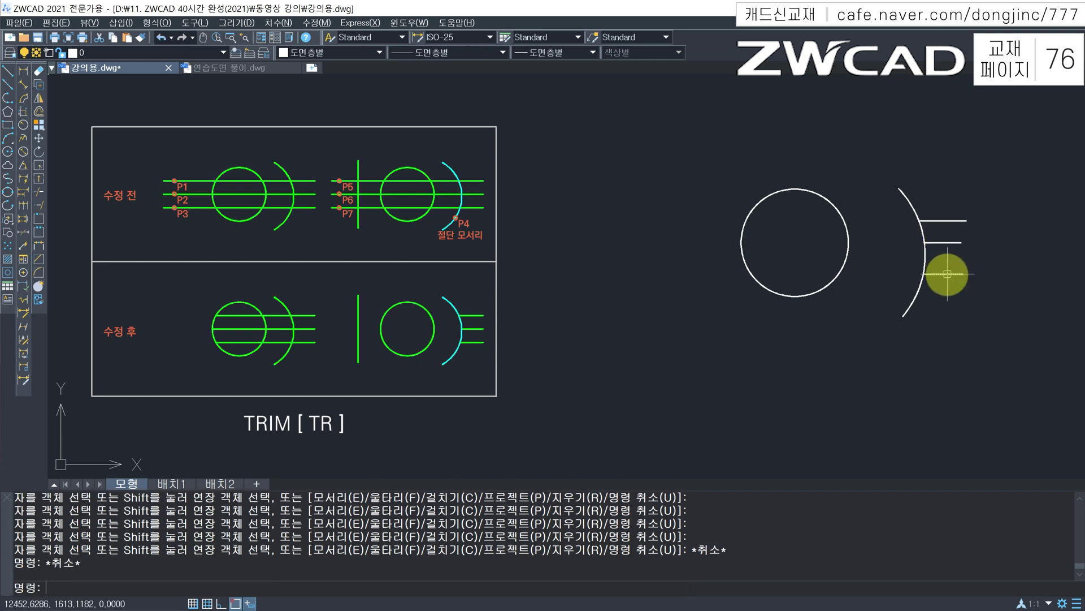
Erase the three leftover line pieces right of the arc with the ERASE command
click(977, 189)
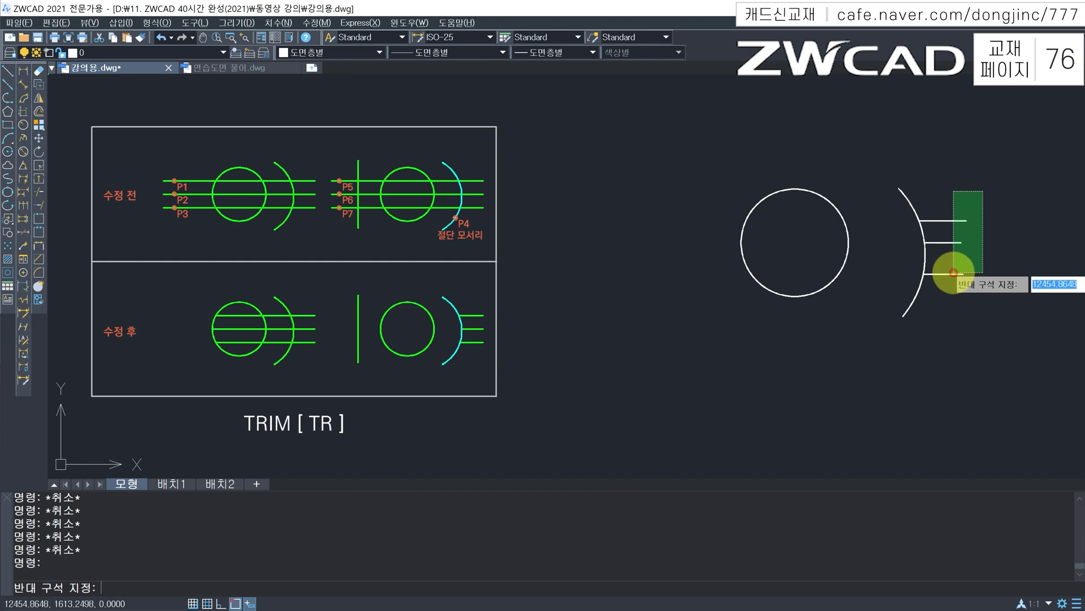
click(945, 283)
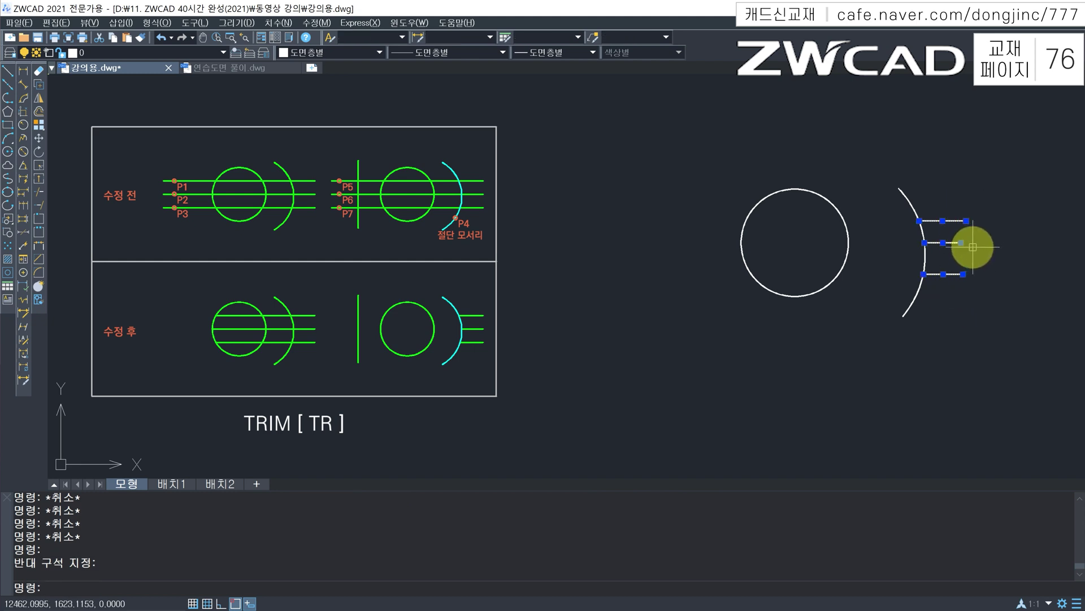
text(e)
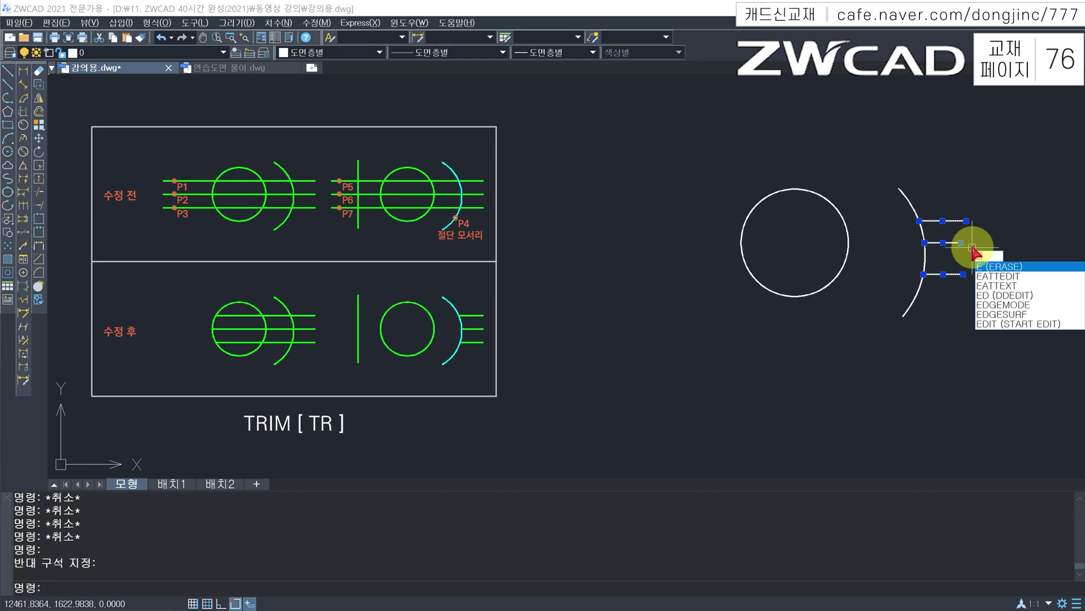
key(Return)
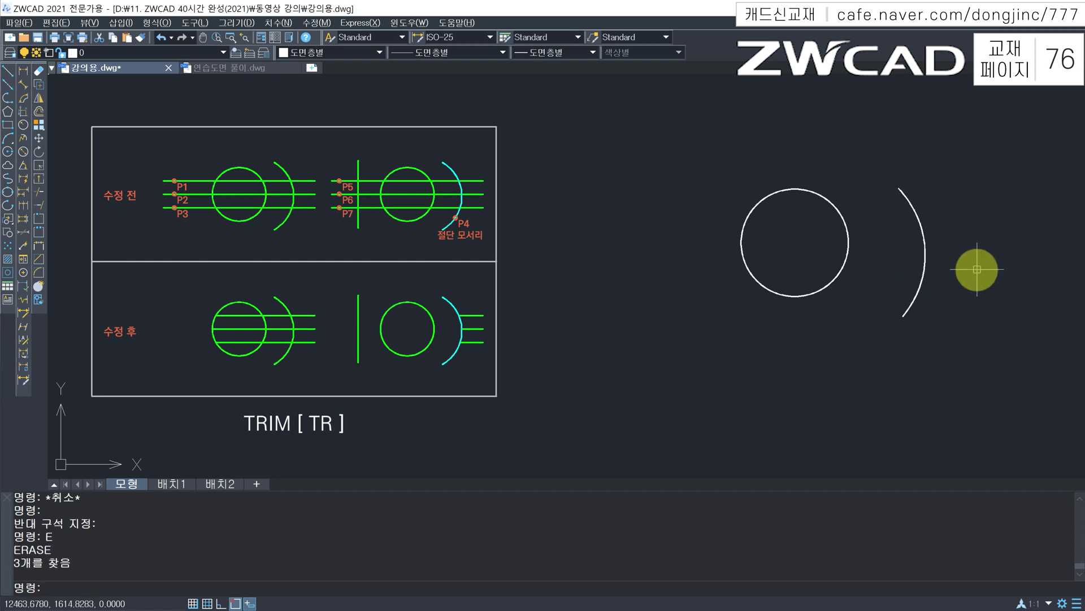
Undo the erasing of the leftover pieces and the preceding TRIM operation
key(Escape)
key(ctrl+z)
key(ctrl+z)
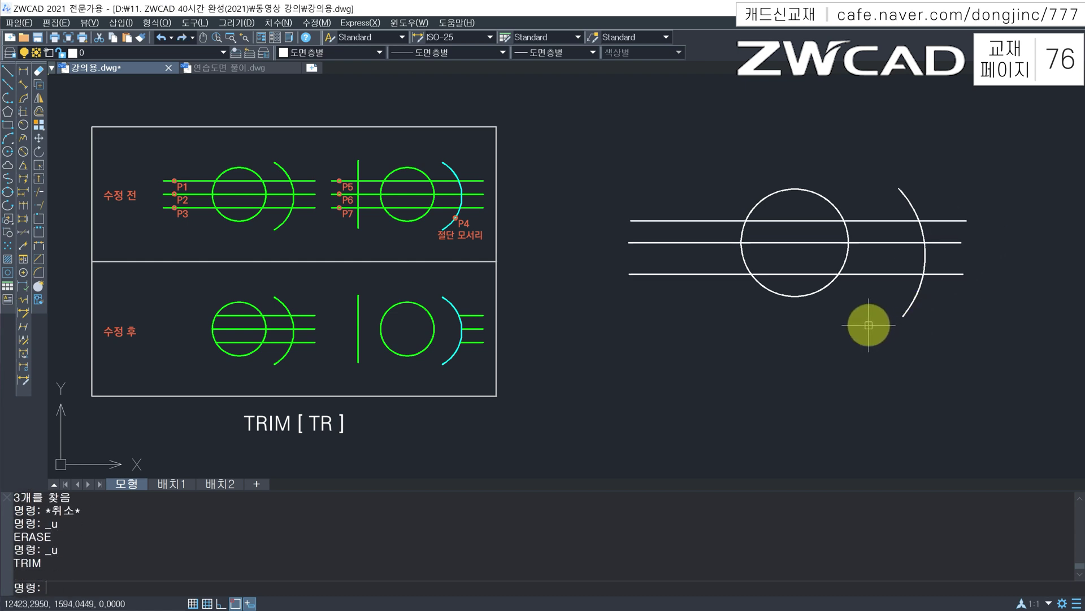
key(Escape)
key(Escape)
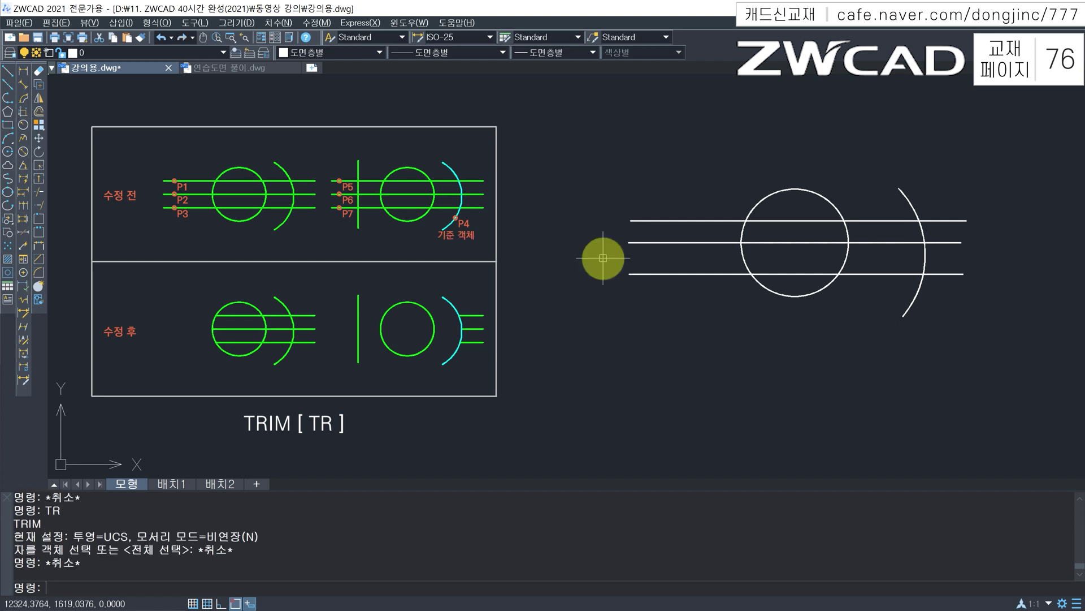
Trim all three horizontal lines on the arc's left side, using only the arc as the cutting edge
text(TR)
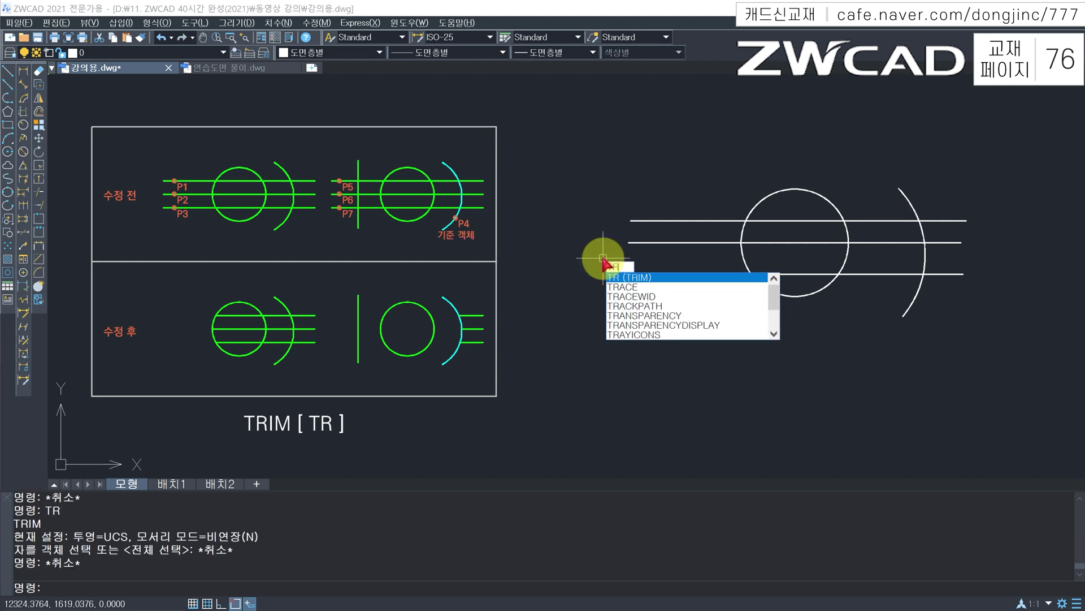
key(Return)
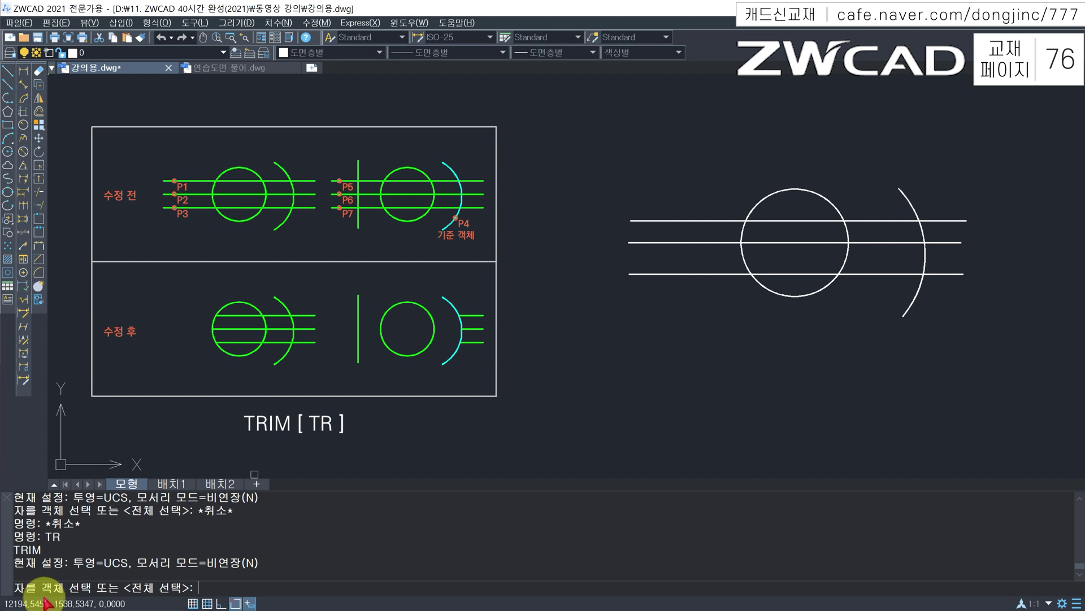
click(904, 194)
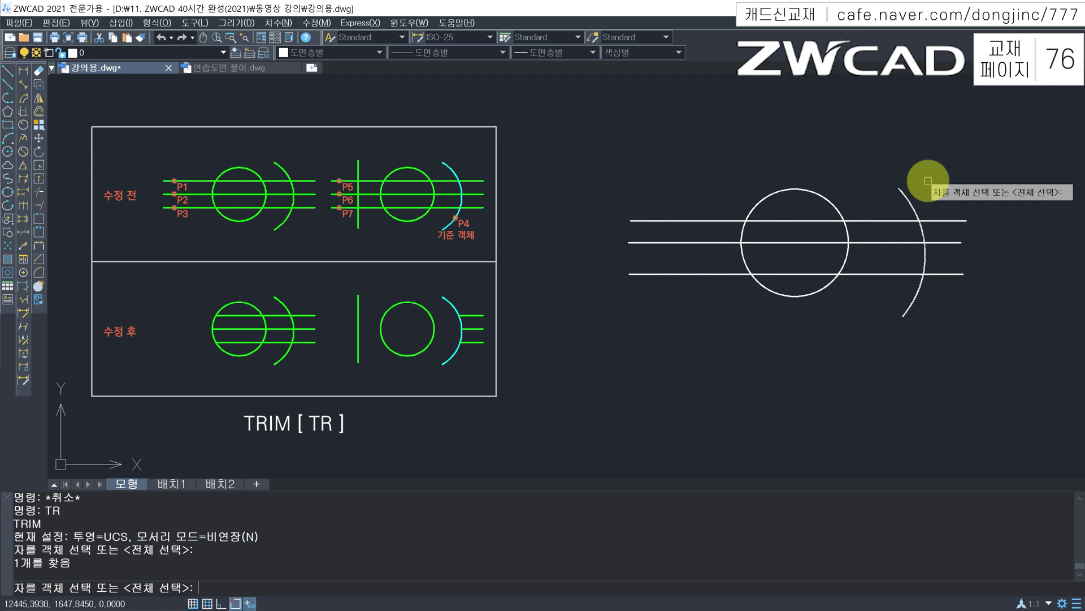
key(Return)
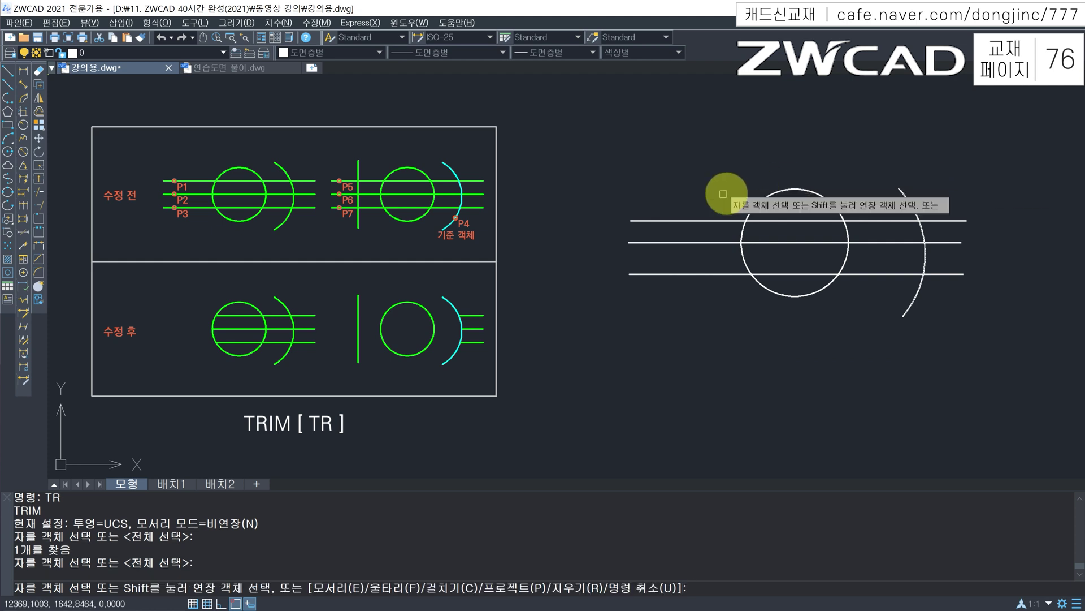
click(661, 219)
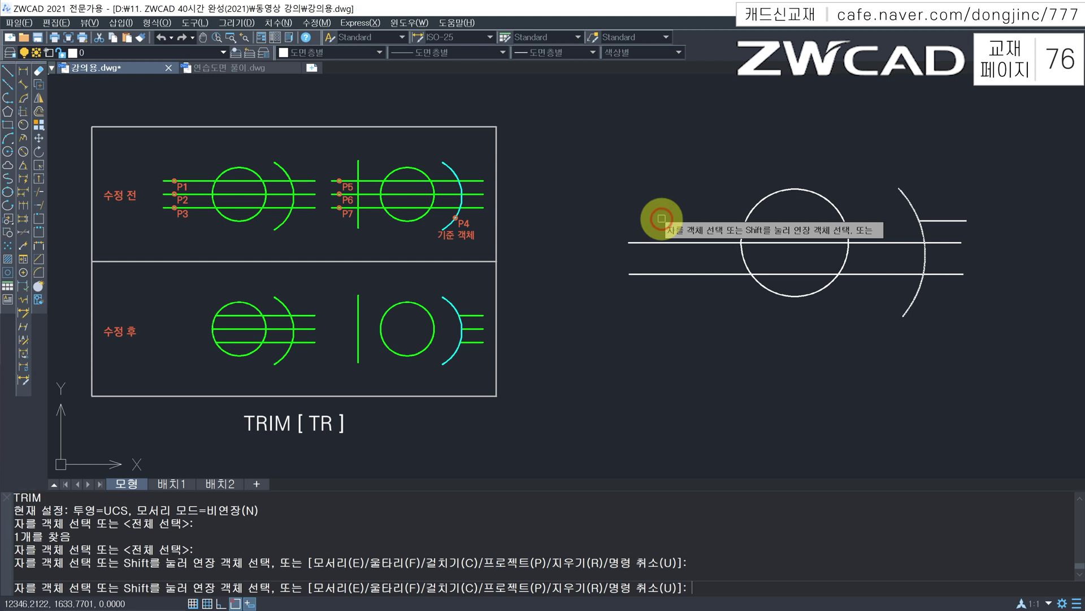
click(662, 244)
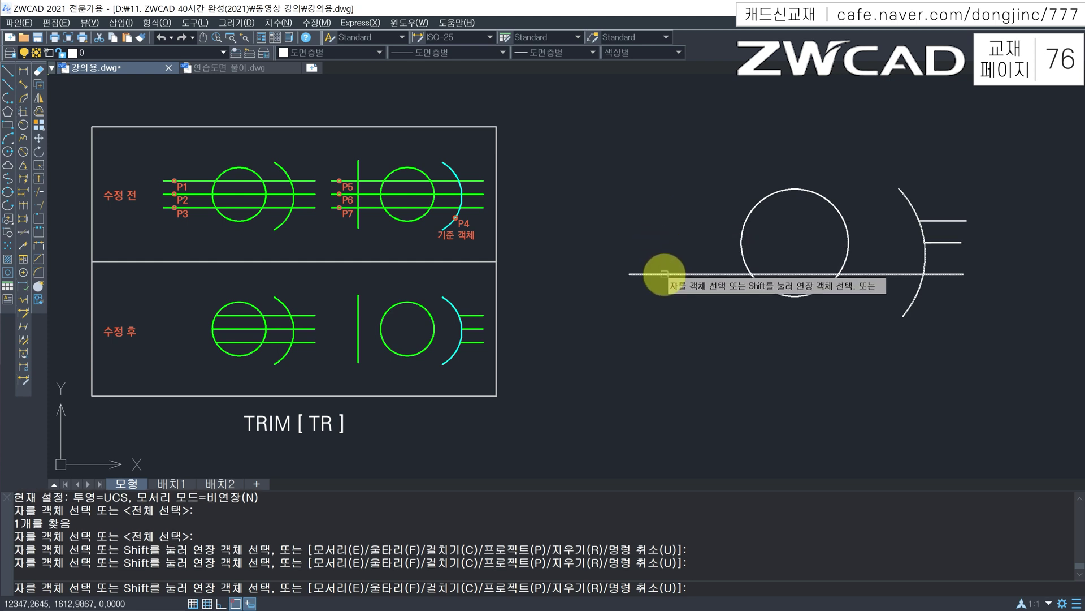
click(662, 273)
key(Escape)
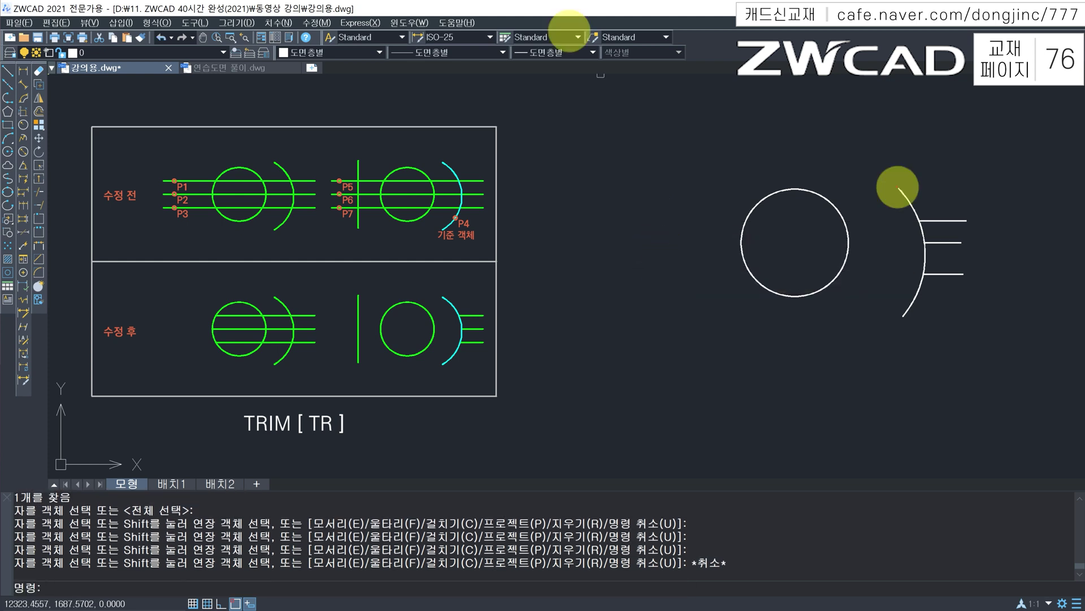
mouse_move(898, 187)
mouse_down()
mouse_move(916, 243)
mouse_move(897, 318)
mouse_up()
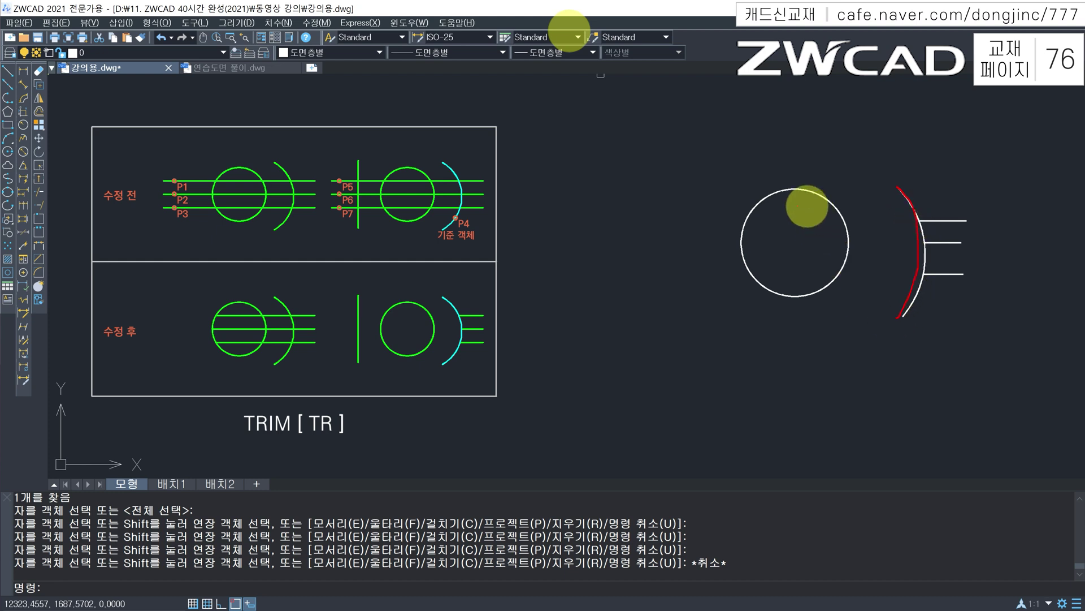
mouse_move(778, 192)
mouse_down()
mouse_move(747, 242)
mouse_move(775, 193)
mouse_up()
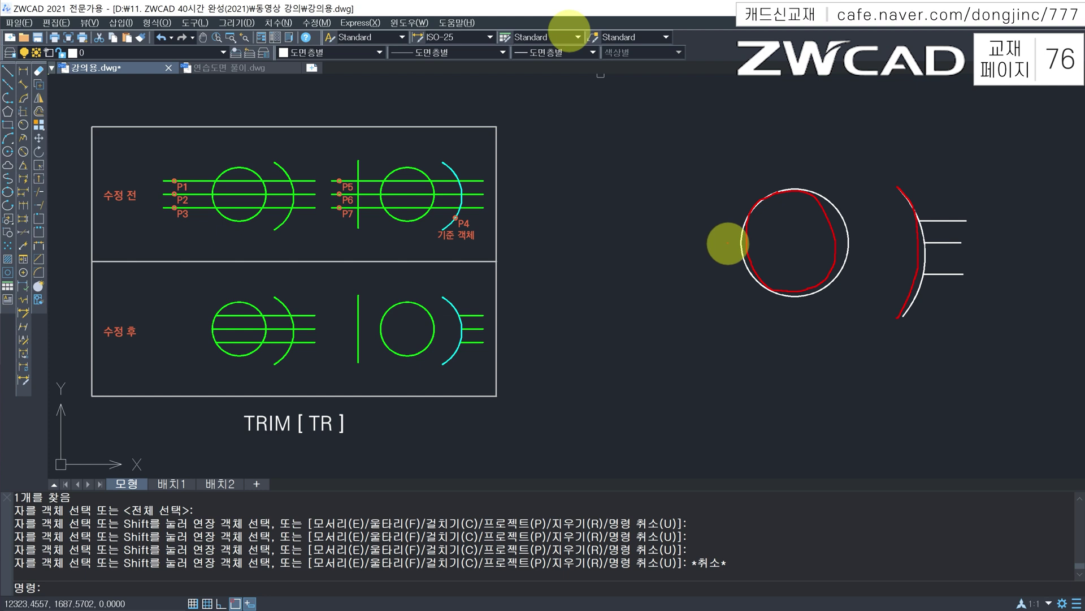
drag(840, 187, 763, 283)
drag(747, 183, 828, 252)
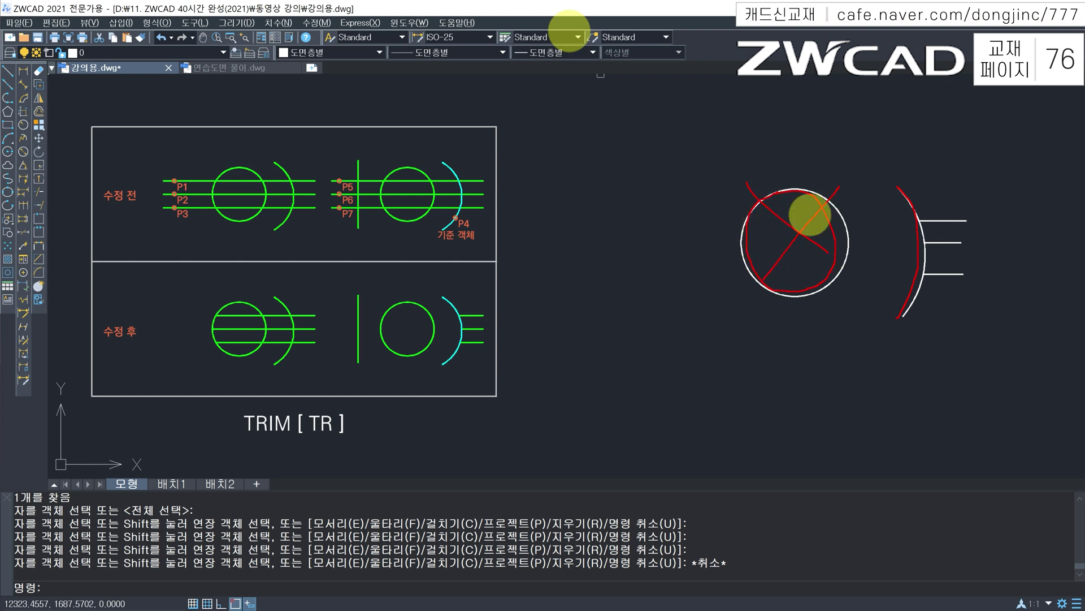
mouse_move(894, 184)
mouse_down()
mouse_move(915, 297)
mouse_move(891, 323)
mouse_up()
drag(682, 226, 897, 222)
drag(695, 256, 897, 255)
drag(697, 275, 905, 283)
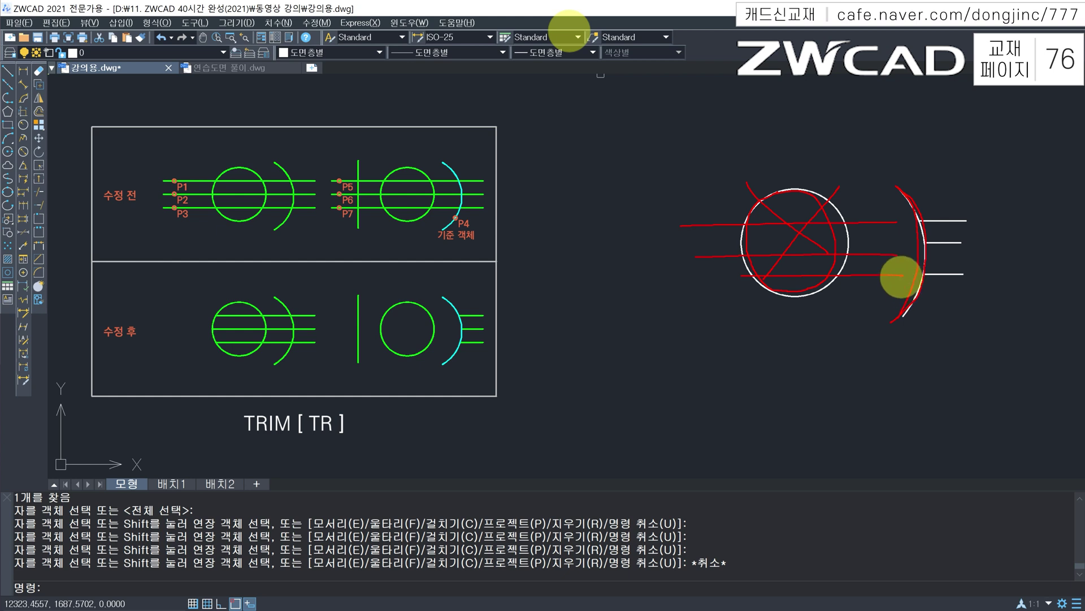
Undo the last trim of the three horizontal lines
key(Escape)
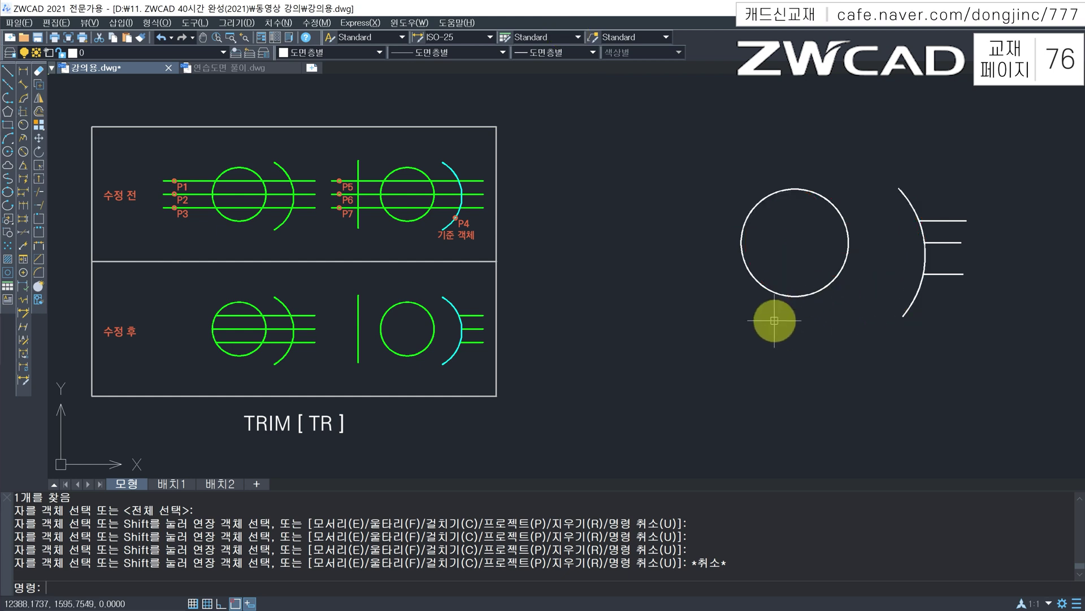
key(ctrl+z)
key(Escape)
key(Escape)
Trim the three horizontal lines on the circle's side of the arc, using only the arc as cutting edge and a crossing window for the lower two
text(TR)
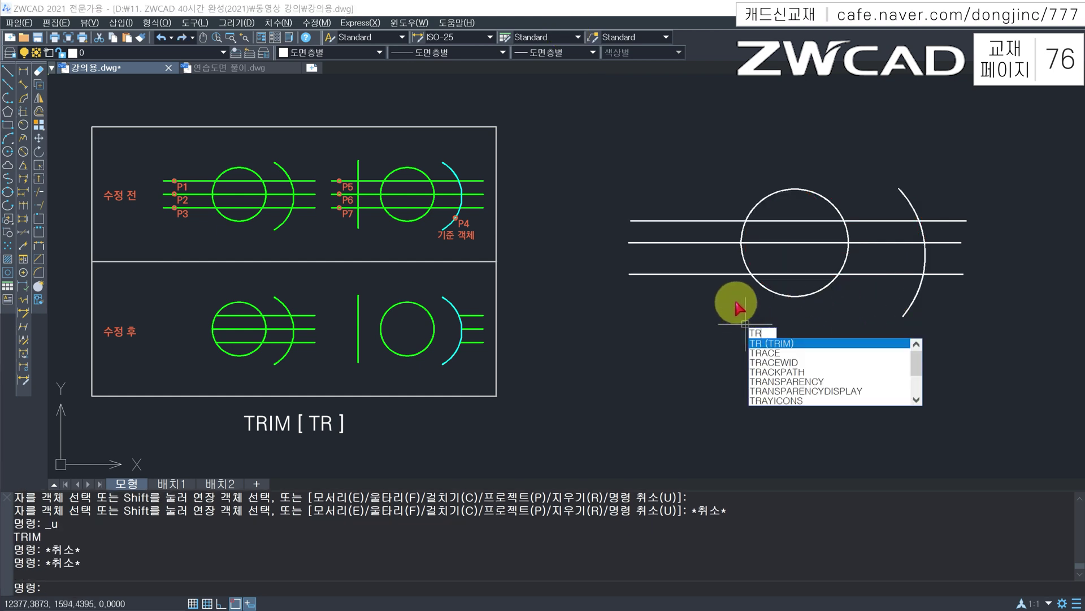
key(Return)
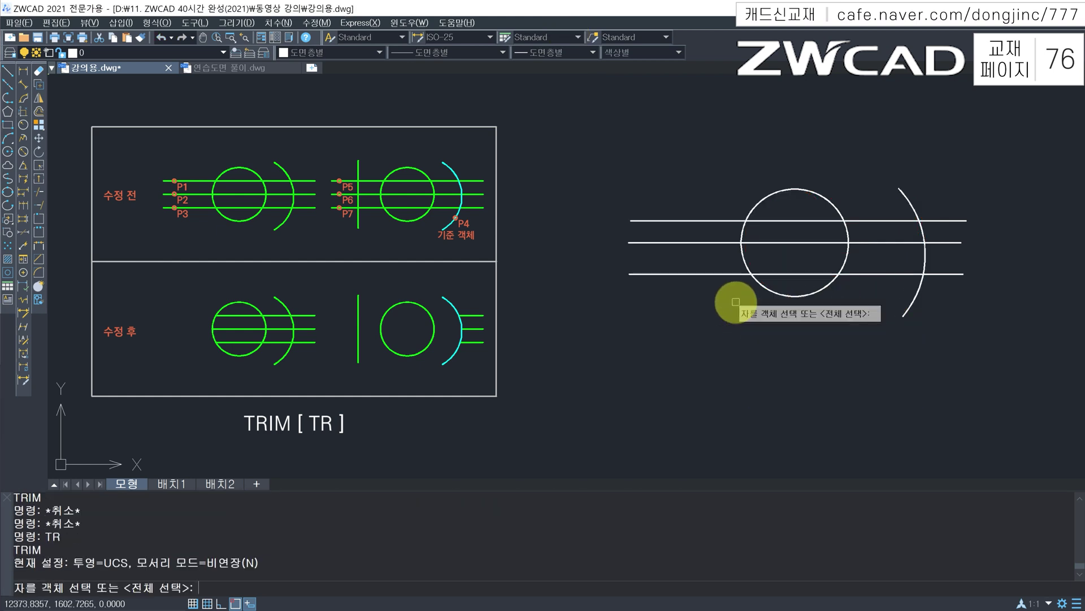
click(906, 196)
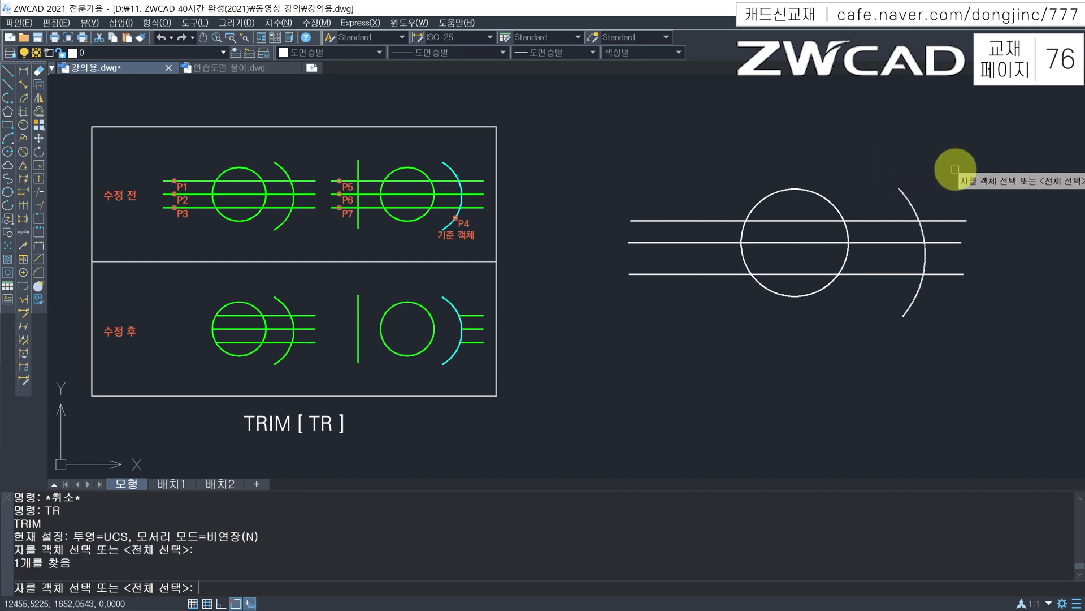
key(Return)
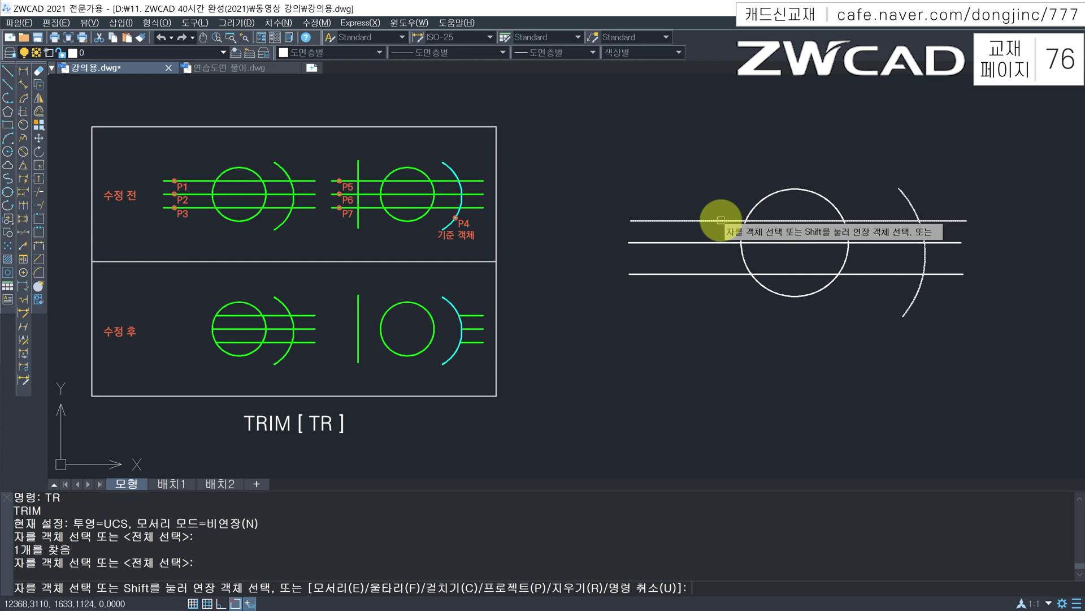
click(793, 220)
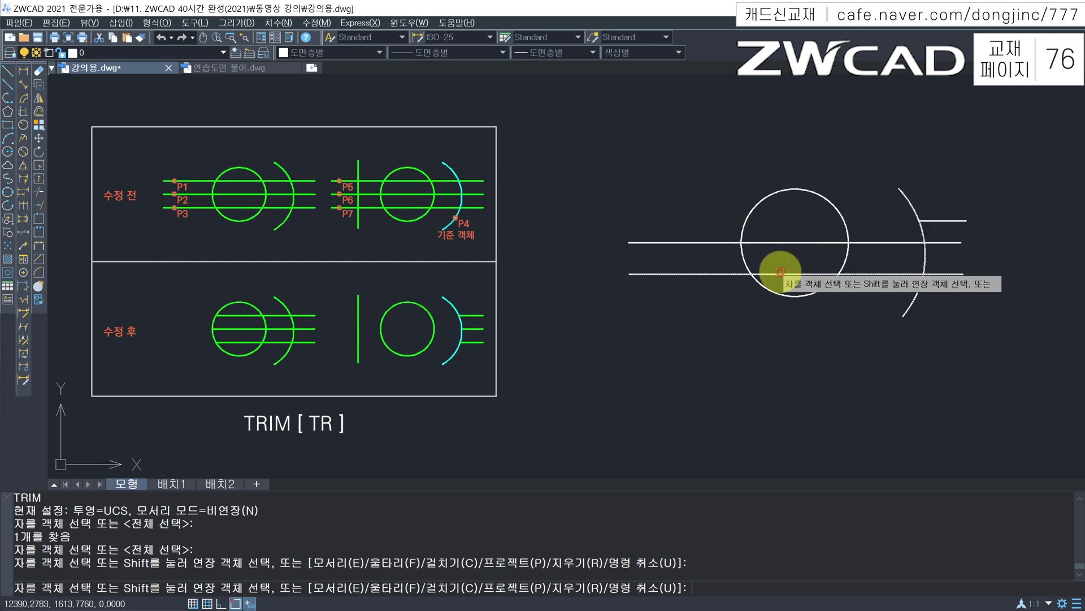
click(863, 120)
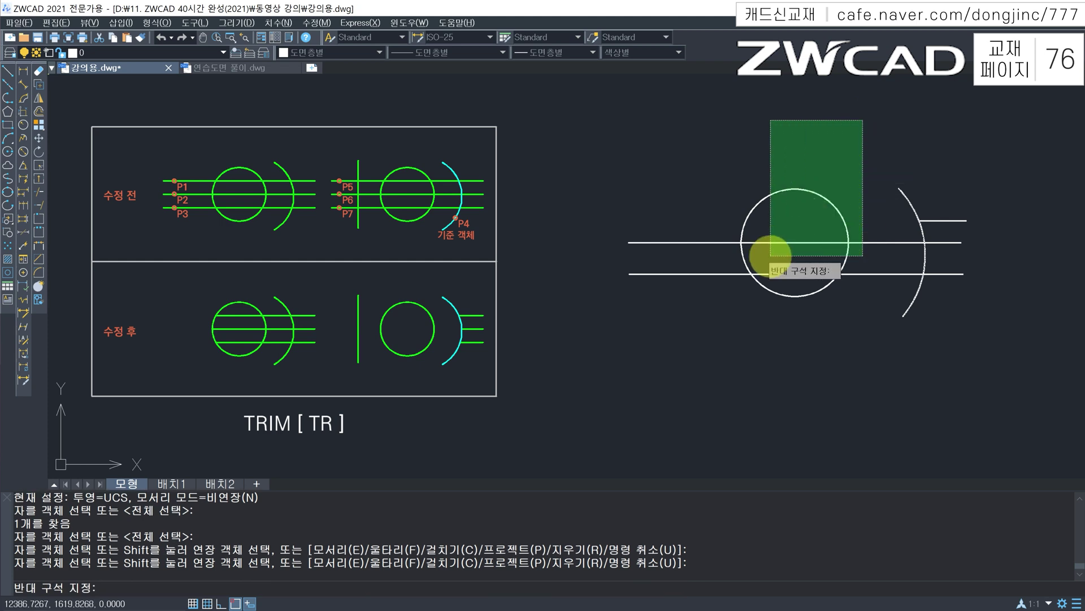
click(628, 369)
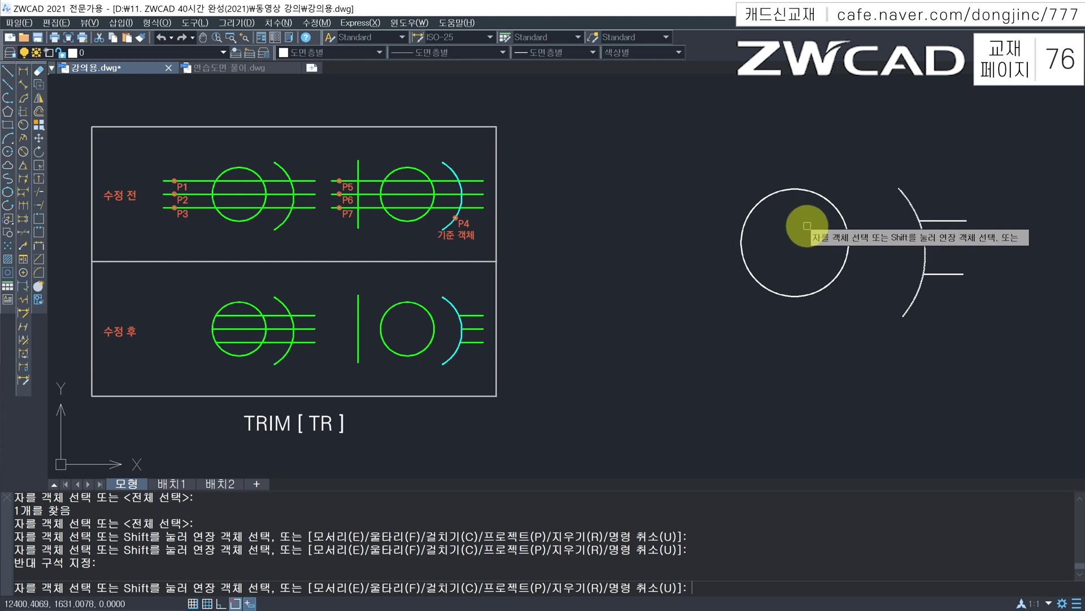
key(Escape)
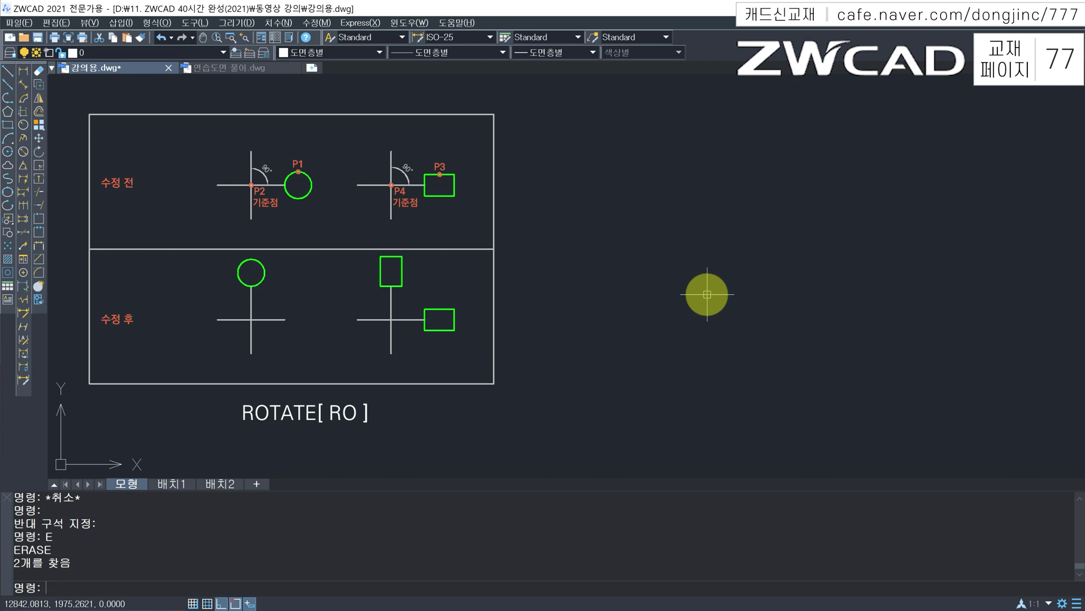
Draw a vertical line 50 long downwards in the empty area beside the ROTATE example
text(l)
key(Return)
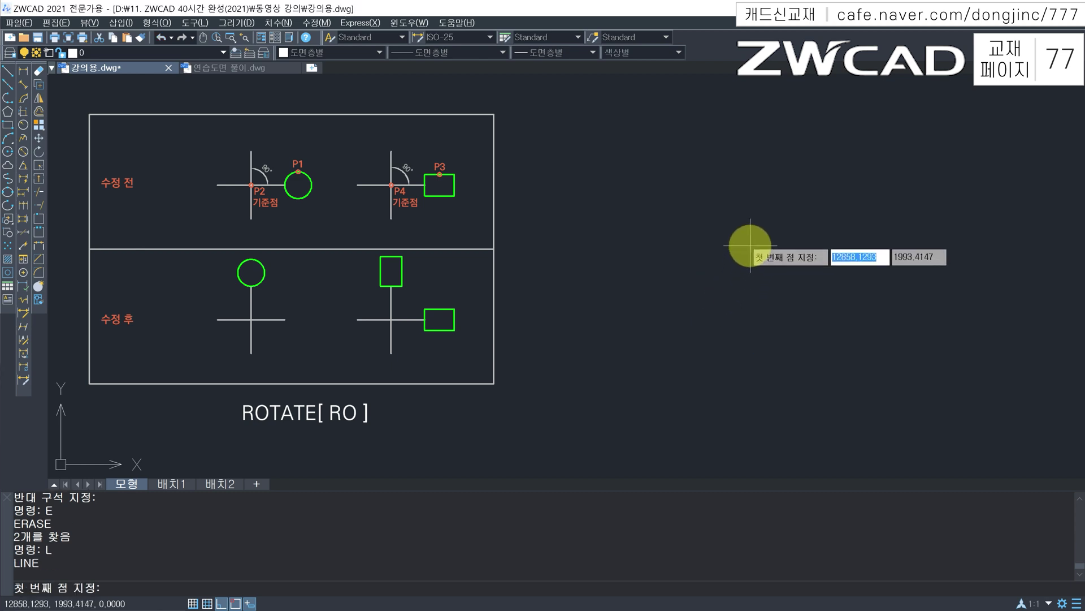
click(765, 194)
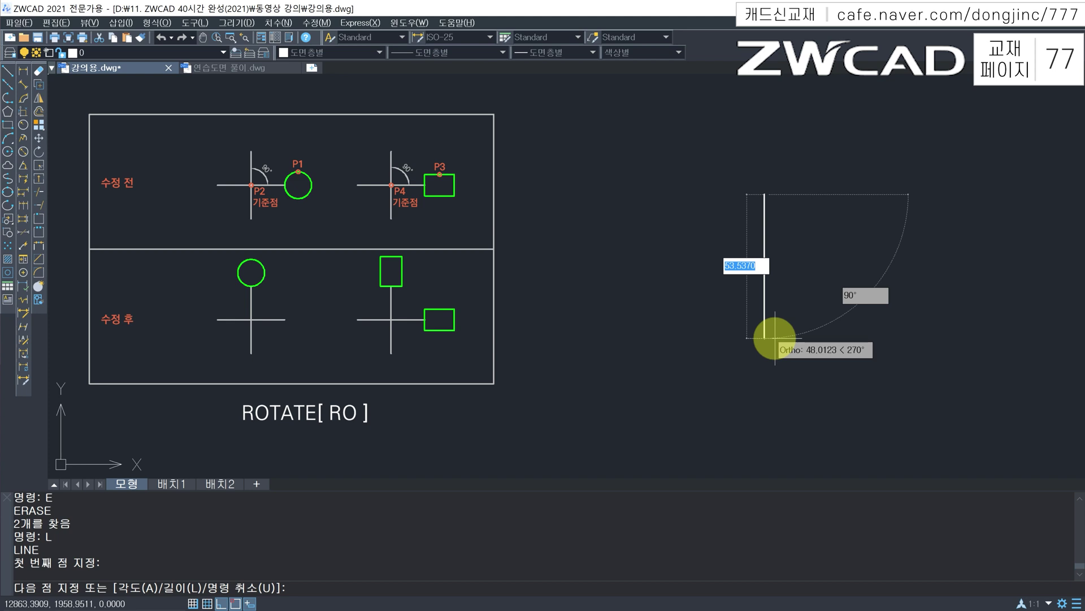
text(50)
key(Return)
key(Escape)
Draw a horizontal line 25 long to the right from the vertical line's midpoint
key(Return)
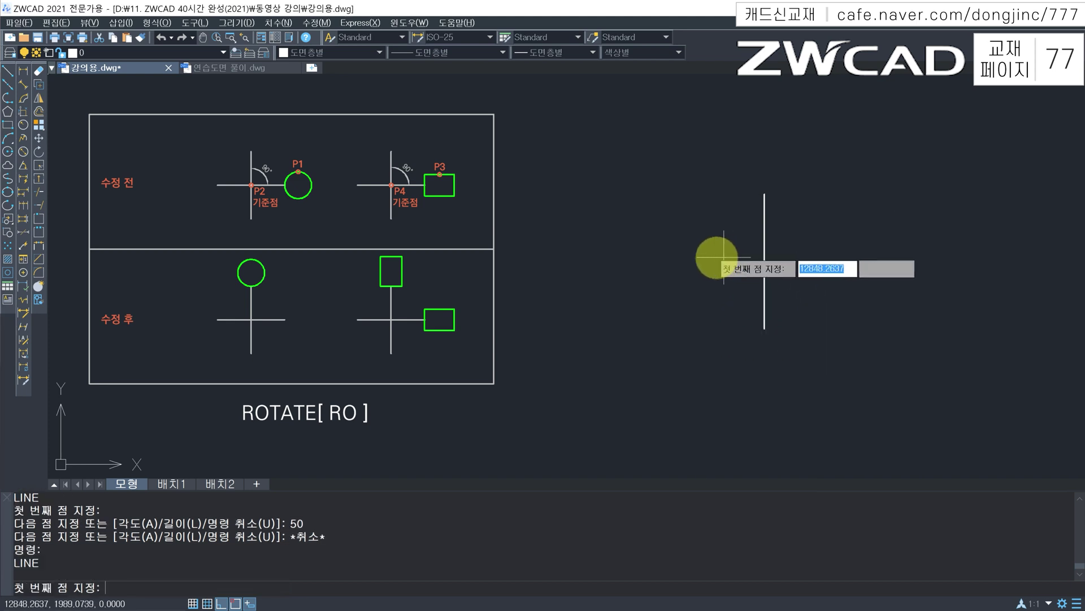
click(764, 260)
text(2)
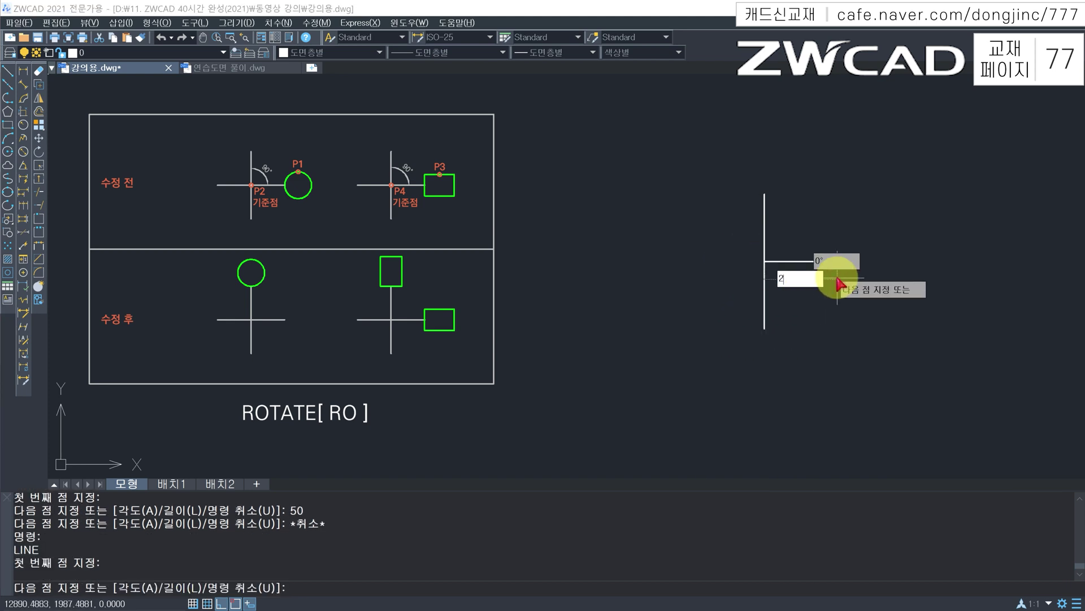
text(5)
key(Return)
key(Escape)
Draw a horizontal line 25 long to the left from the vertical line's midpoint to complete the cross
key(Return)
click(687, 294)
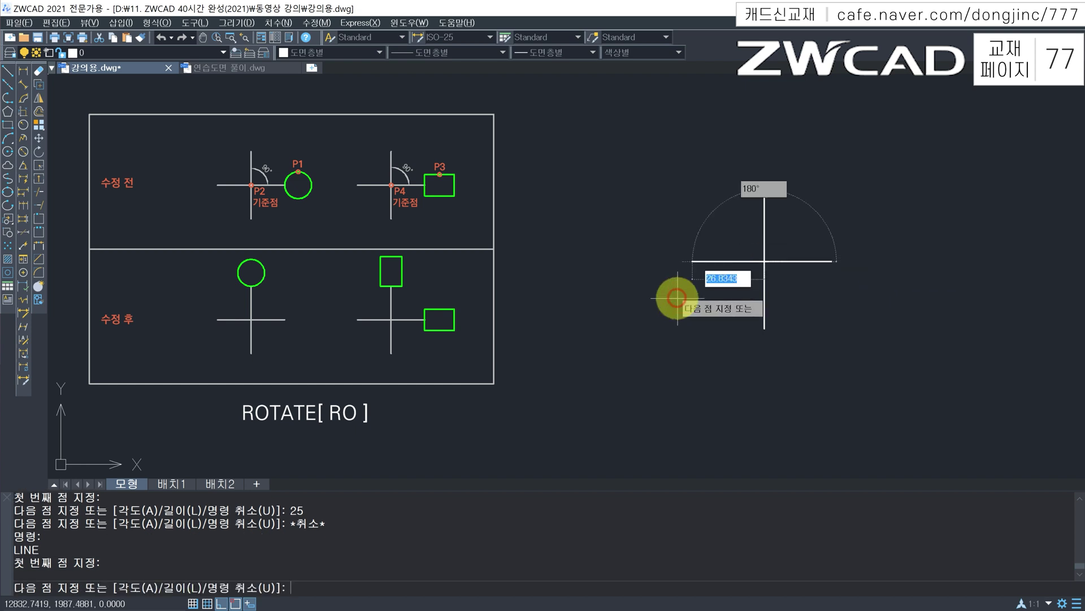
text(25)
key(Return)
key(Escape)
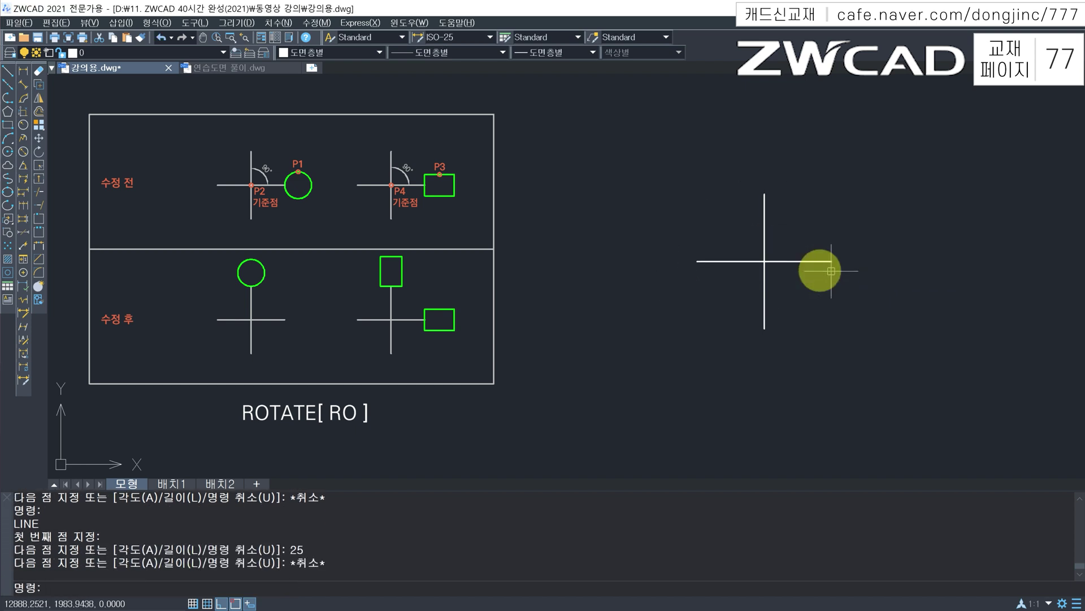
Draw a two-point circle about 15 in diameter, extending outward from the right end of the cross's horizontal line
text(c)
key(Return)
text(2p)
key(Return)
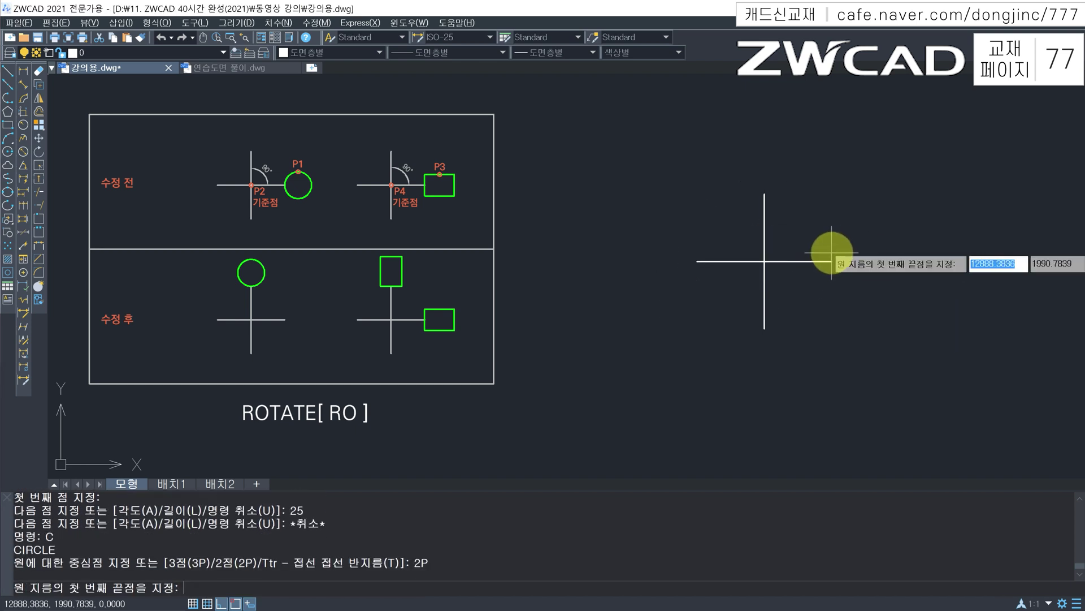
click(832, 258)
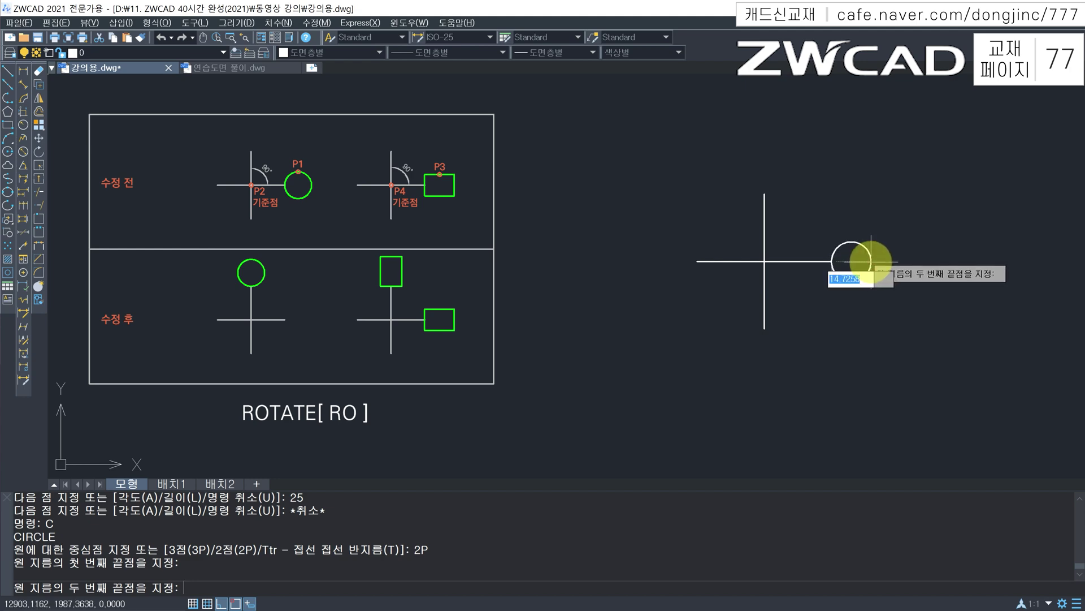
click(871, 261)
key(Escape)
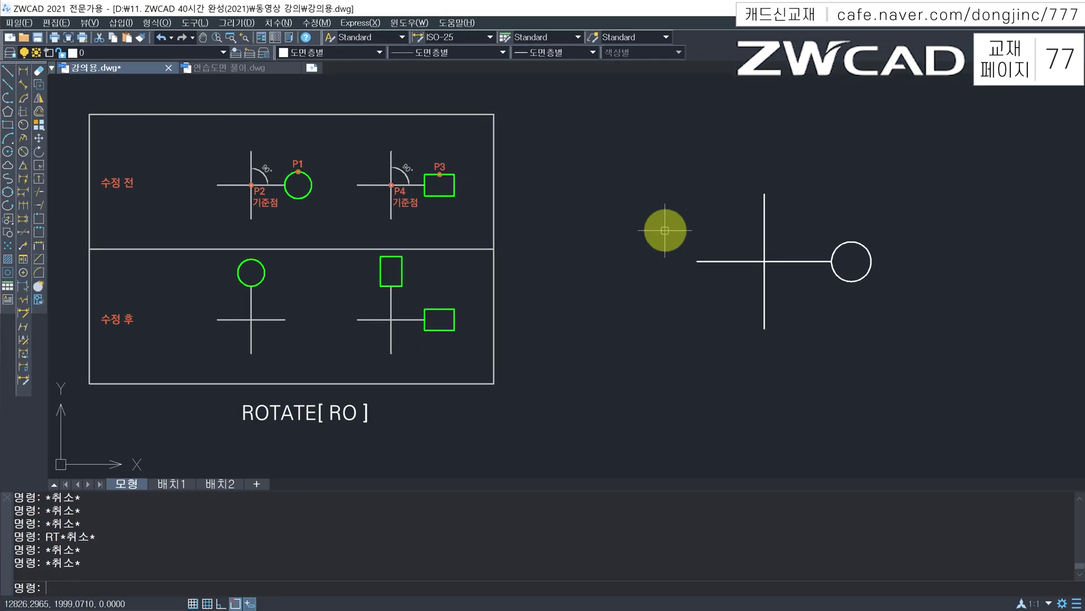
Rotate the circle 90 degrees about the centre of the cross
text(RO)
key(Return)
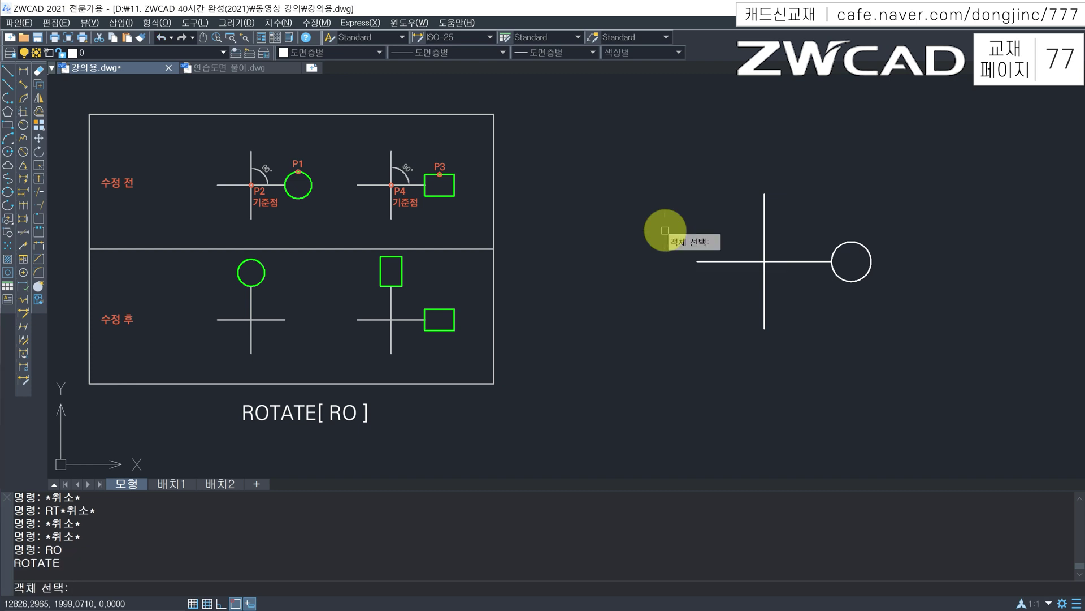
click(853, 241)
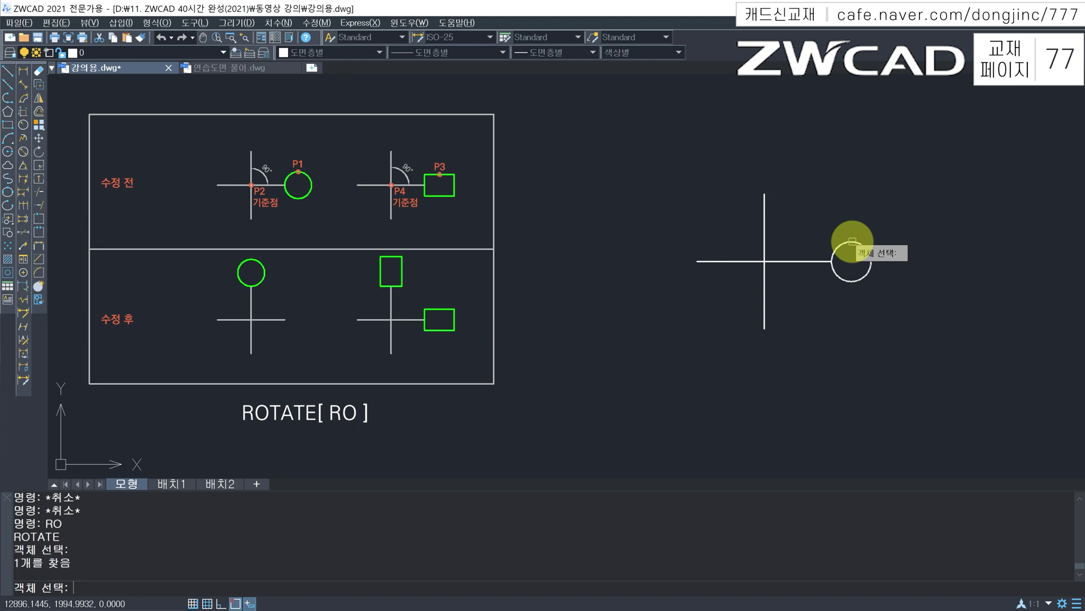
key(Return)
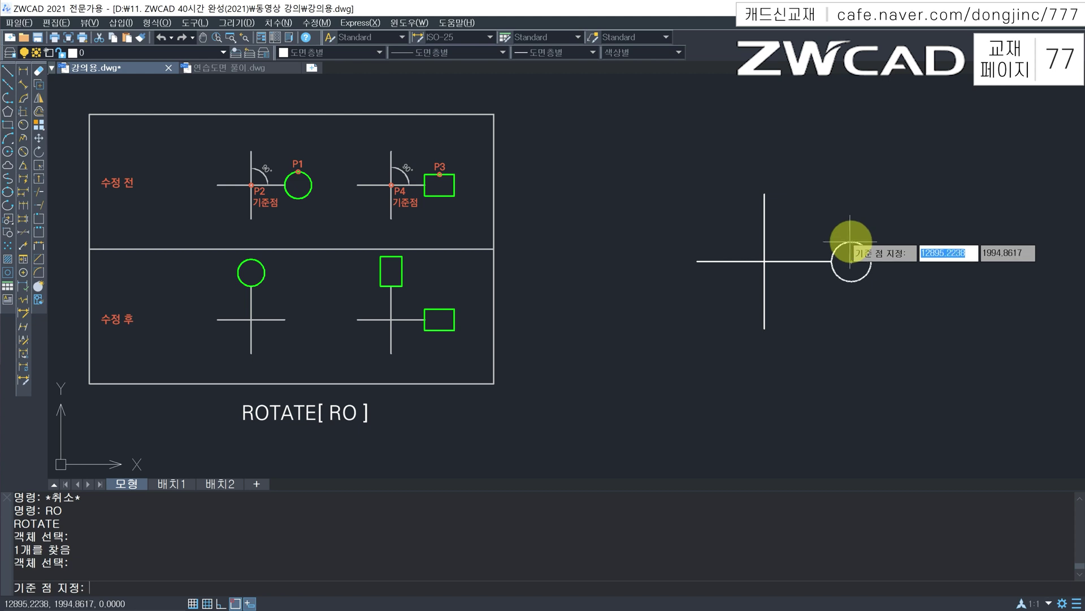
click(764, 261)
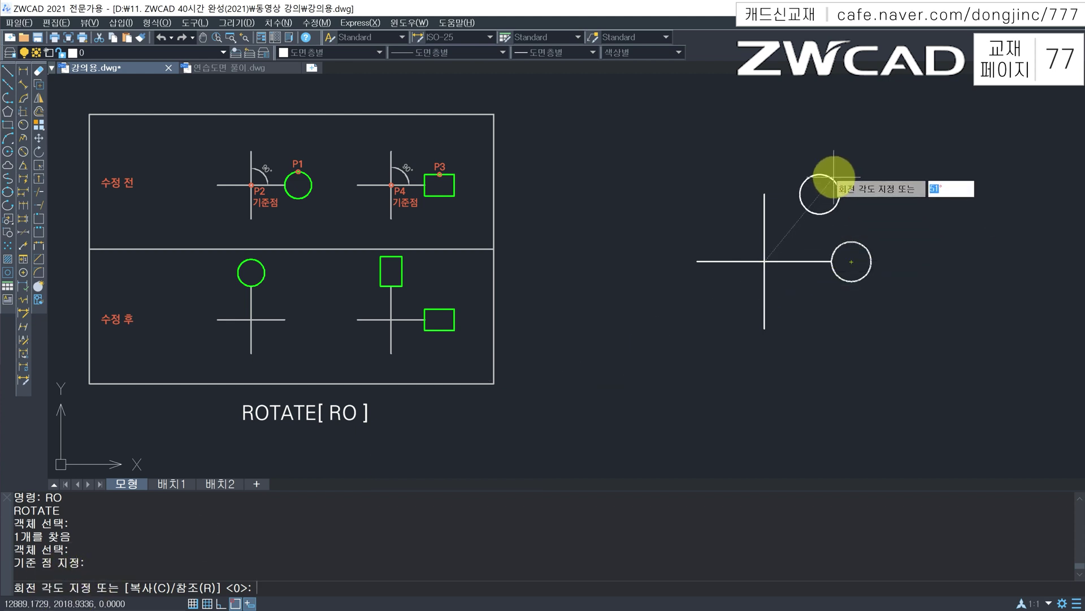
text(90)
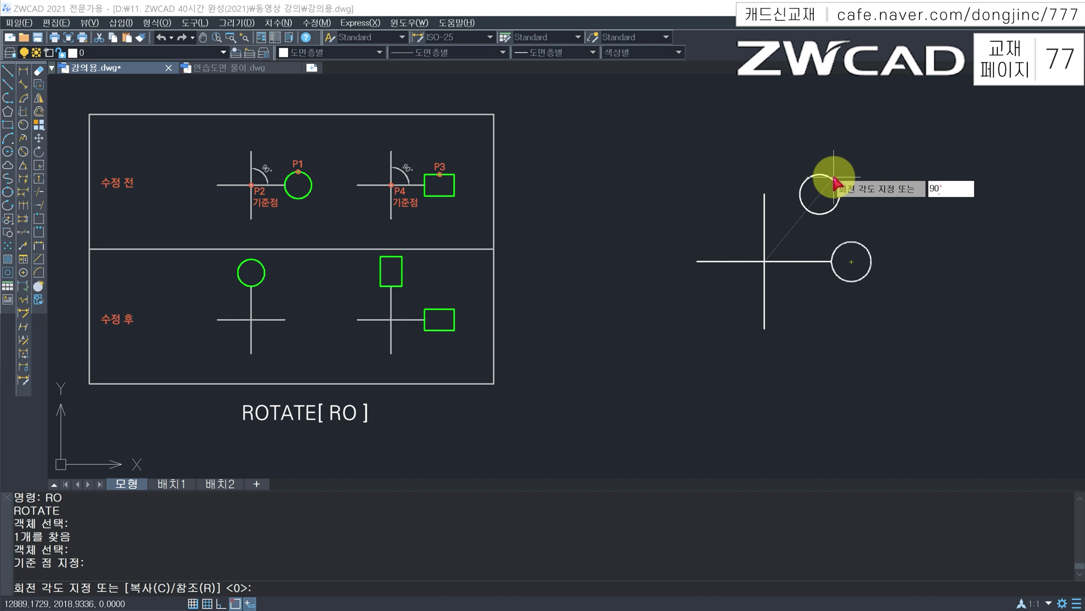
key(Return)
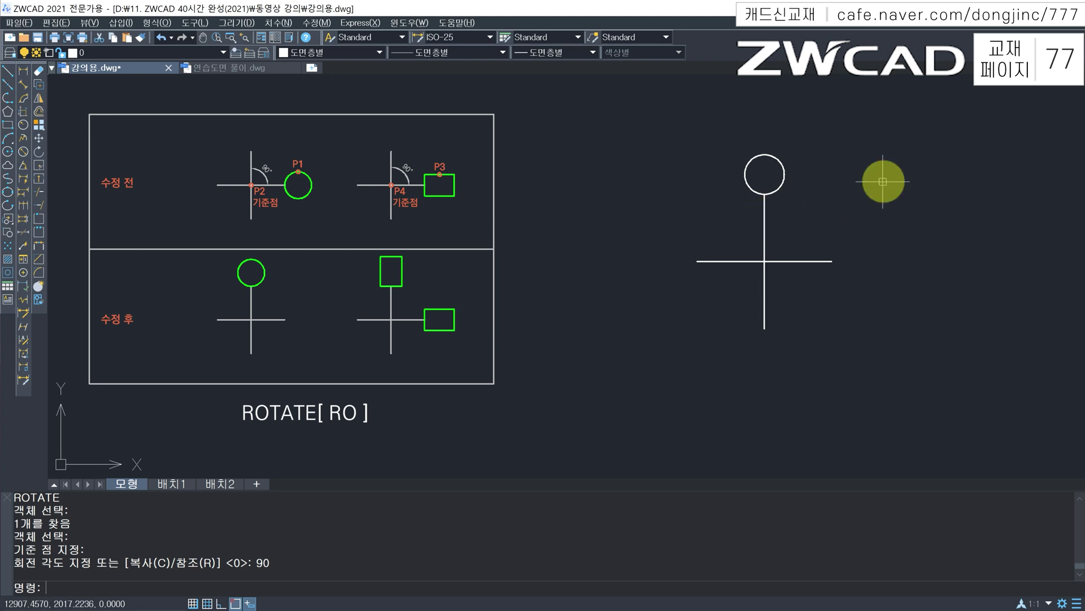
Rotate the circle at the top of the cross by another 90 degrees about the cross's centre
text(RO)
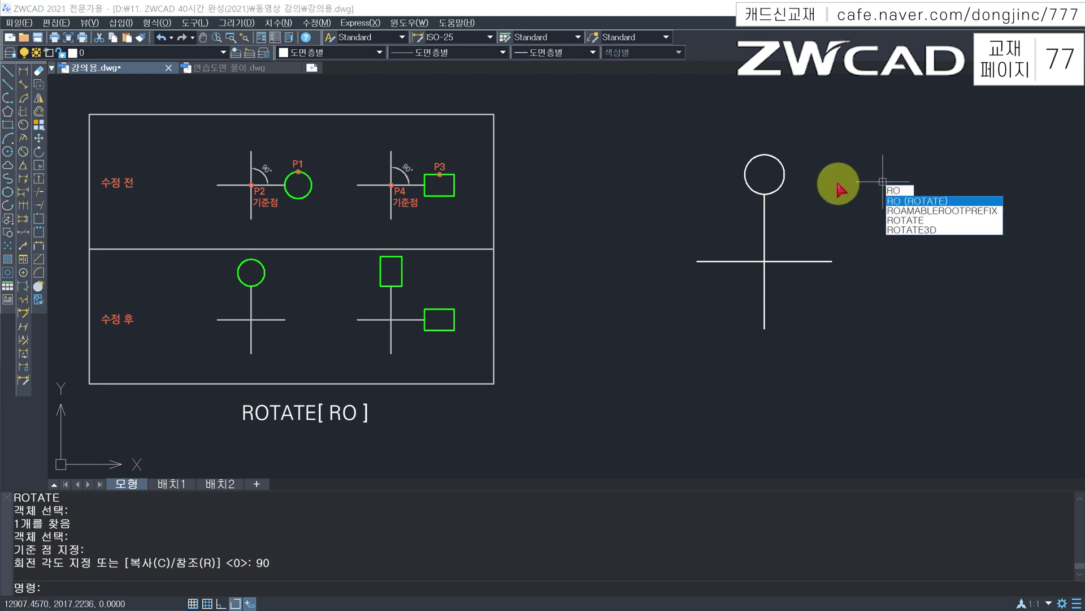
key(Return)
click(821, 146)
click(773, 181)
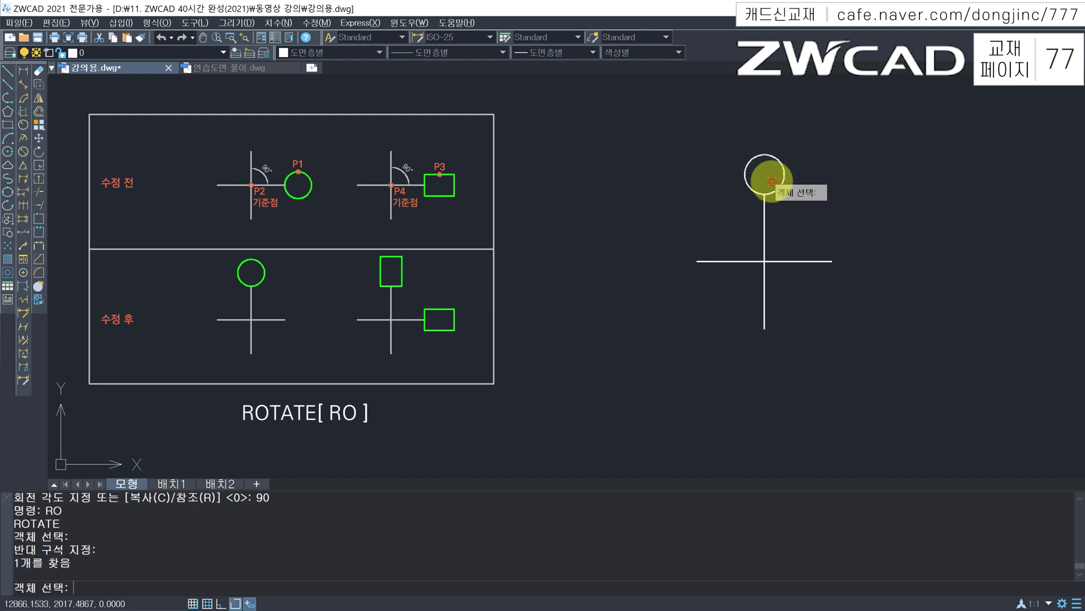
key(Return)
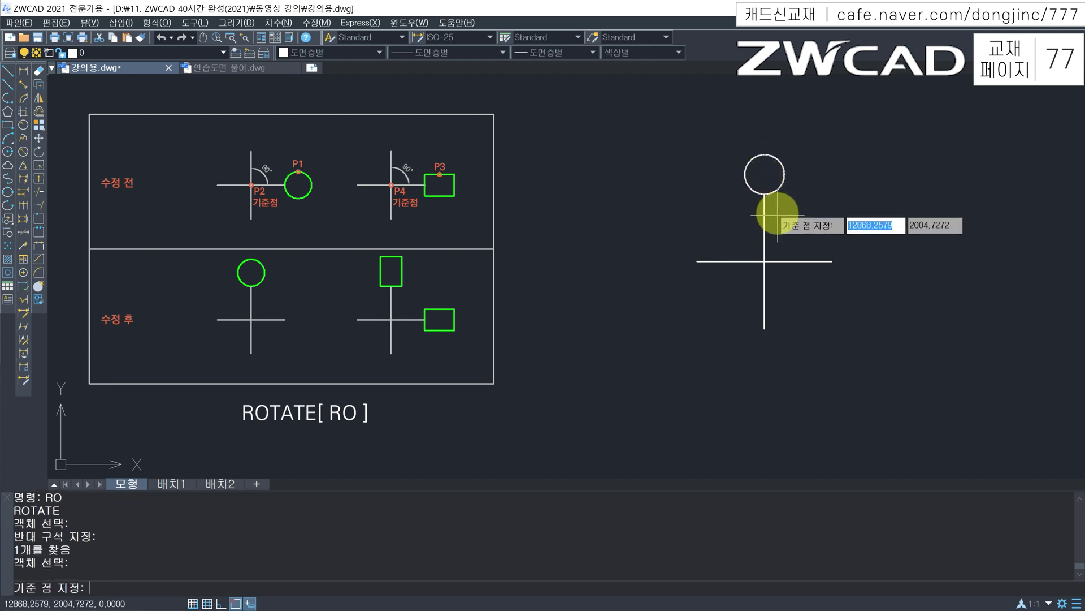
click(765, 261)
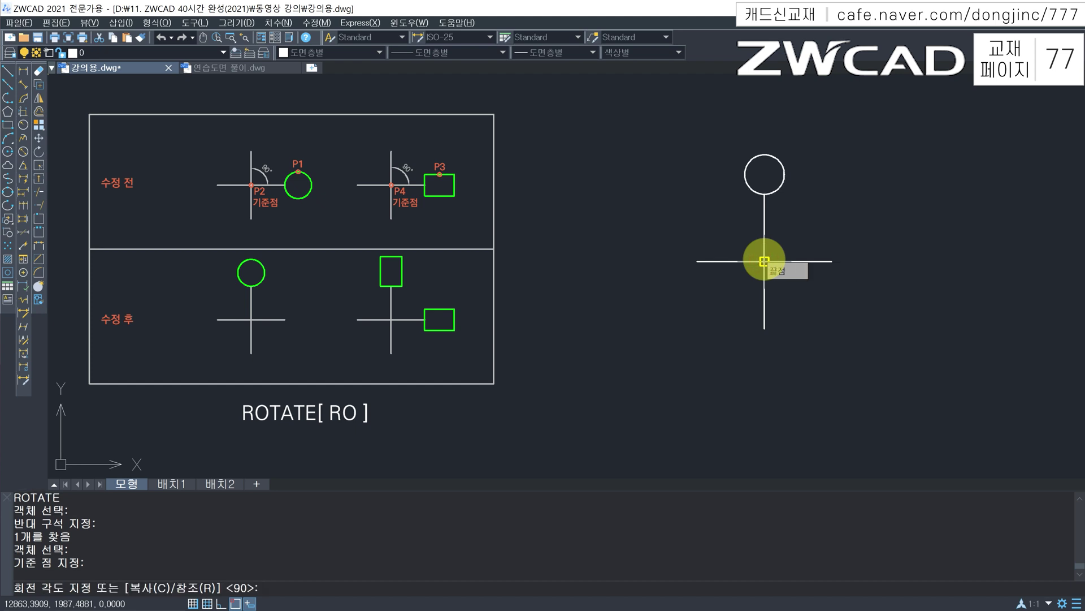
text(90)
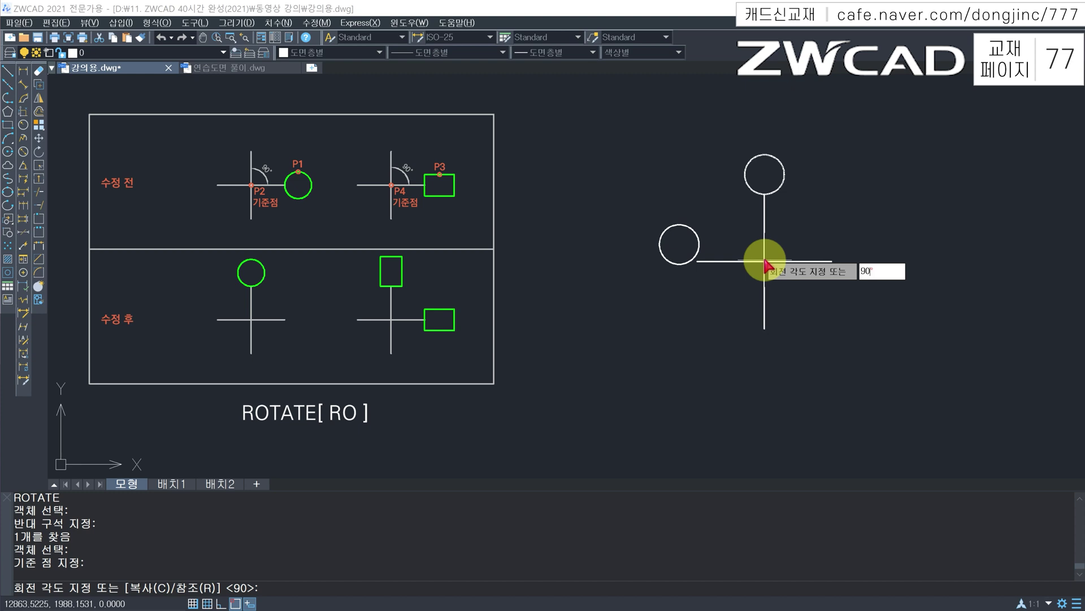
text(0)
key(Return)
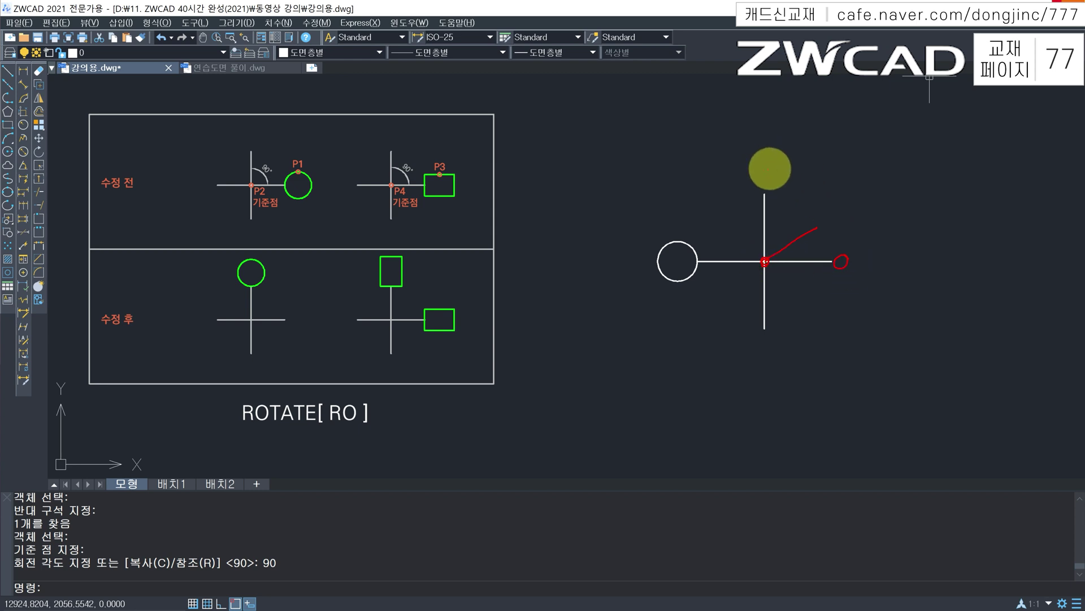
mouse_move(764, 170)
mouse_down()
mouse_move(752, 184)
mouse_move(774, 174)
mouse_up()
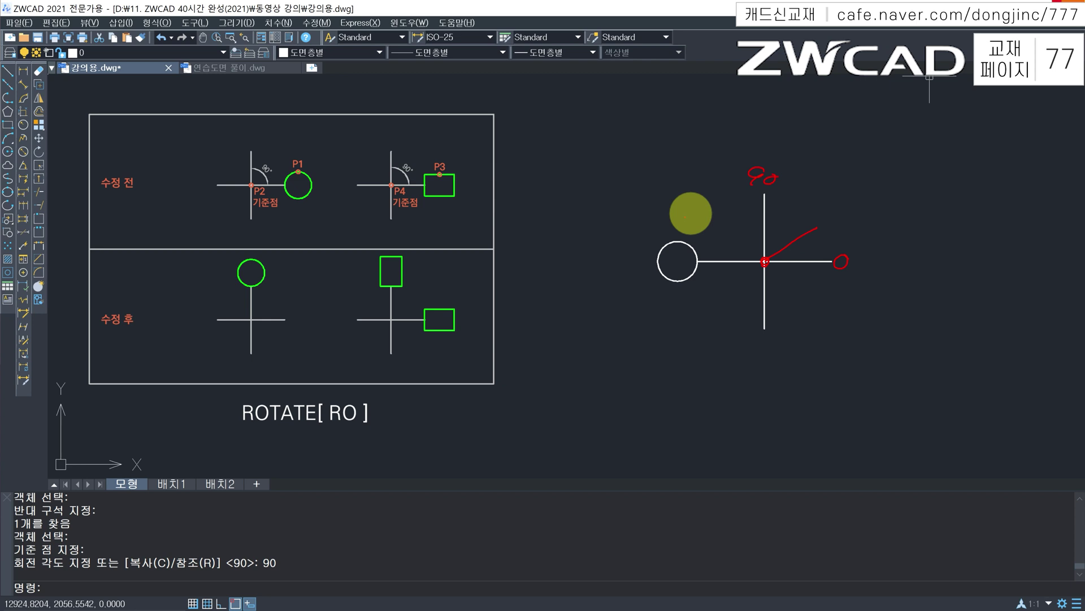
drag(671, 251, 664, 262)
mouse_move(683, 252)
mouse_down()
mouse_move(678, 260)
mouse_move(683, 253)
mouse_up()
mouse_move(689, 254)
mouse_down()
mouse_move(693, 264)
mouse_move(697, 256)
mouse_up()
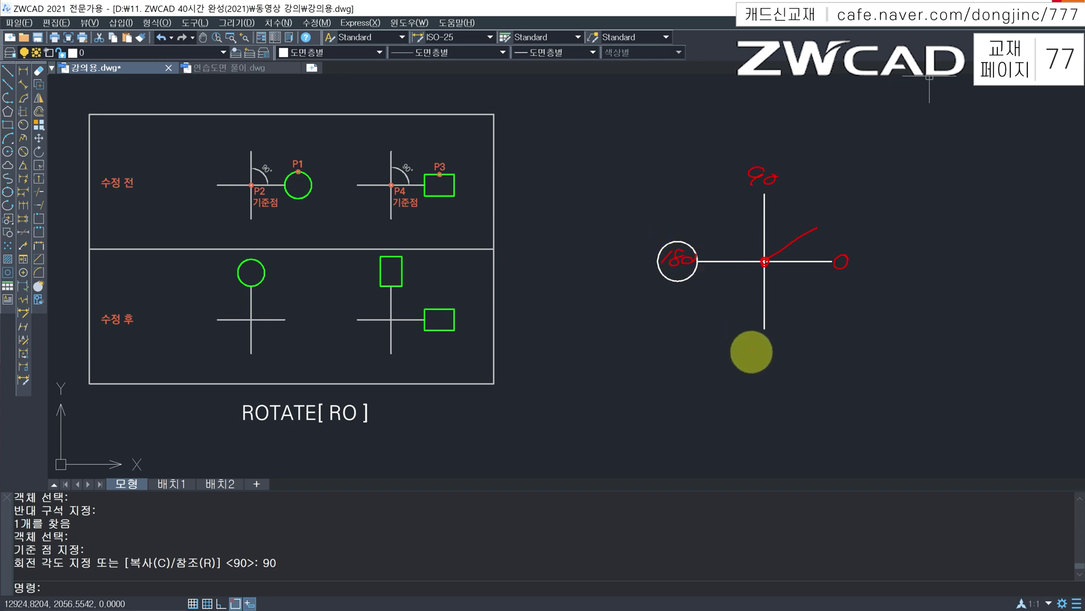
mouse_move(744, 341)
mouse_down()
mouse_move(753, 356)
mouse_move(775, 348)
mouse_up()
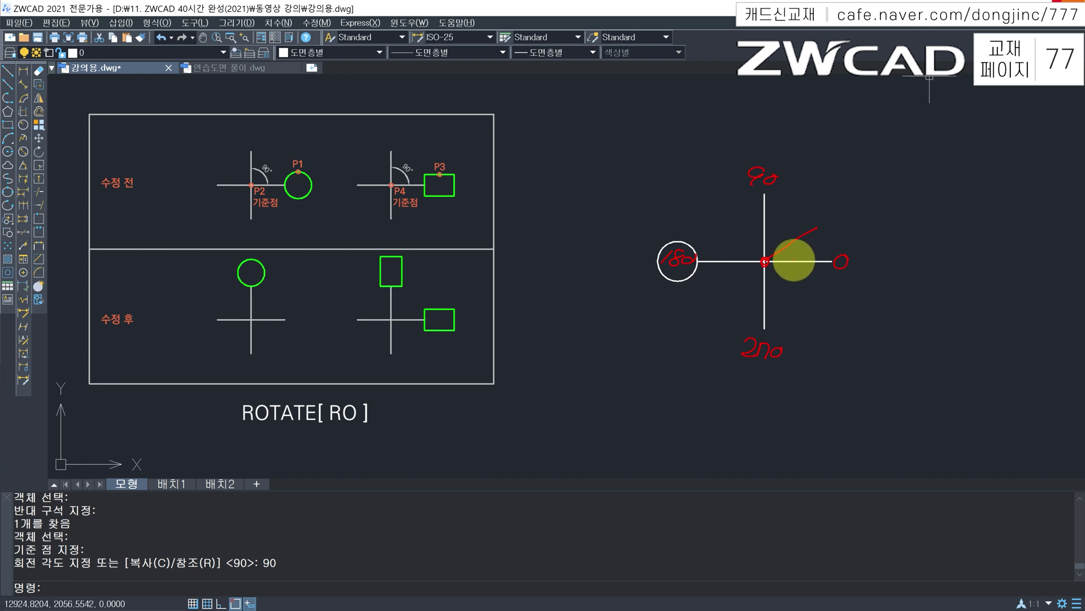
mouse_move(795, 261)
mouse_down()
mouse_move(798, 247)
mouse_move(782, 235)
mouse_move(736, 239)
mouse_move(749, 244)
mouse_up()
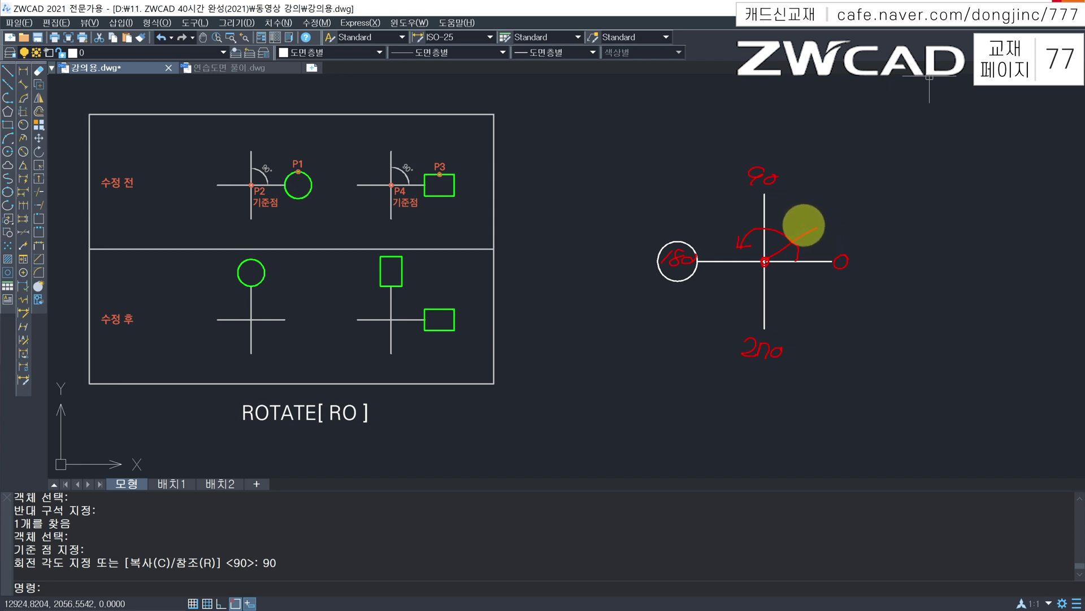
mouse_move(350, 433)
mouse_down()
mouse_move(235, 424)
mouse_move(351, 449)
mouse_move(318, 469)
mouse_up()
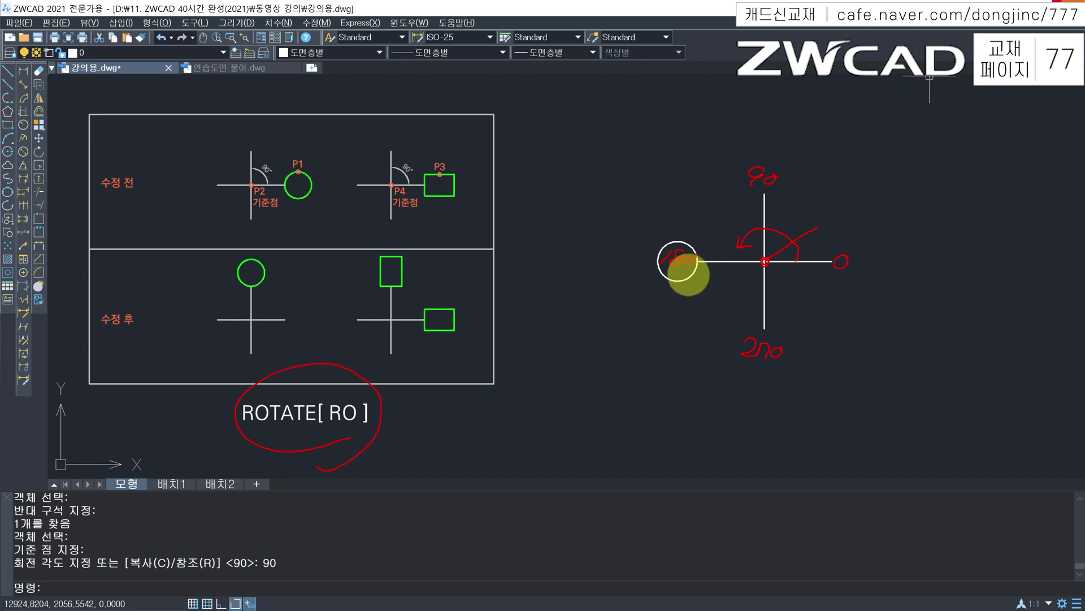
drag(813, 190, 663, 316)
drag(724, 159, 809, 334)
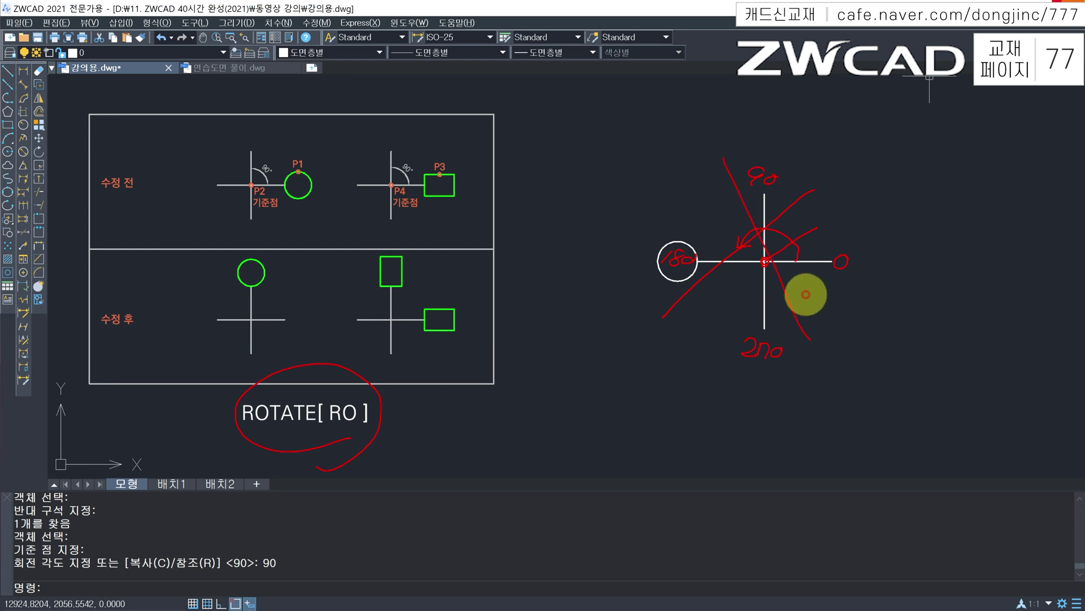
key(Escape)
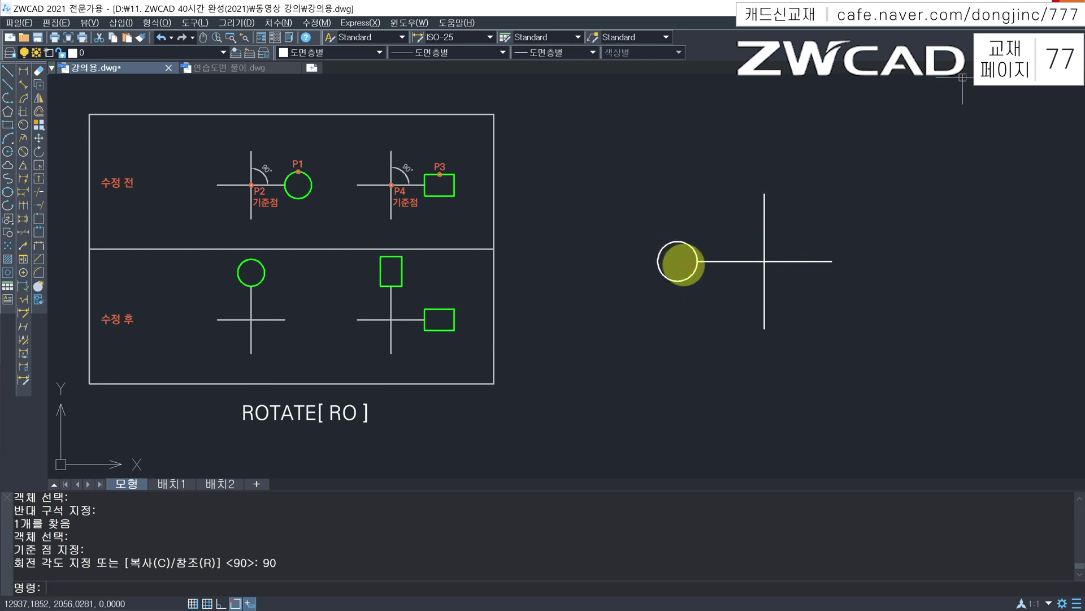
mouse_move(677, 246)
mouse_down()
mouse_move(669, 239)
mouse_move(659, 279)
mouse_move(701, 259)
mouse_move(682, 244)
mouse_up()
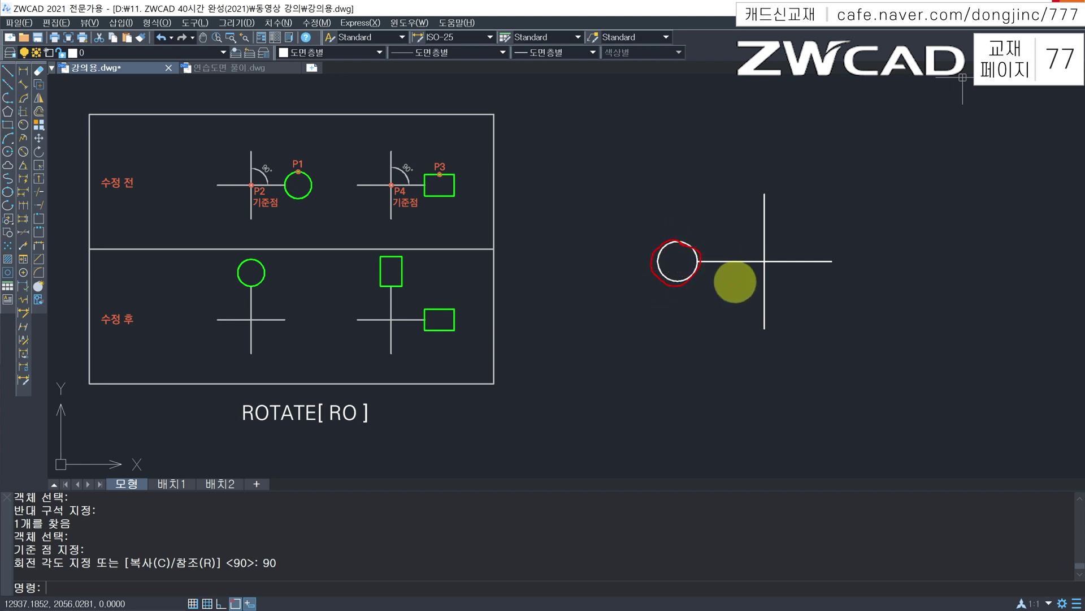
mouse_move(776, 335)
mouse_down()
mouse_move(748, 327)
mouse_move(744, 370)
mouse_move(795, 346)
mouse_move(775, 329)
mouse_up()
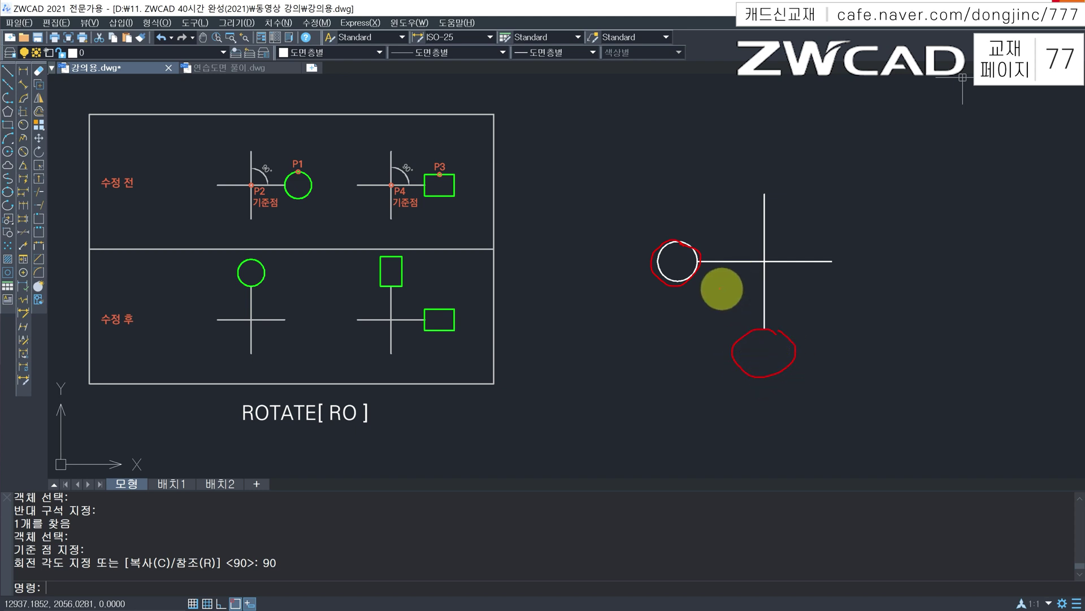
mouse_move(700, 290)
mouse_down()
mouse_move(710, 311)
mouse_move(731, 307)
mouse_move(736, 320)
mouse_move(667, 353)
mouse_move(706, 356)
mouse_move(705, 340)
mouse_up()
mouse_move(680, 242)
mouse_down()
mouse_move(659, 235)
mouse_move(654, 272)
mouse_move(698, 256)
mouse_up()
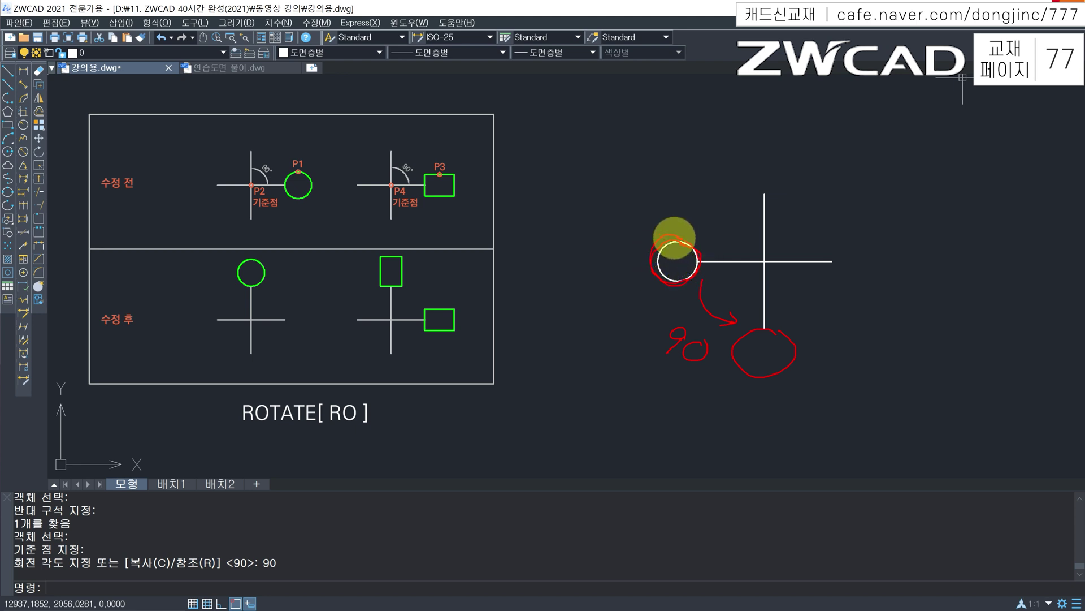
drag(593, 245, 621, 239)
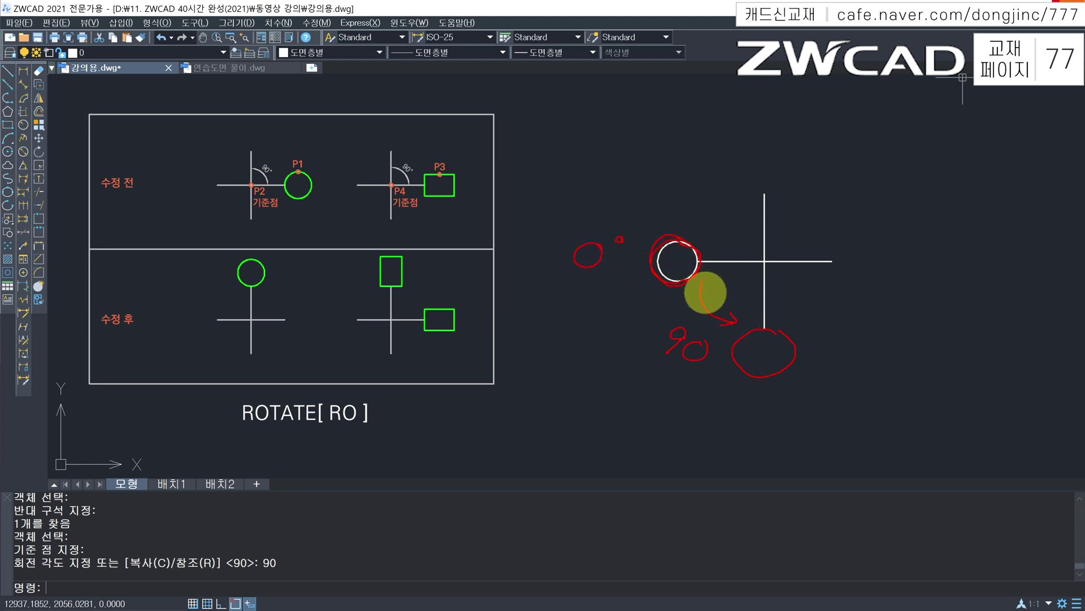
mouse_move(700, 284)
mouse_down()
mouse_move(734, 320)
mouse_move(713, 325)
mouse_move(780, 371)
mouse_move(752, 330)
mouse_up()
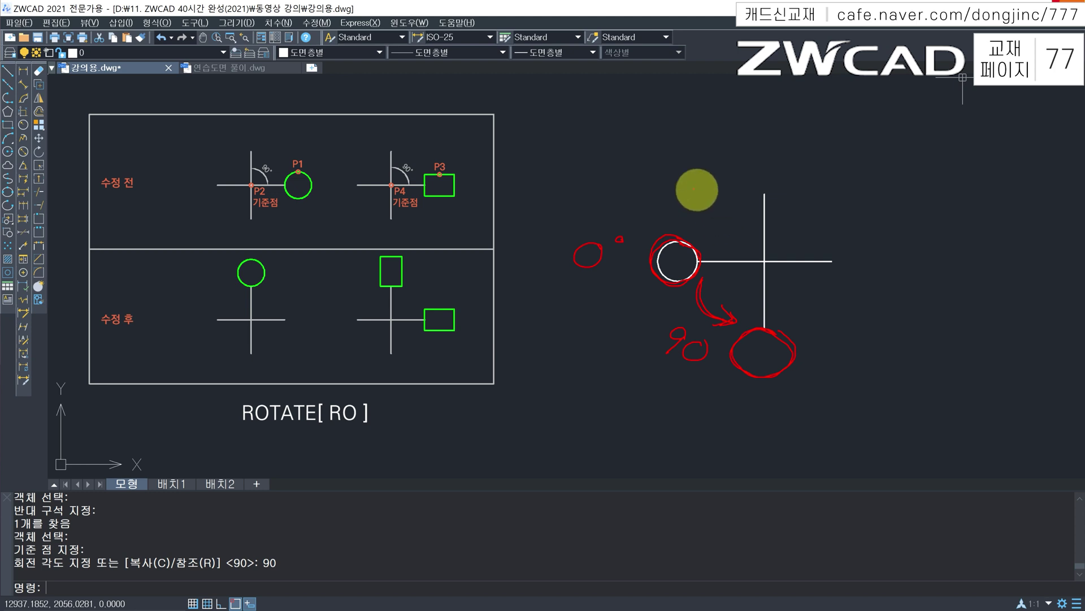
mouse_move(624, 172)
mouse_down()
mouse_move(671, 162)
mouse_move(662, 191)
mouse_move(687, 171)
mouse_up()
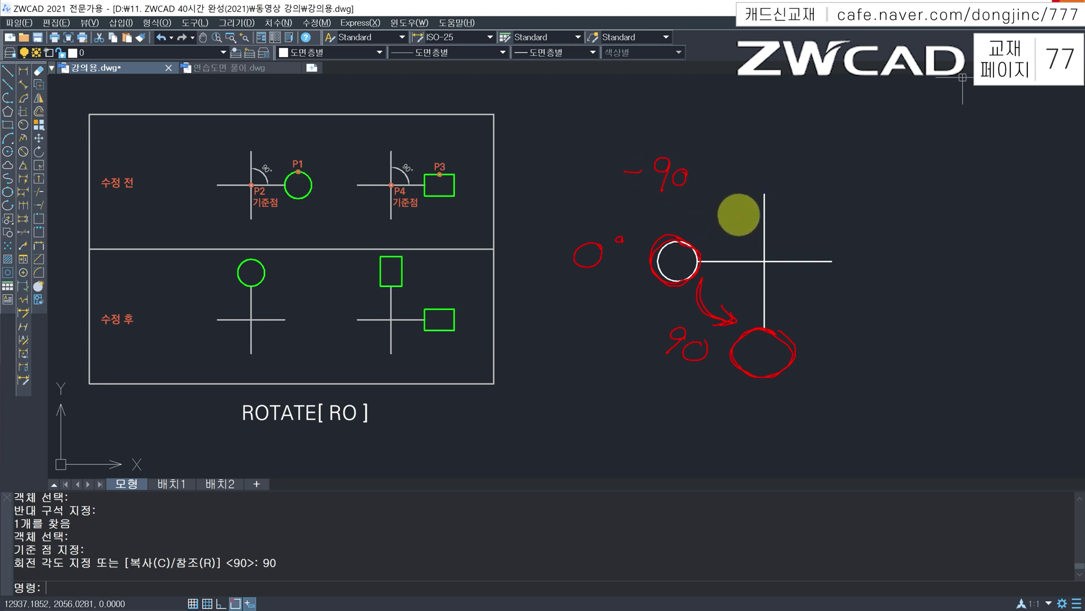
mouse_move(737, 253)
mouse_down()
mouse_move(742, 238)
mouse_move(788, 231)
mouse_move(784, 242)
mouse_up()
mouse_move(781, 154)
mouse_down()
mouse_move(763, 194)
mouse_move(780, 170)
mouse_move(761, 151)
mouse_up()
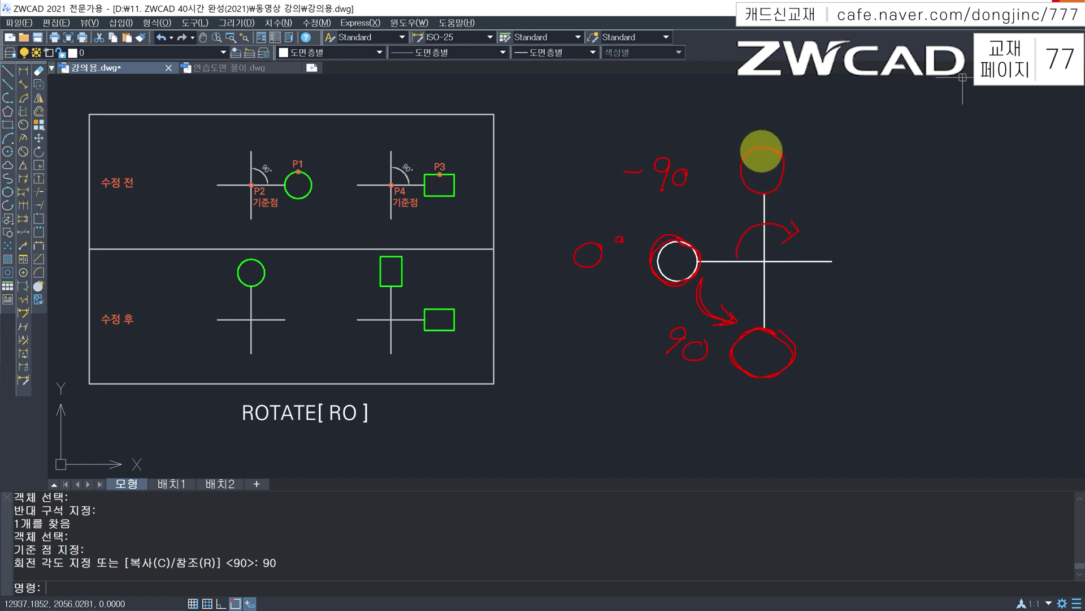
key(Escape)
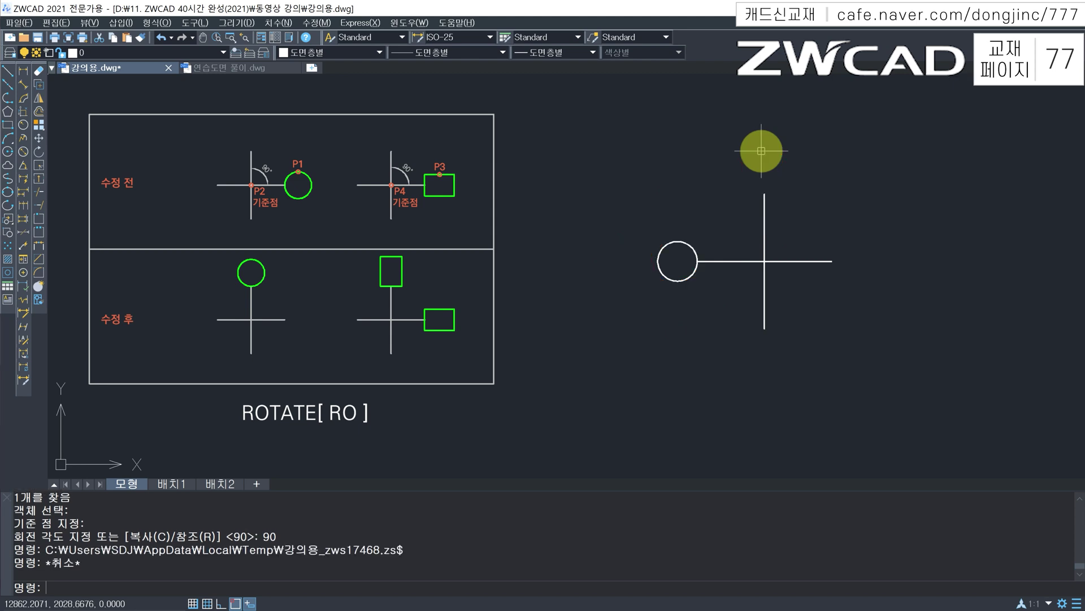
Rotate the circle at the left end of the cross by -90 degrees about the cross's centre
text(RO)
key(Return)
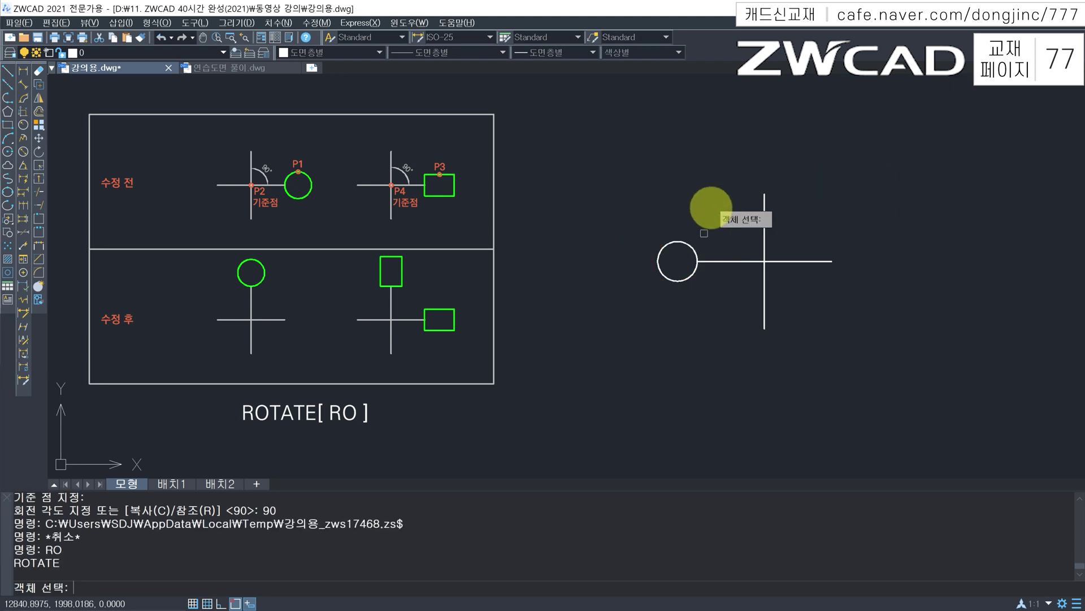
click(689, 224)
click(661, 255)
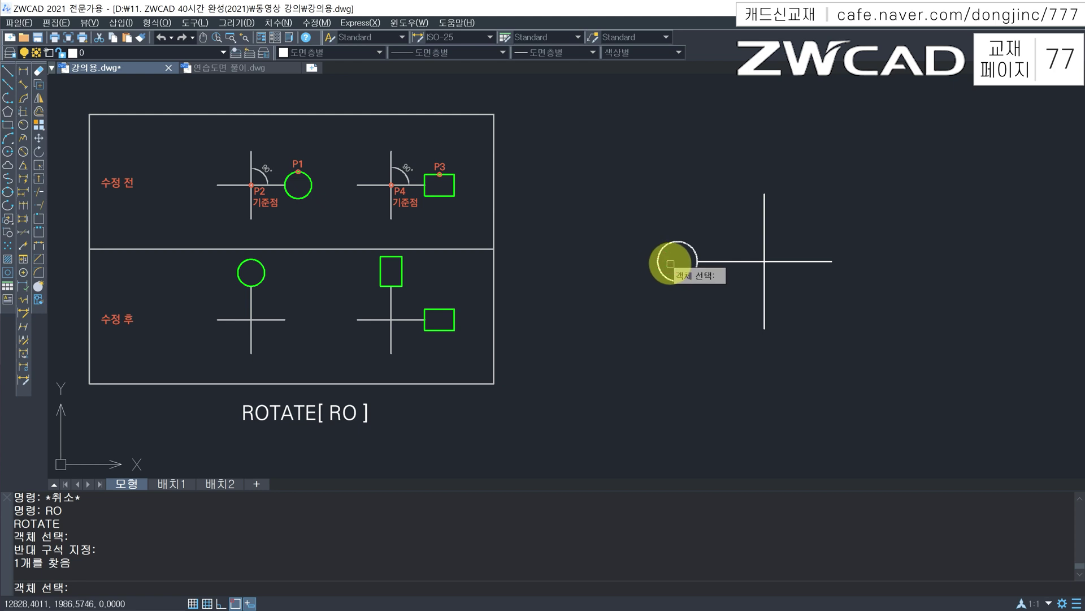
key(Return)
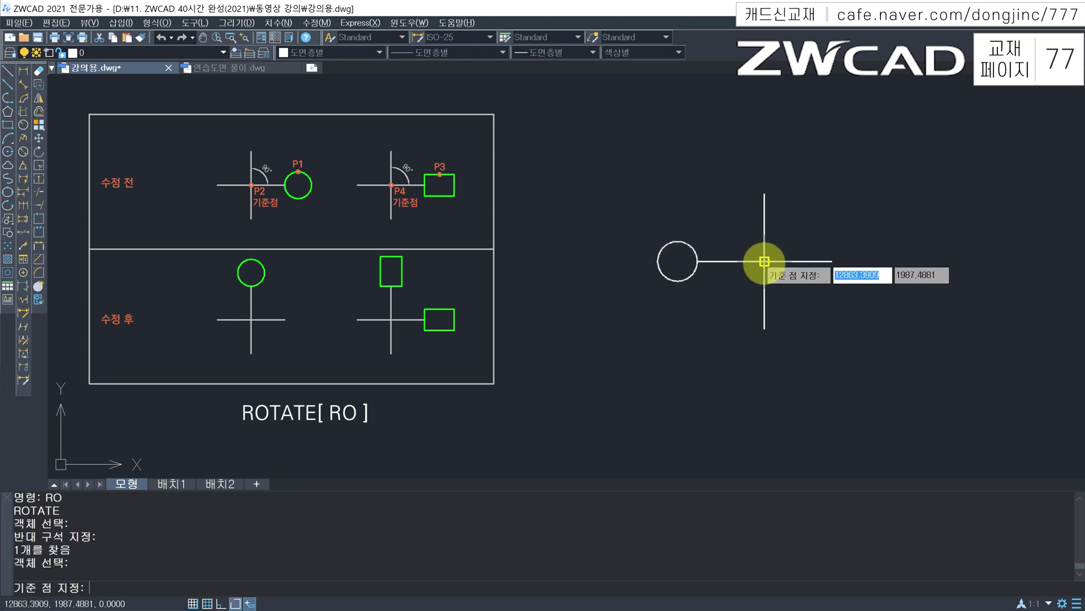
click(764, 261)
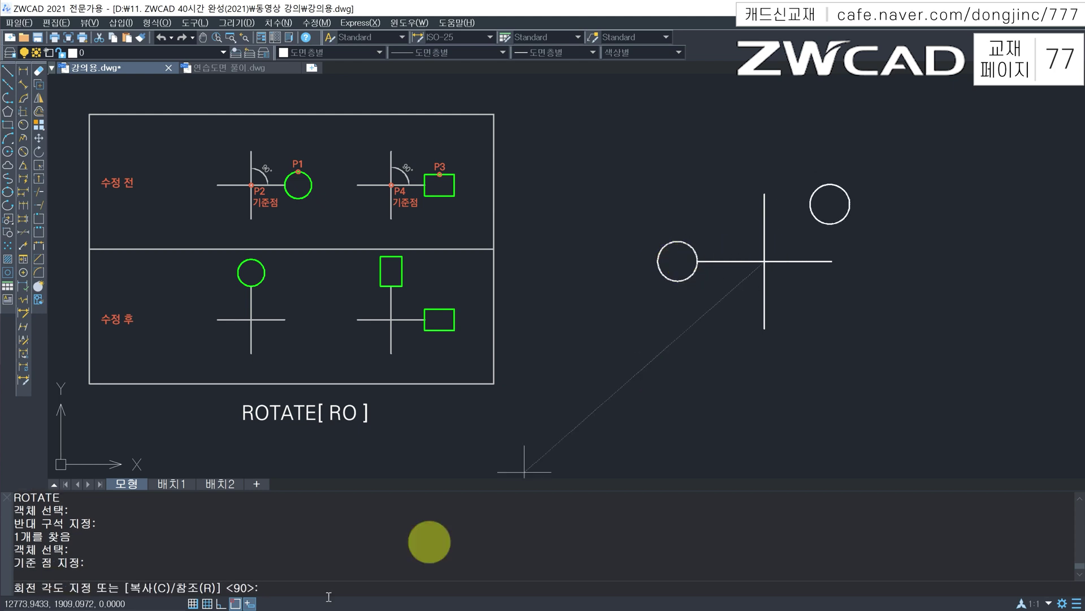
click(290, 581)
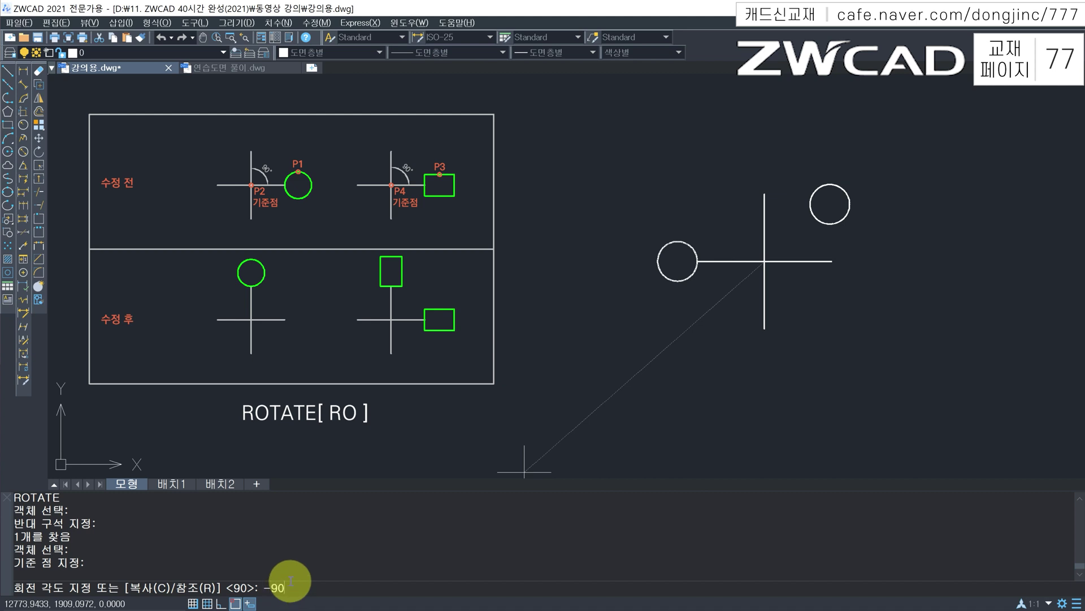
key(Return)
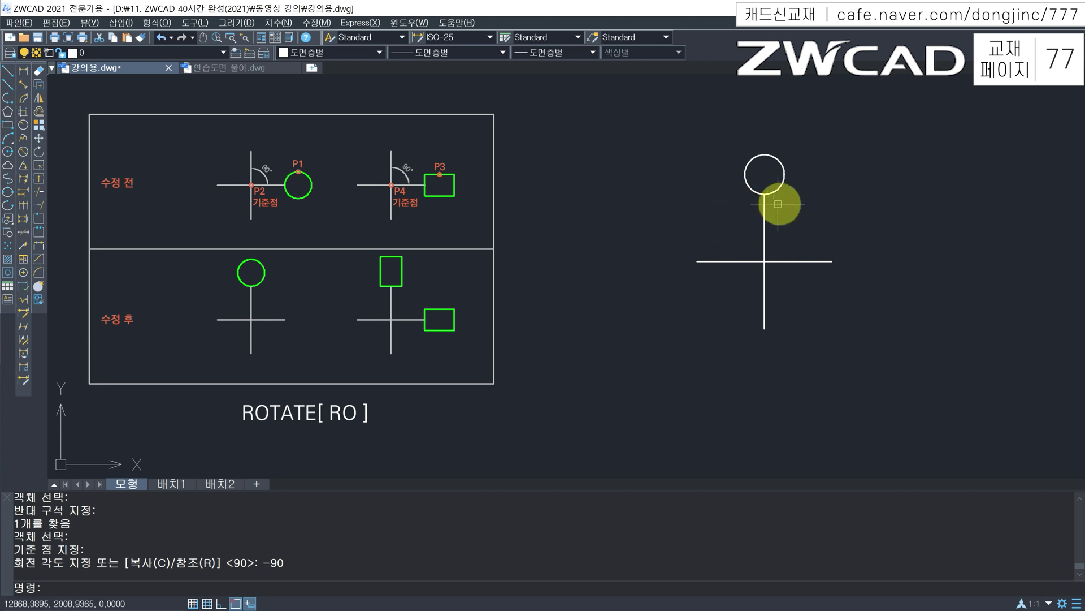
Erase the circle above the cross
key(Escape)
click(837, 165)
click(766, 170)
text(E)
key(Return)
key(Escape)
key(Escape)
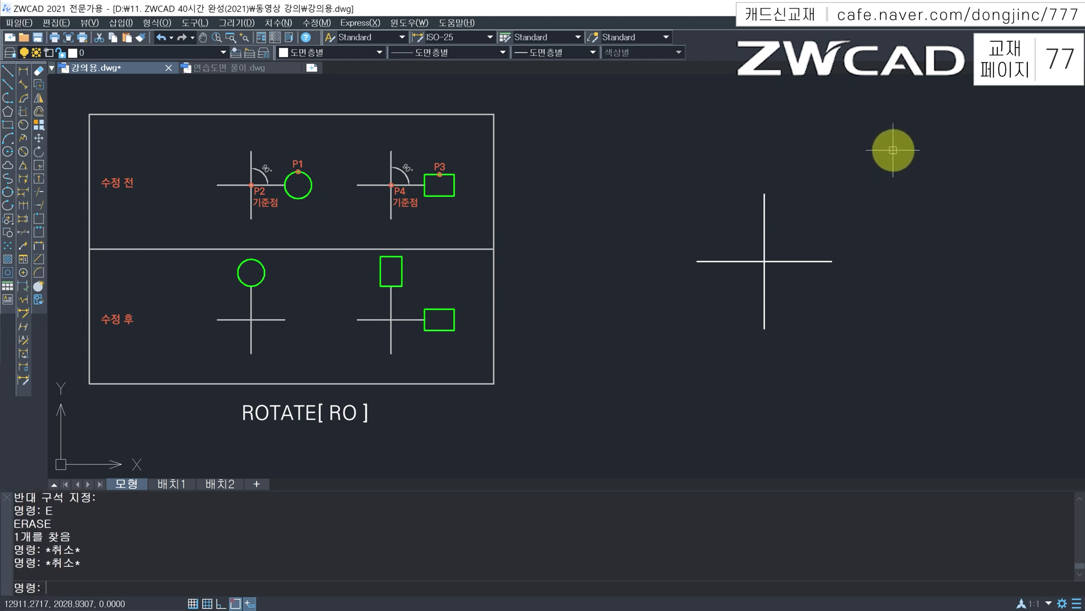
Draw a small horizontal rectangle extending outward from the right end of the cross's horizontal line
text(REC)
key(Return)
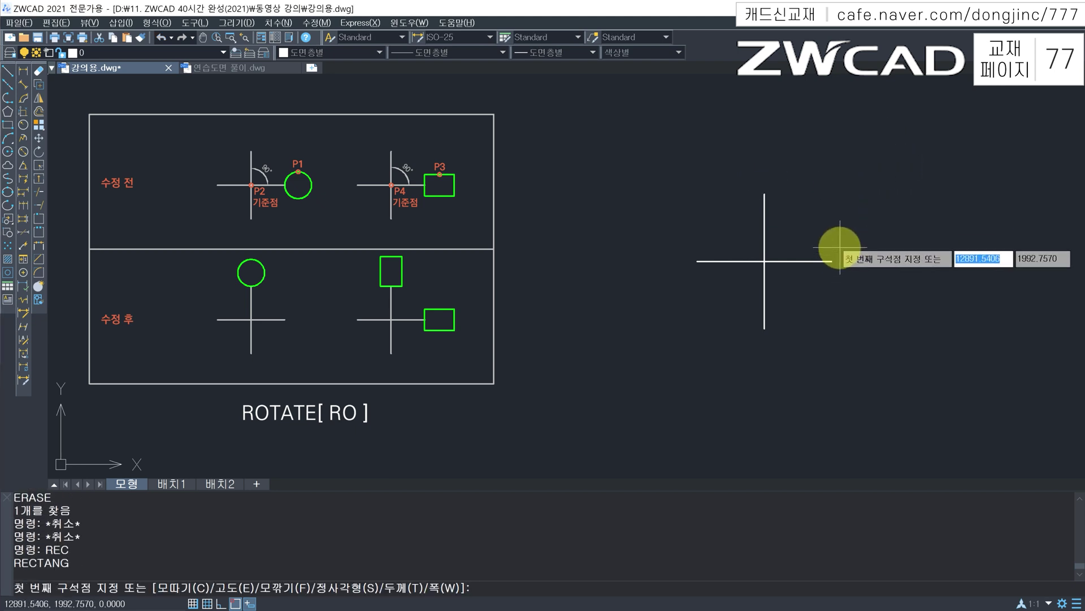
click(832, 245)
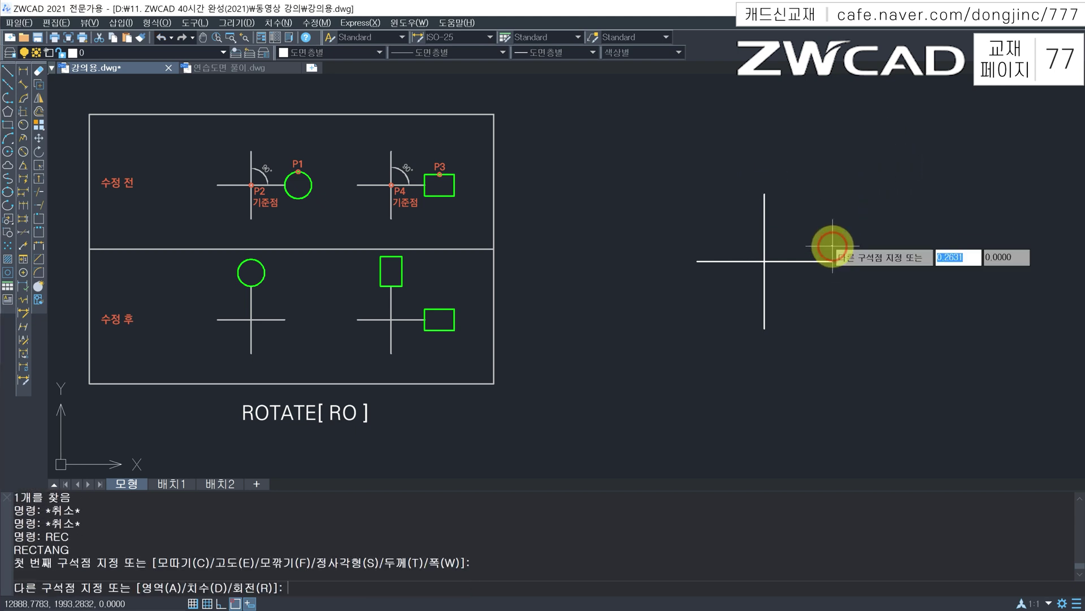
click(892, 277)
key(Escape)
key(Escape)
key(Escape)
Rotate the rectangle about the cross's centre with ortho mode on, so that it stands directly below the vertical line
text(RO)
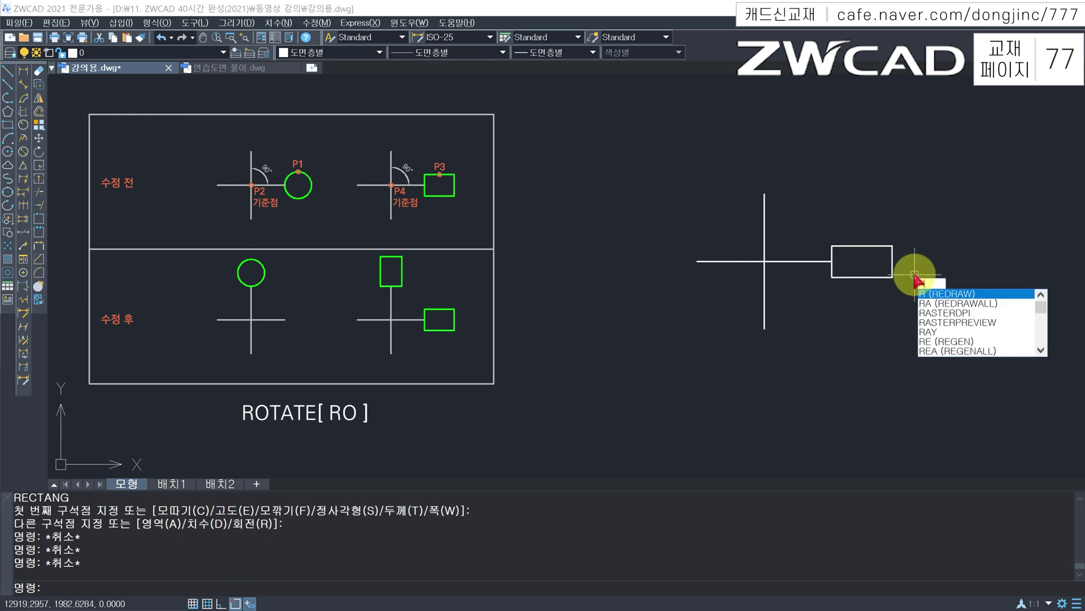
key(Return)
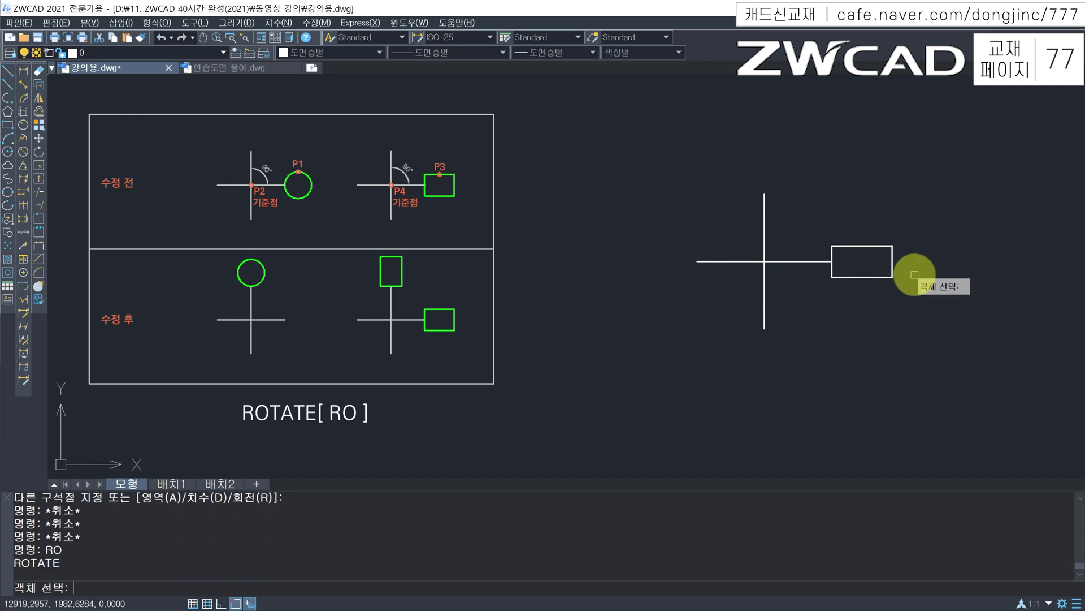
click(918, 223)
click(863, 321)
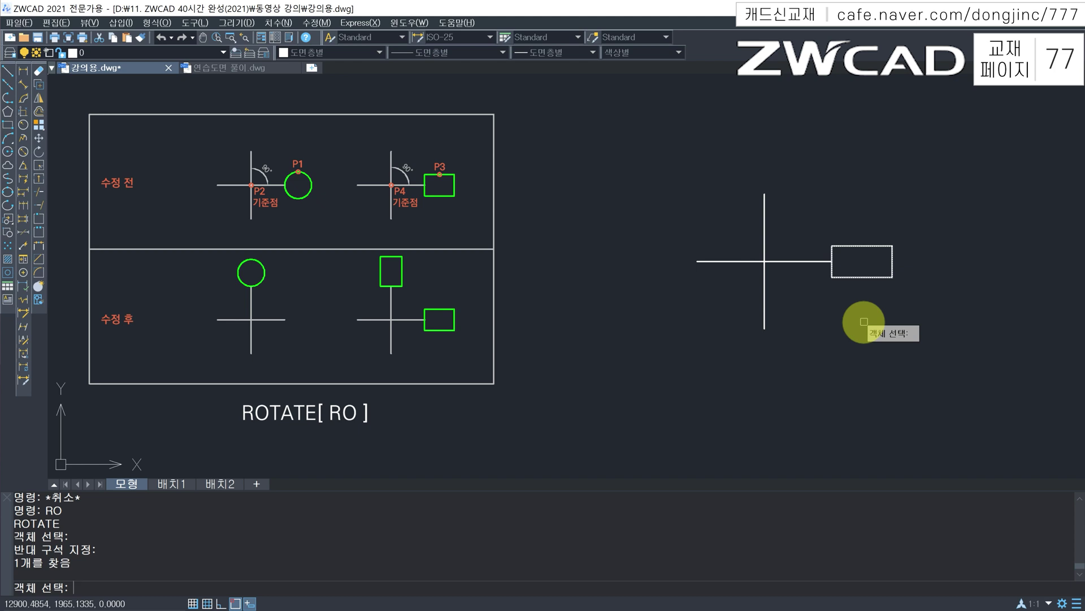
key(Return)
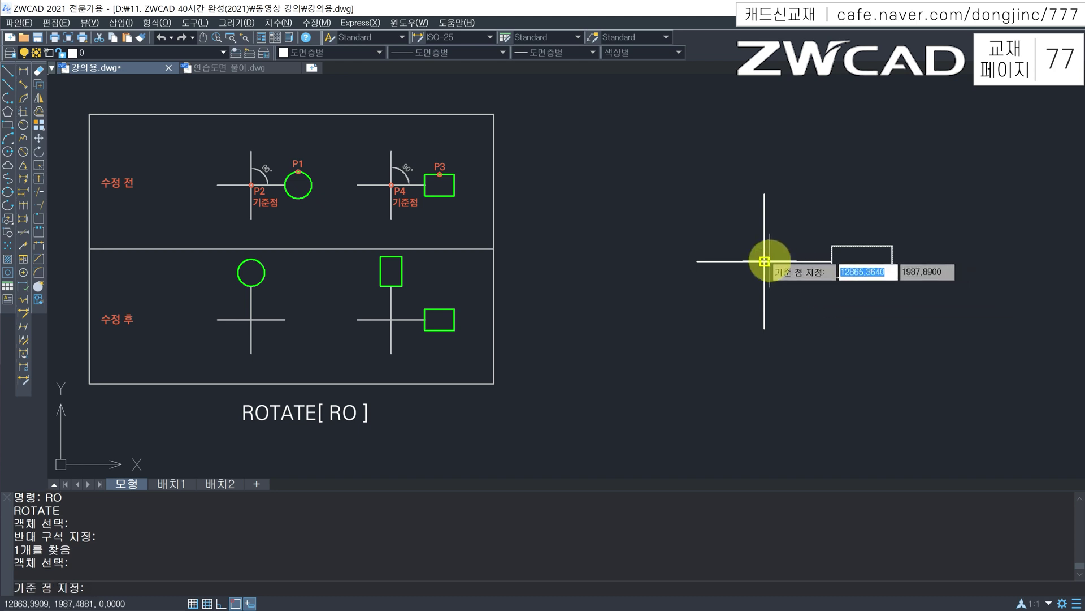
click(764, 261)
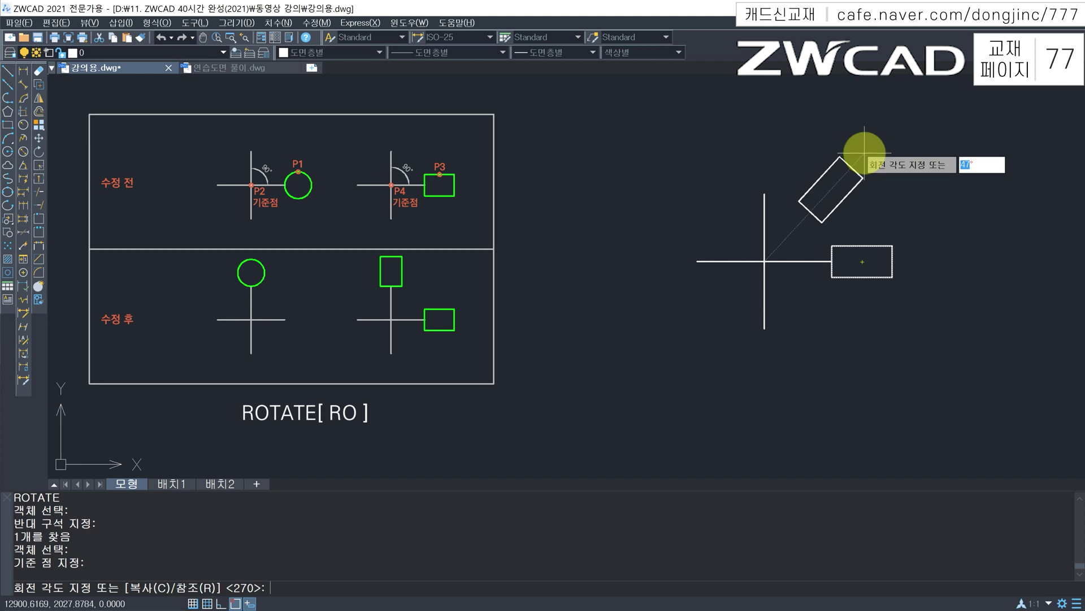
key(F8)
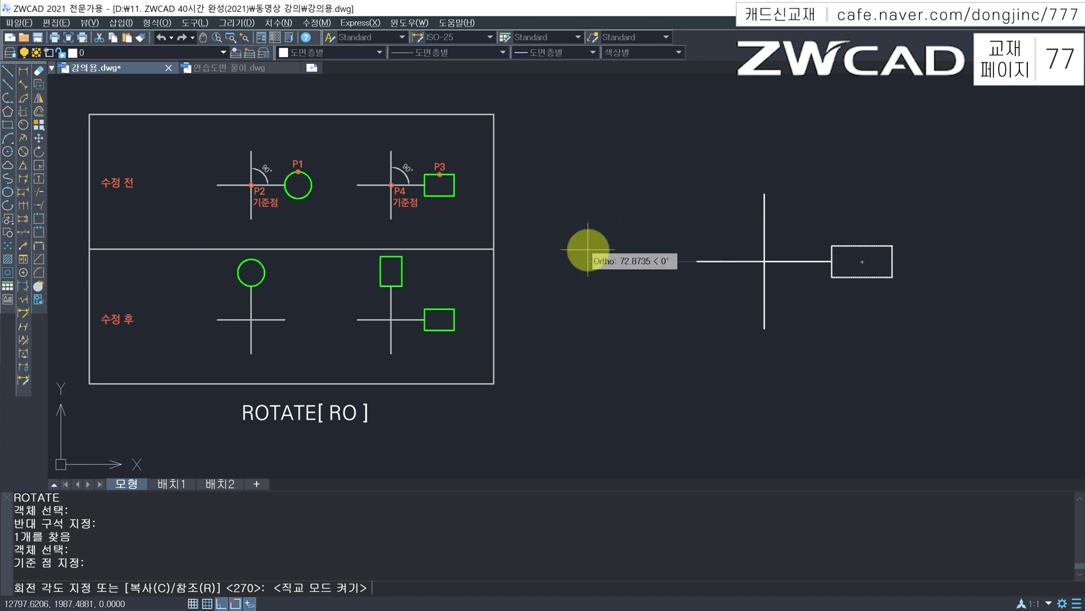
click(796, 416)
Rotate the rectangle 180 degrees about the cross's centre in ortho mode, placing it above the vertical line
text(RO)
key(Return)
click(812, 408)
click(730, 308)
key(Return)
click(764, 261)
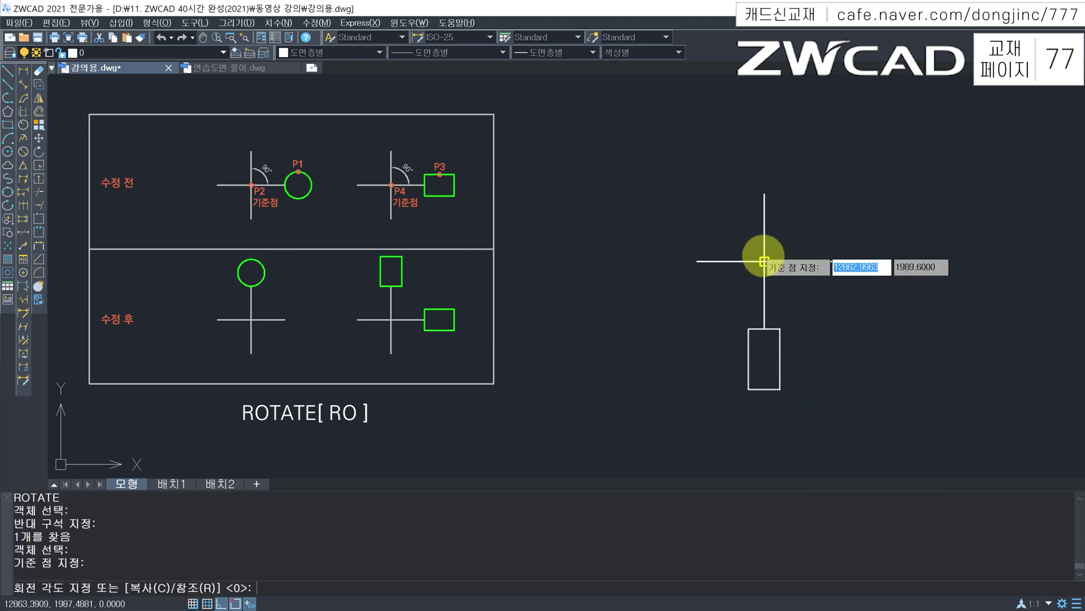
click(592, 295)
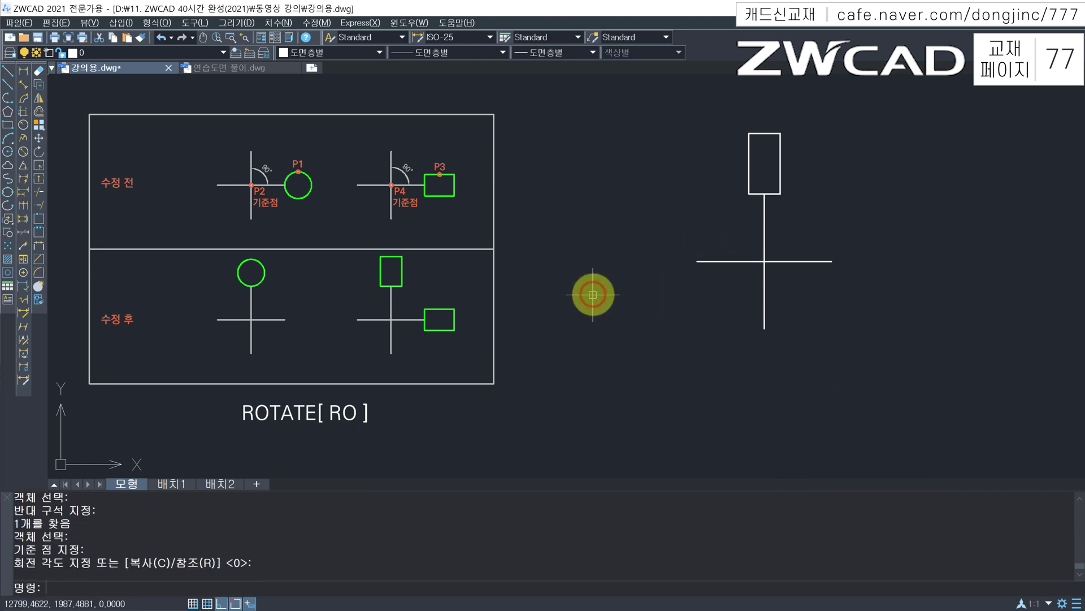
Rotate a copy of the rectangle above the vertical line about the cross's centre, using the Copy option with the ortho direction pointing left
text(RO)
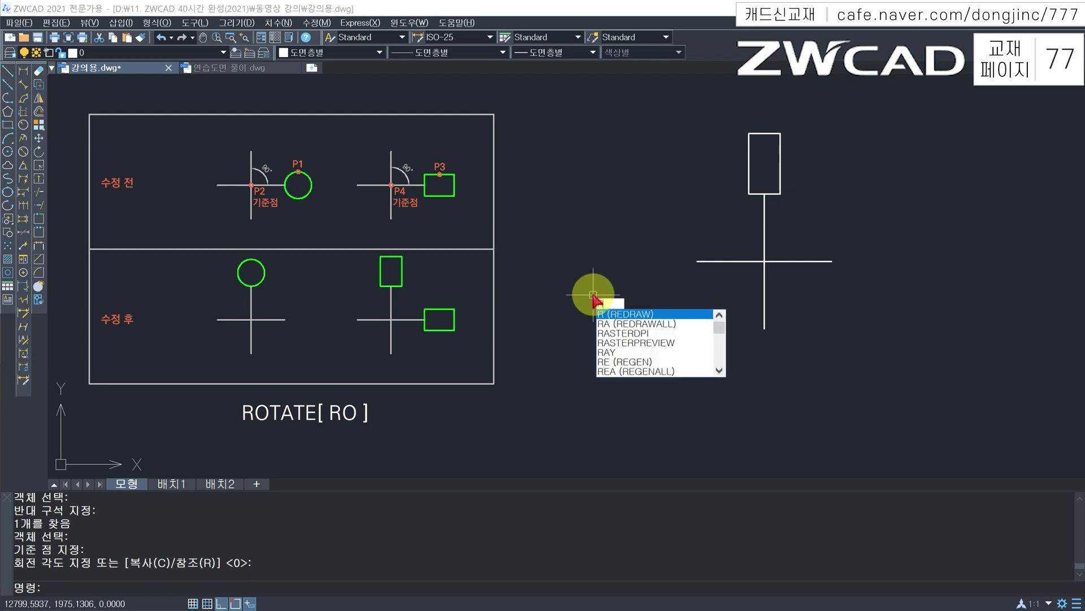
key(Return)
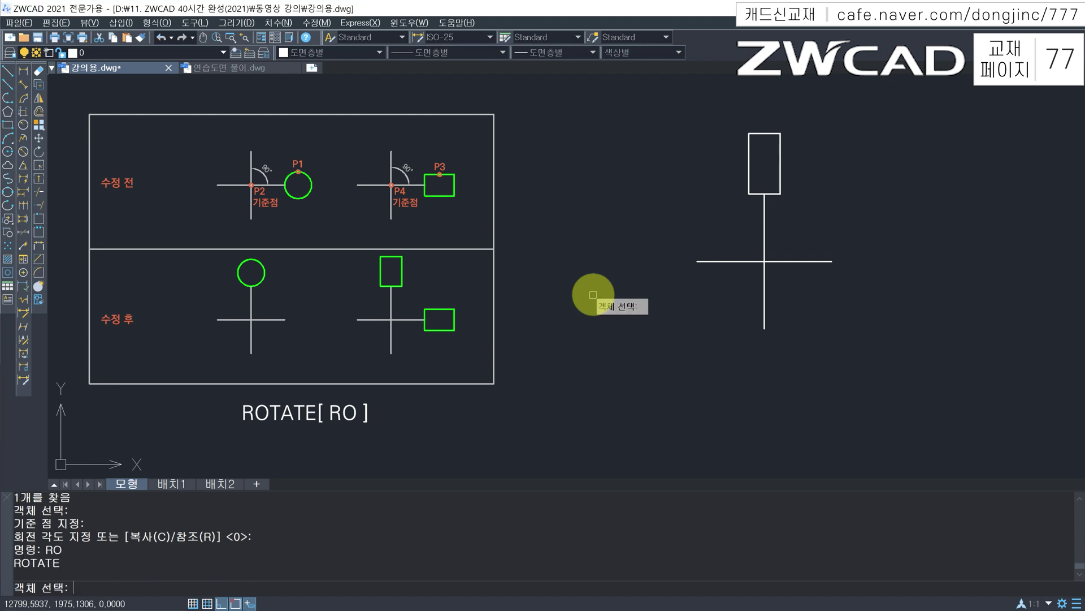
click(812, 109)
click(735, 151)
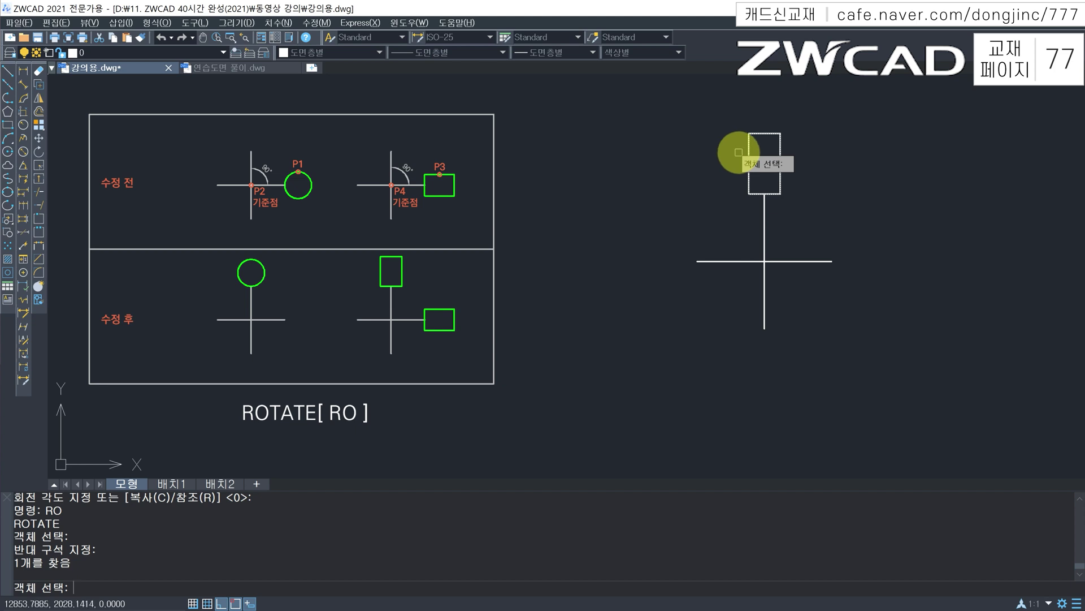
key(Return)
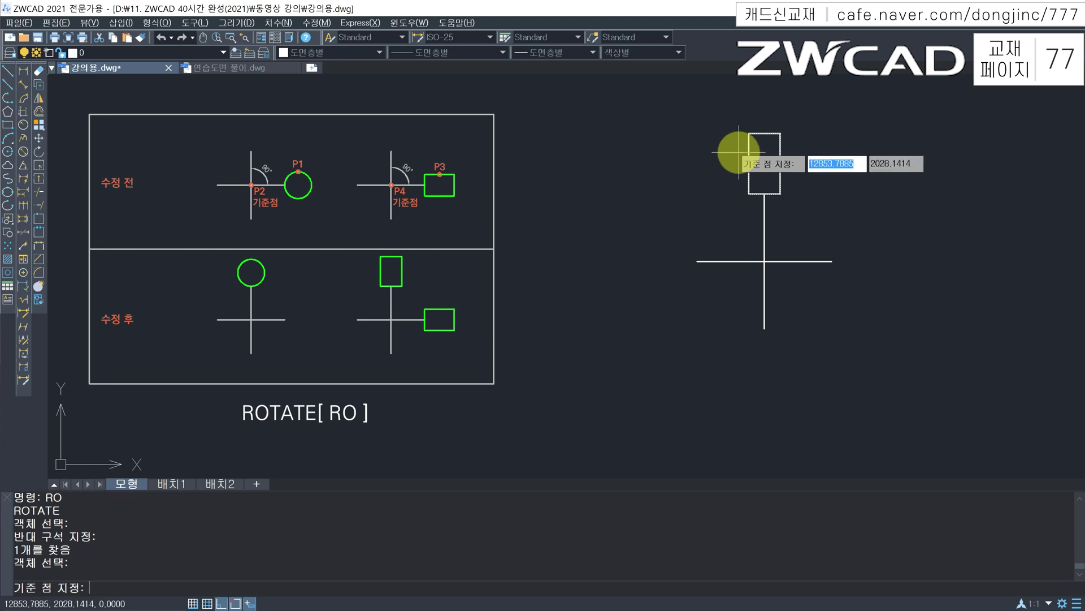
click(765, 261)
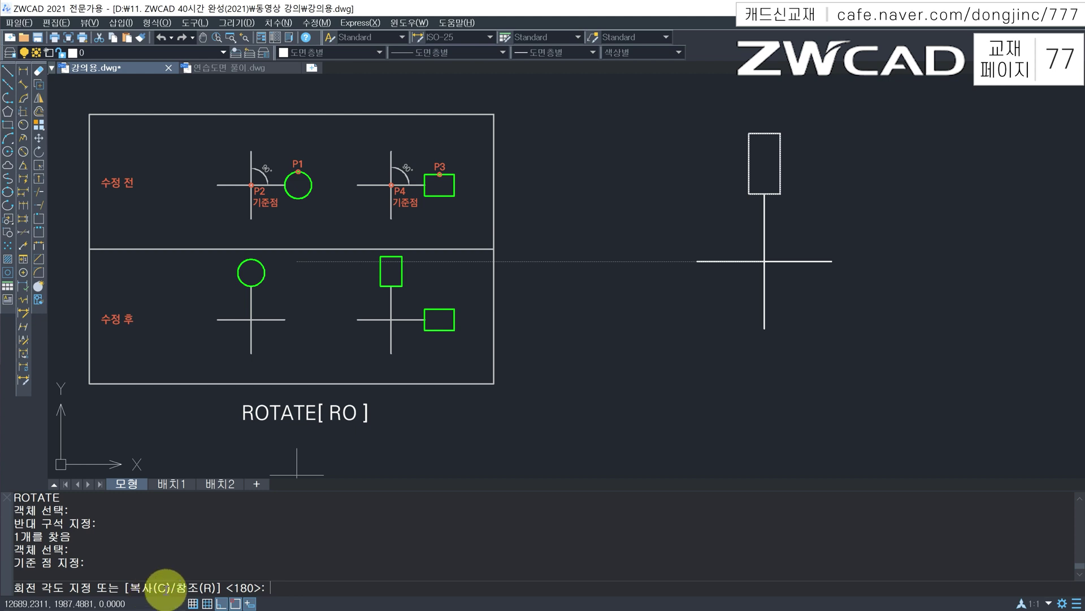
click(282, 587)
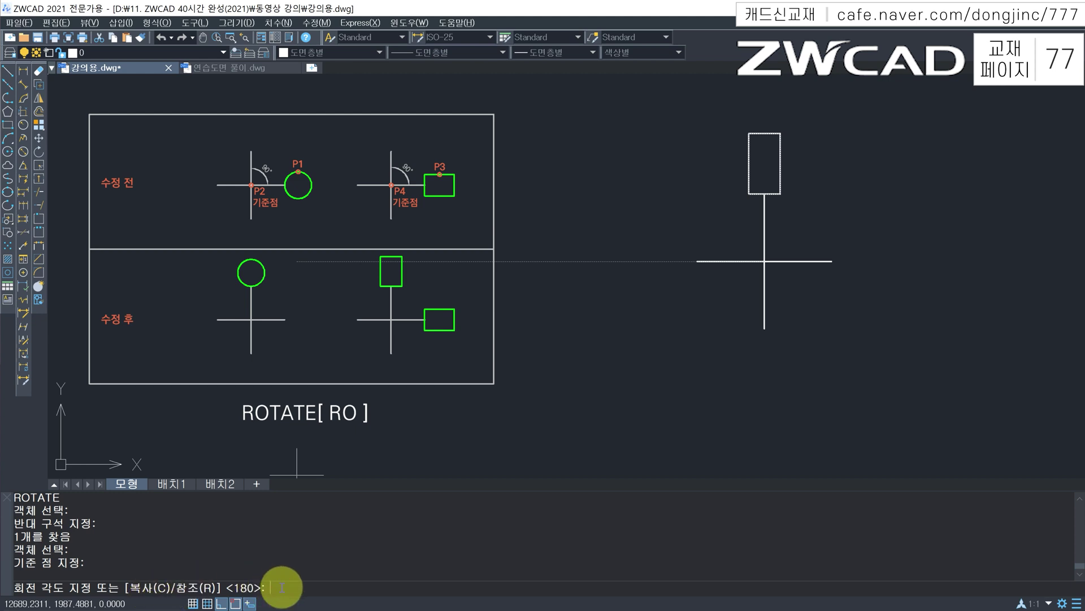
text(C)
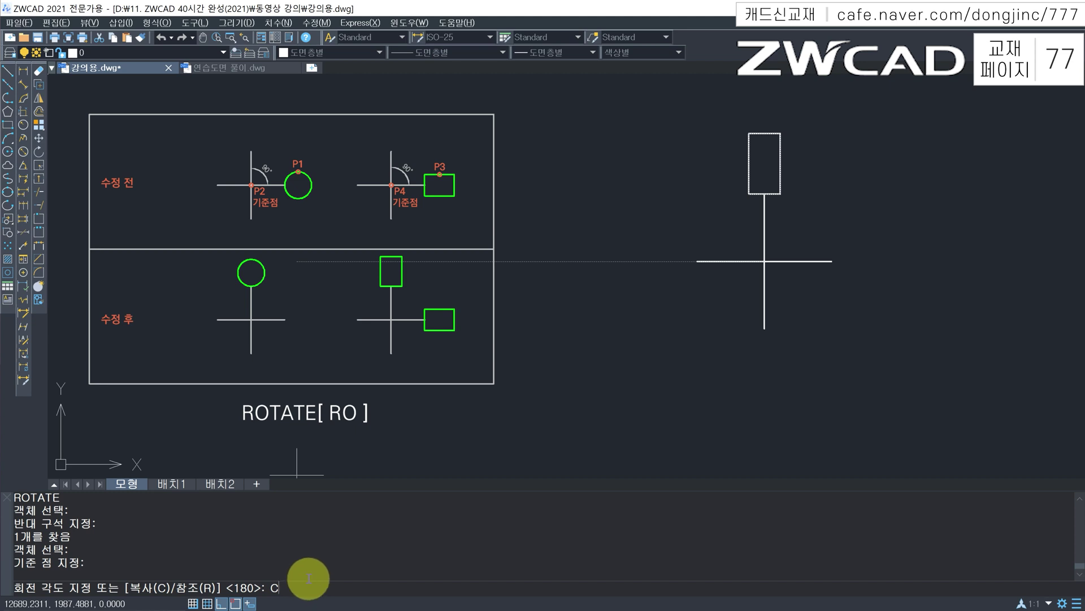
key(Return)
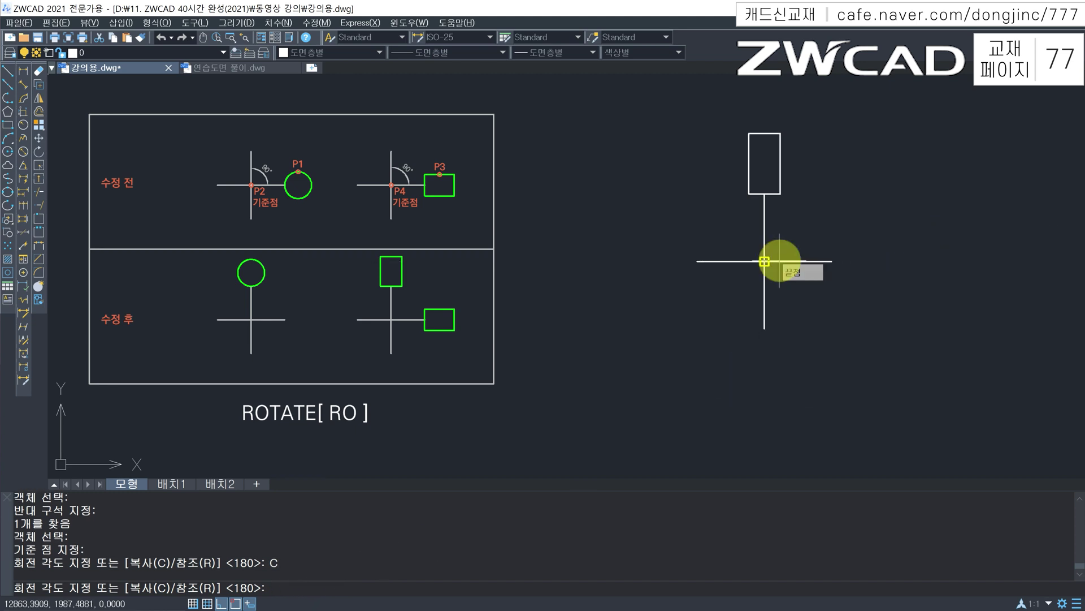
click(664, 252)
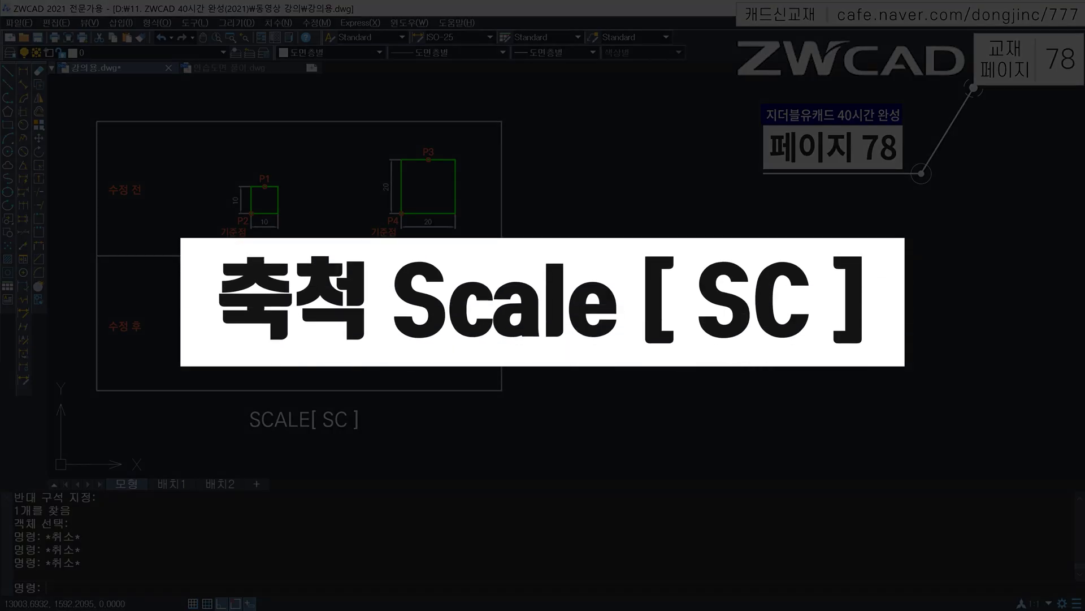
Draw a 10 by 10 square in the empty area beside the SCALE example table
text(rec)
key(Return)
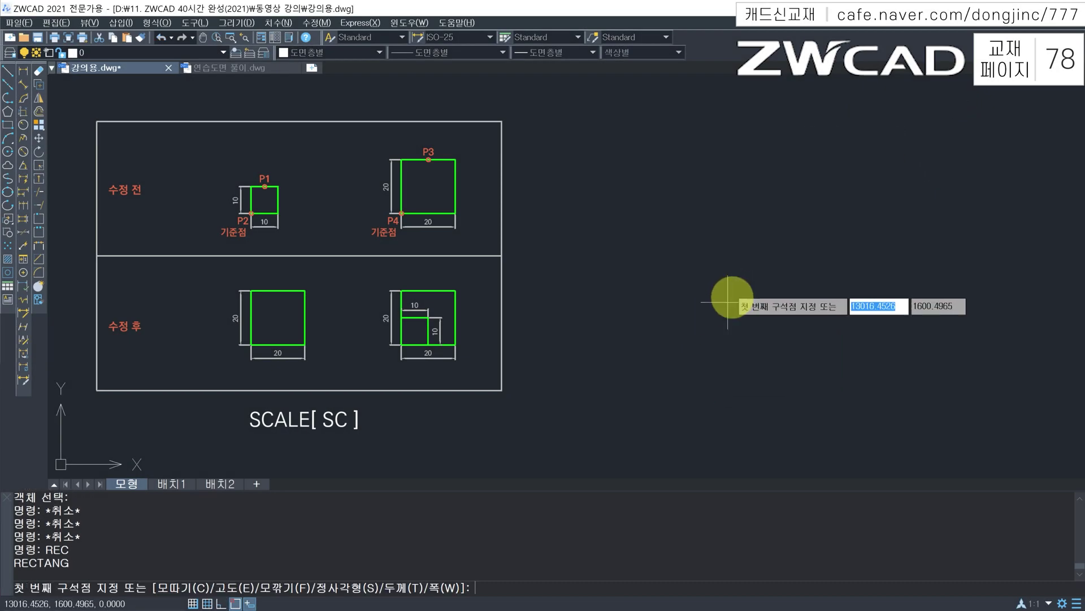
click(699, 290)
text(@10,10)
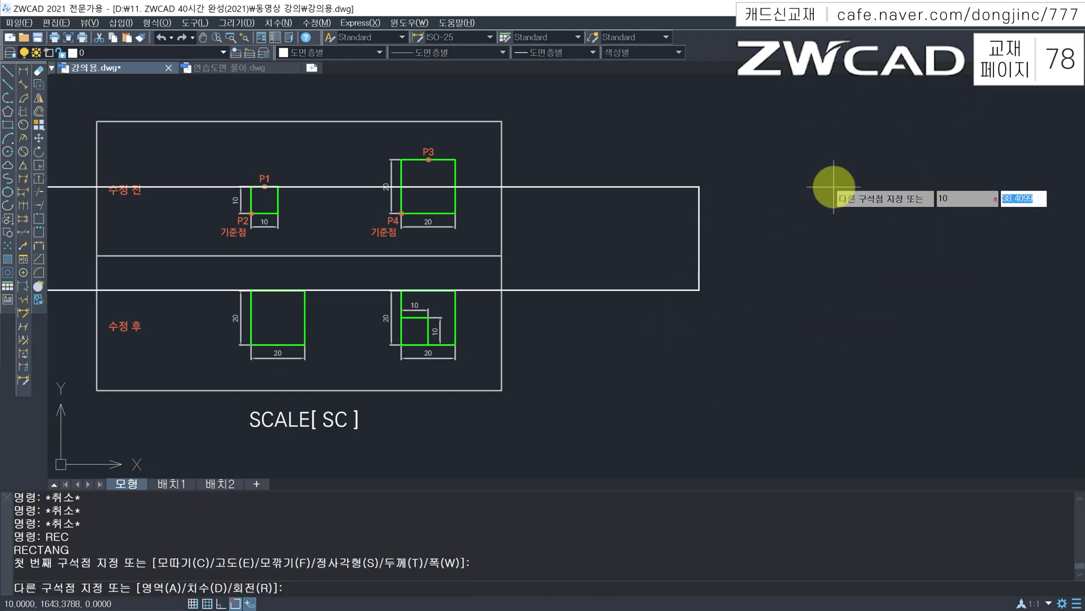
key(Return)
key(Escape)
key(Escape)
key(Escape)
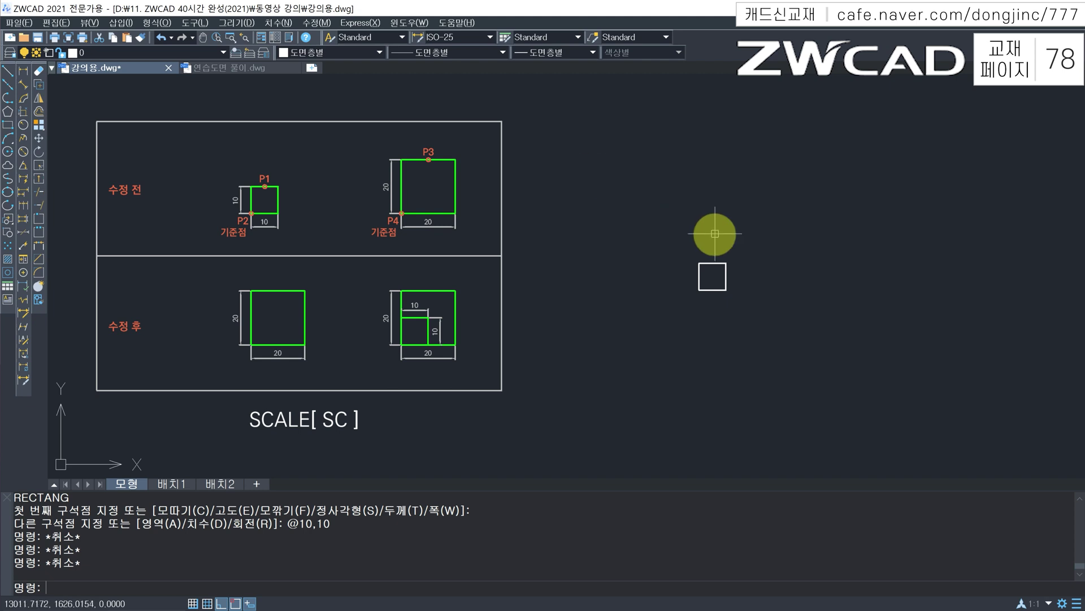
Scale the square by a factor of 2 from its lower-left corner
text(sc)
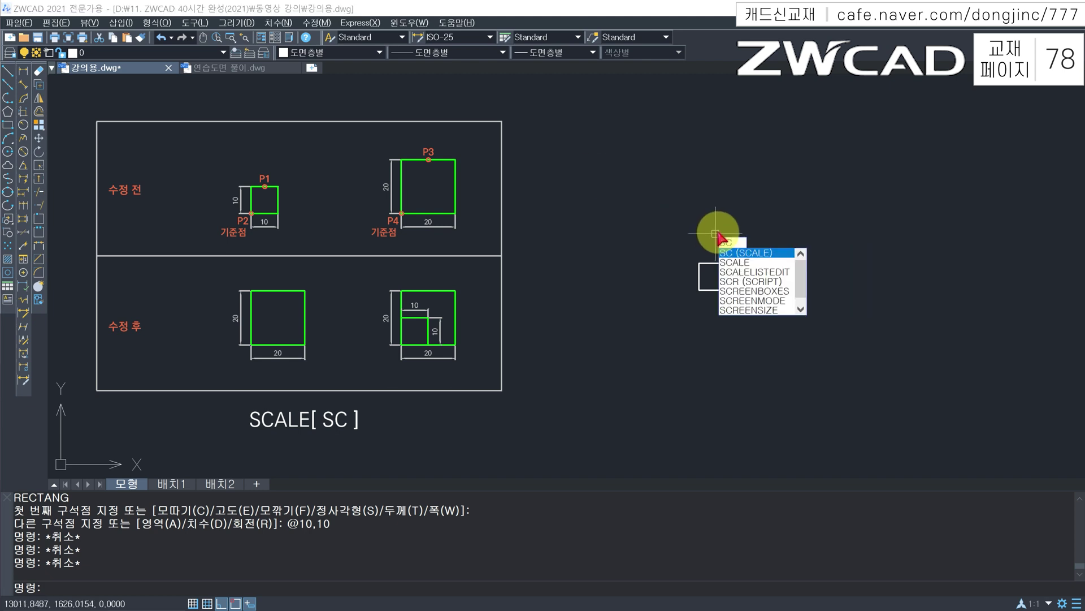
key(Return)
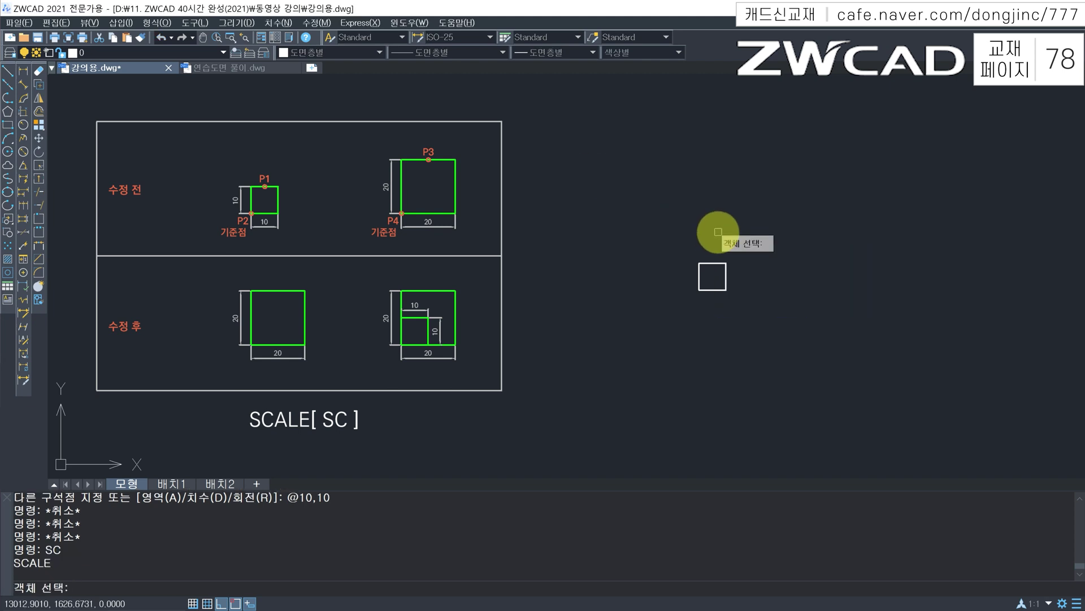
click(721, 265)
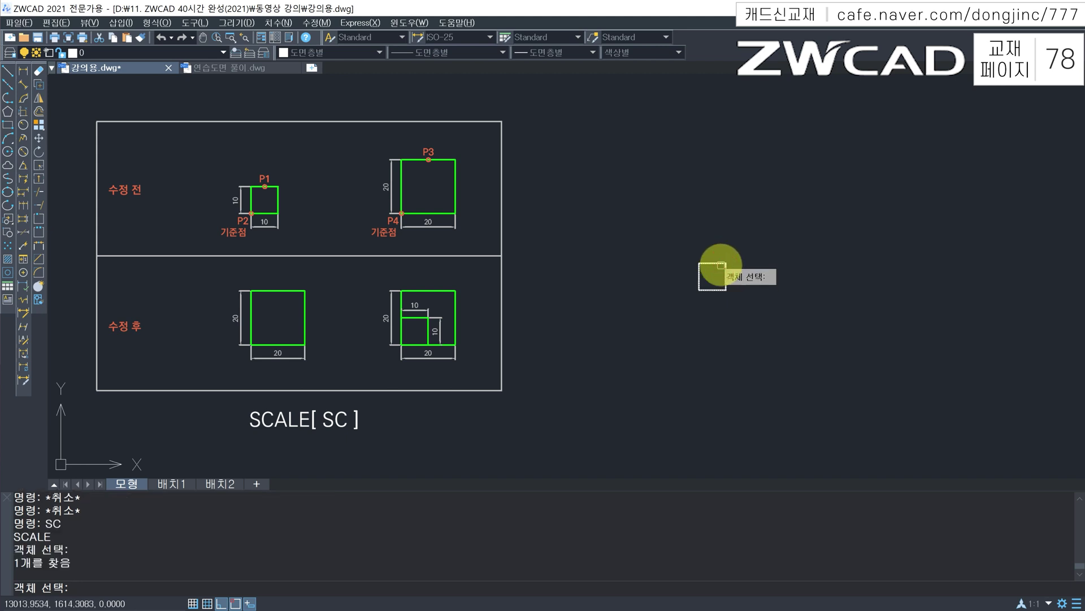
key(Return)
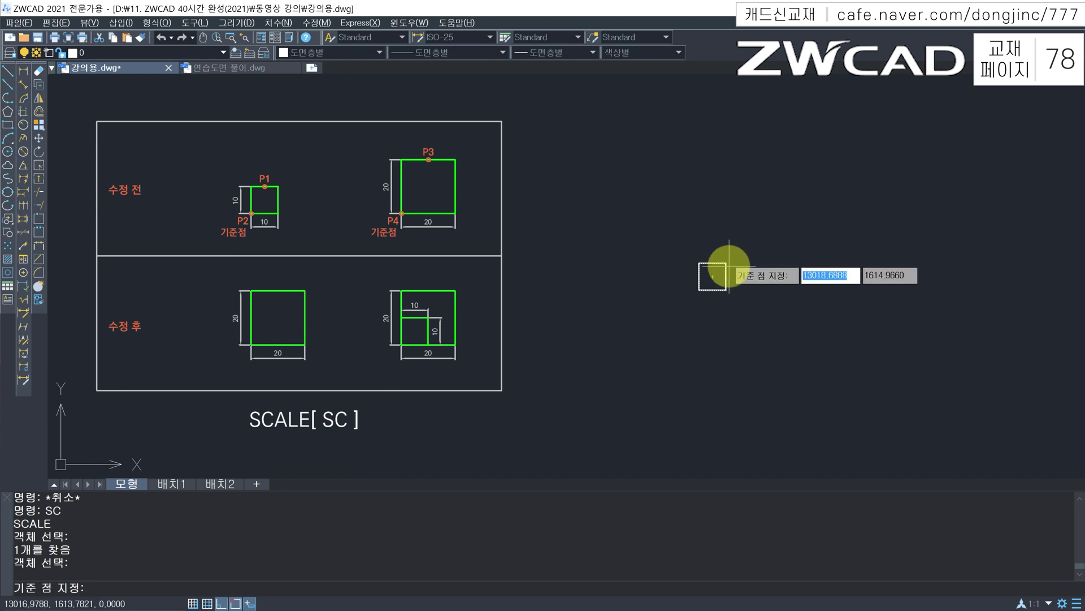
click(700, 289)
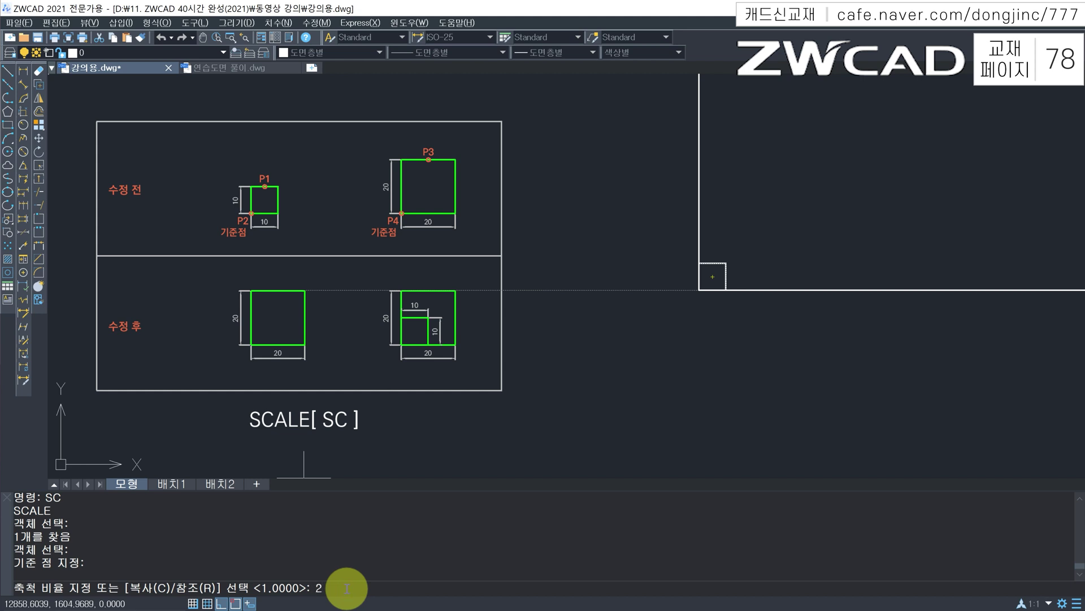
key(Return)
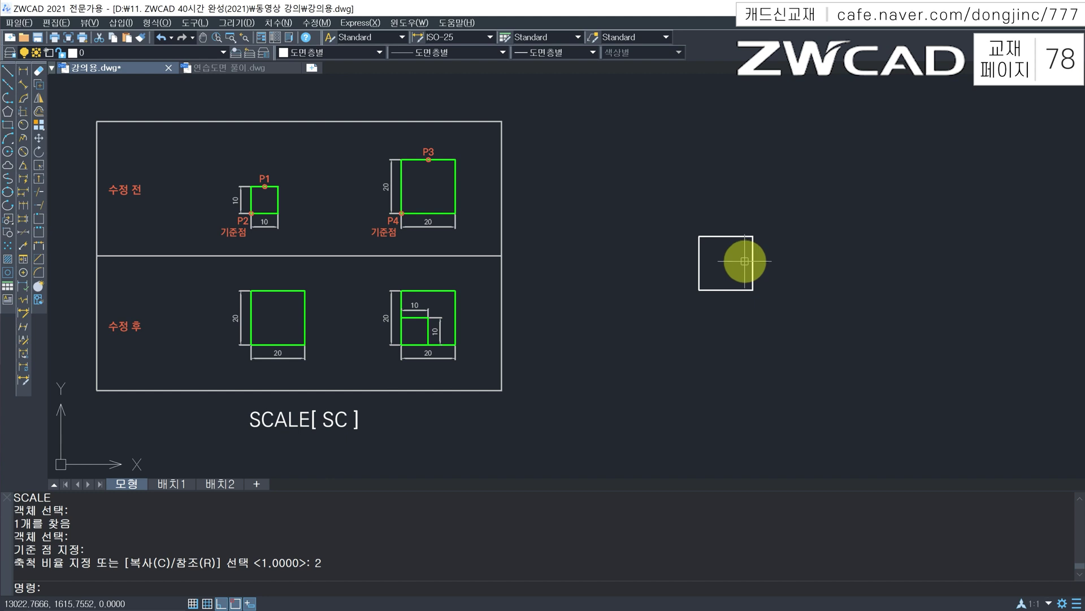
Scale the square by a factor of 1/2 using its upper-left corner as the base point
text(sc)
key(Return)
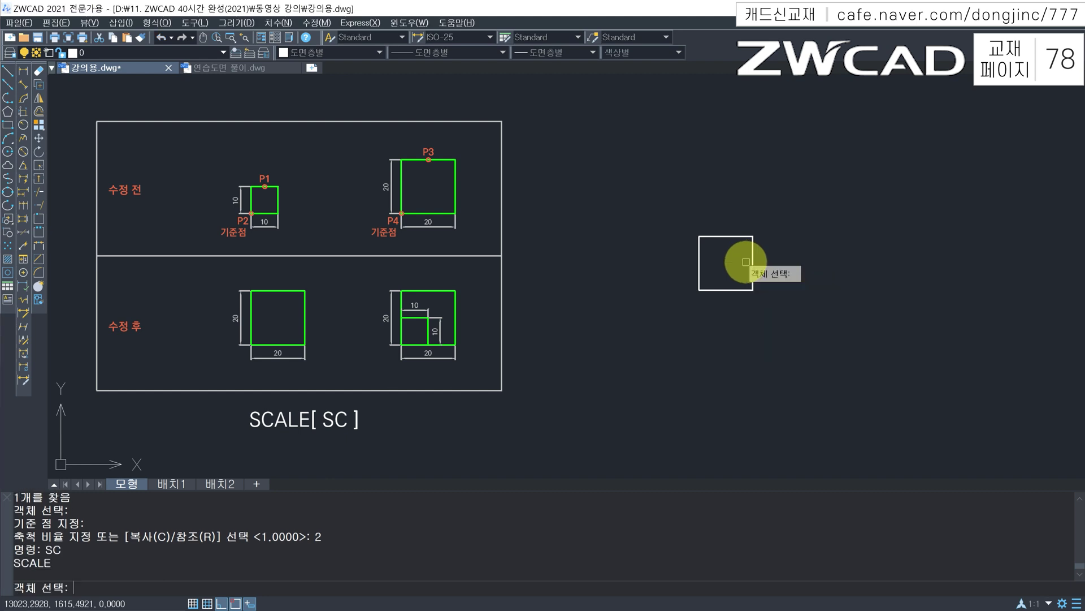
click(775, 219)
click(728, 259)
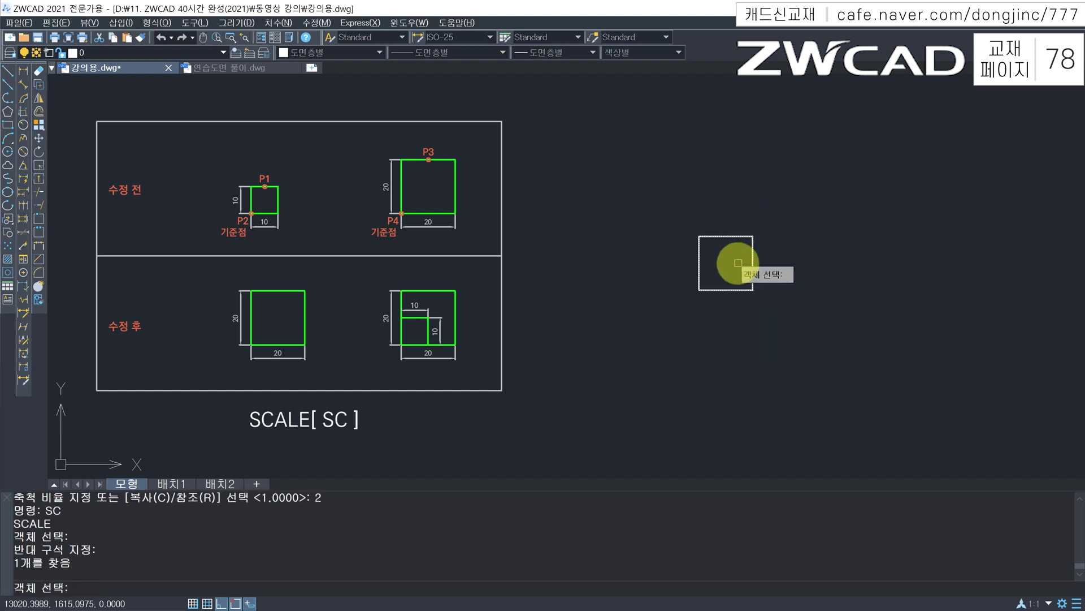
key(Return)
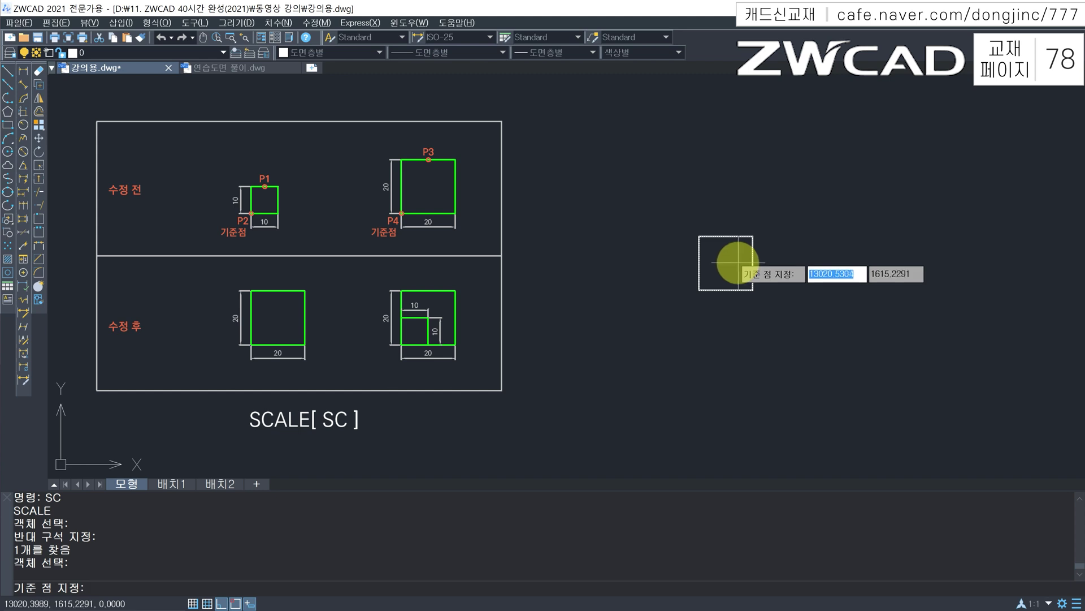
click(699, 236)
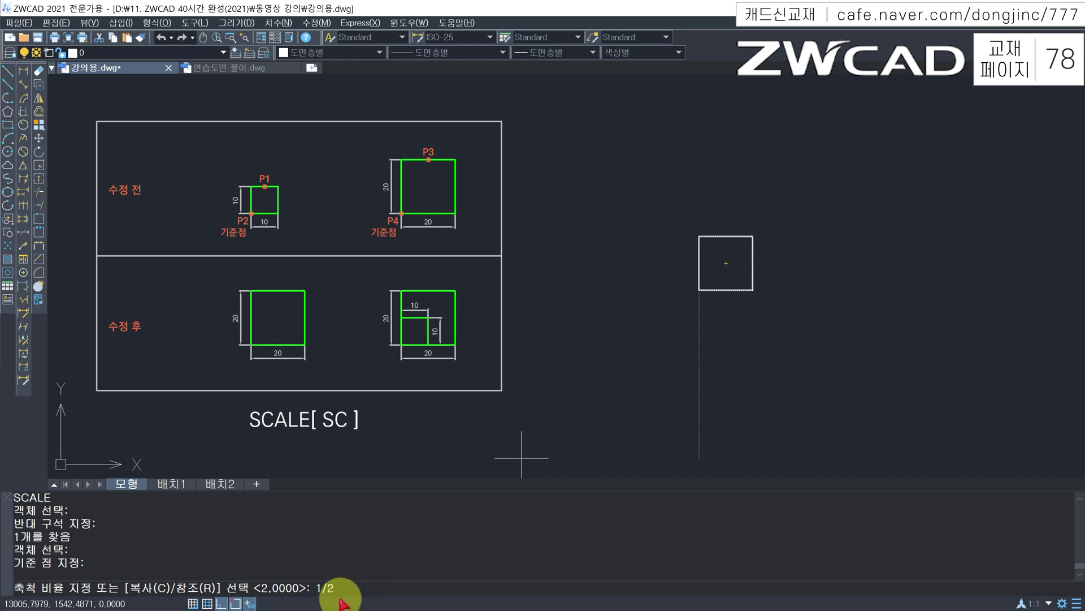
key(Return)
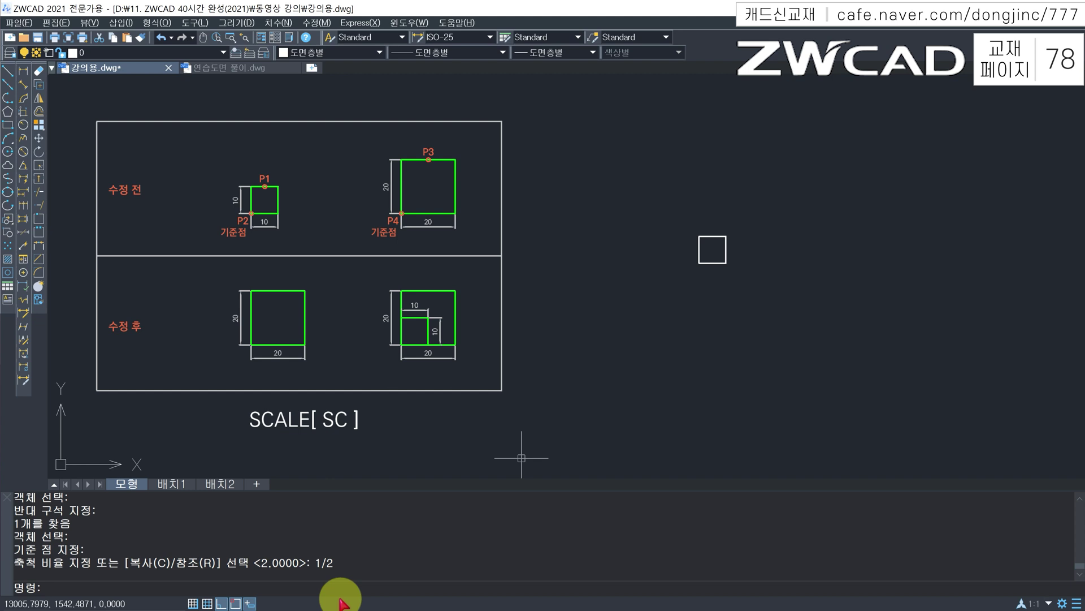
Scale a copy of the square by a factor of 3 about its centre, keeping the original with the Copy option
text(SC)
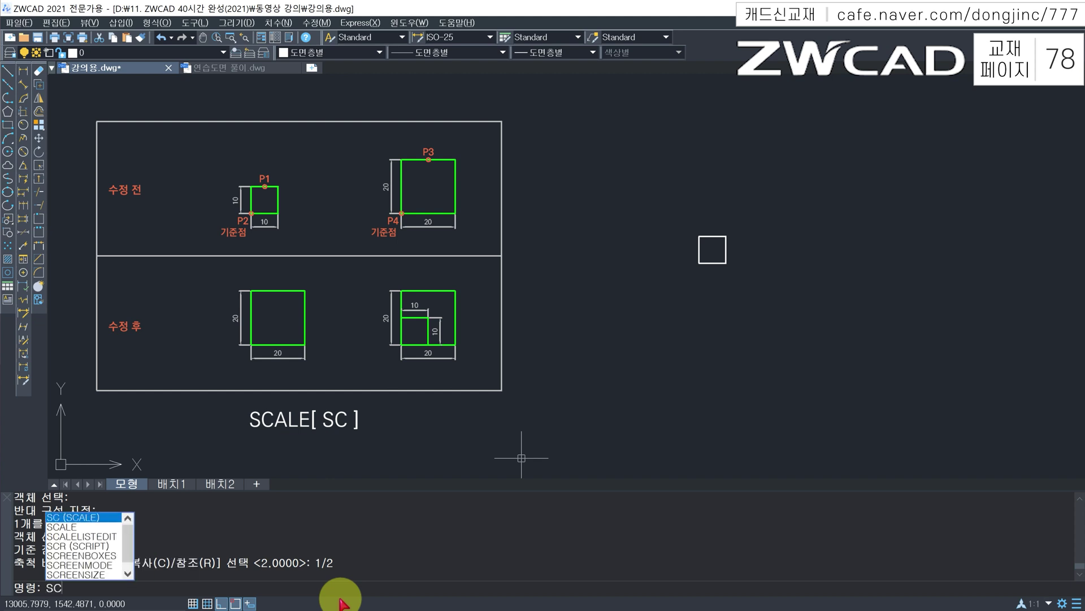
key(Return)
click(774, 215)
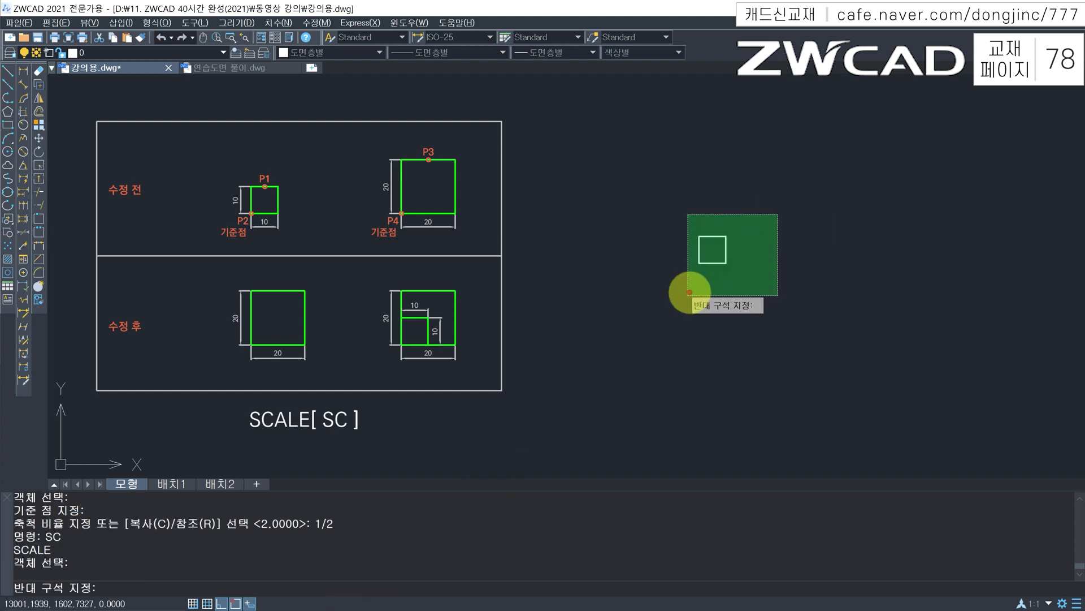
click(689, 300)
key(Return)
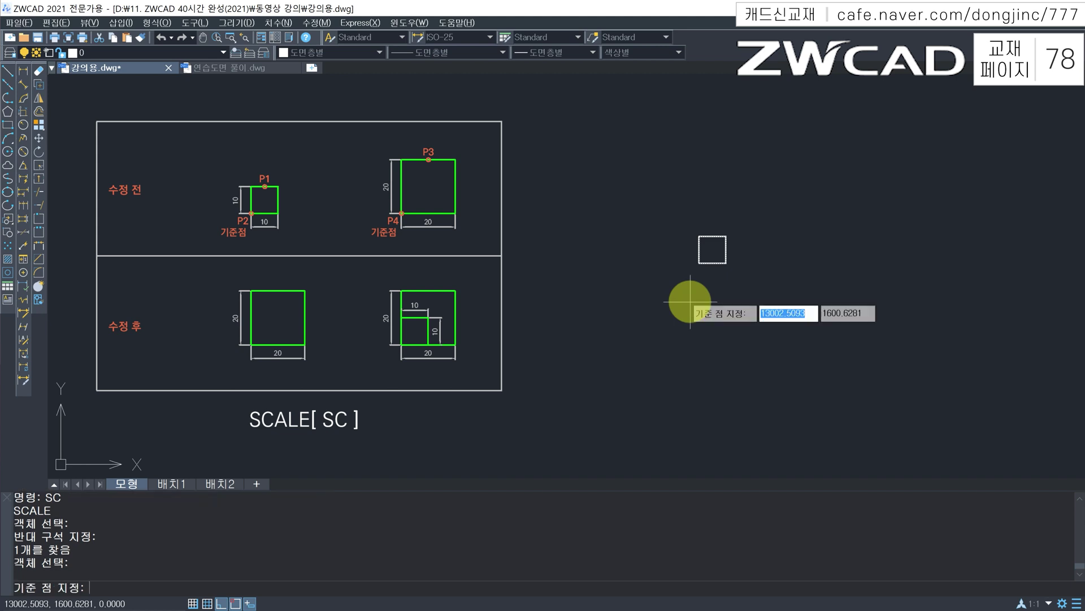
click(713, 249)
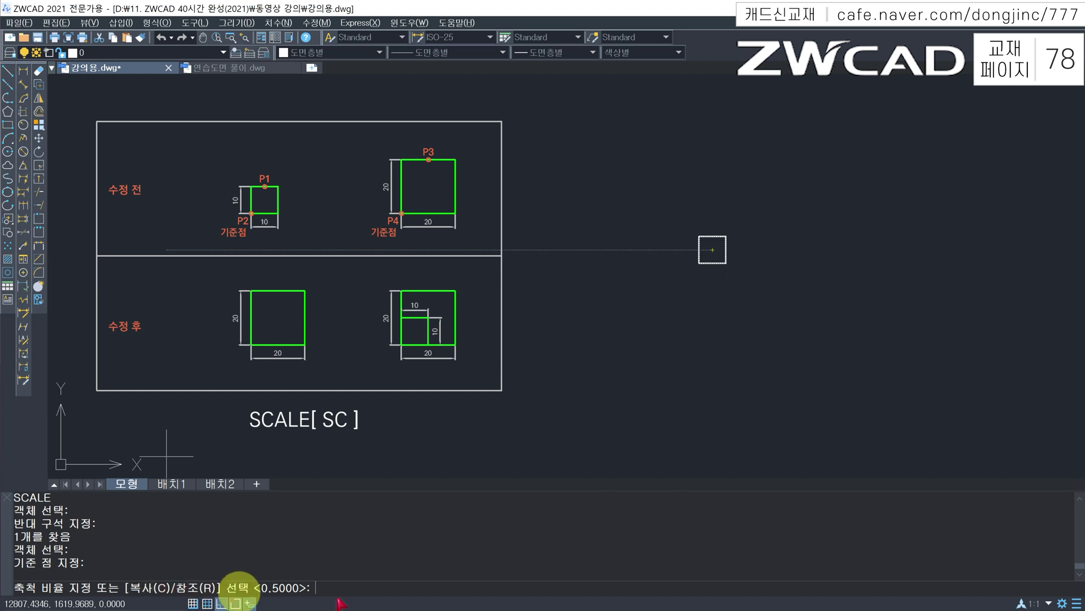
text(C)
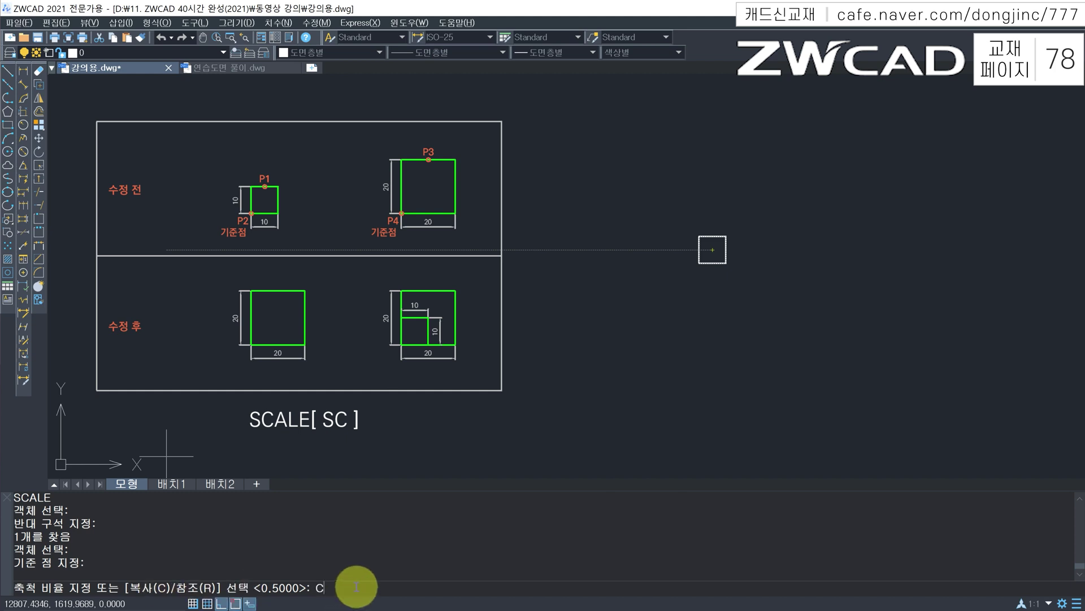
key(Return)
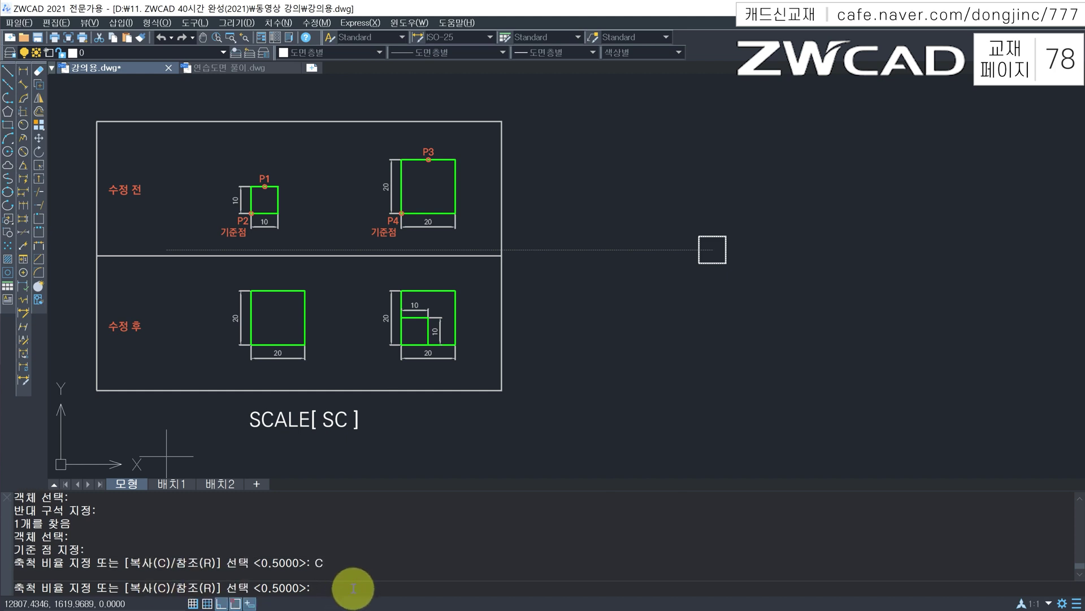
text(3)
key(Return)
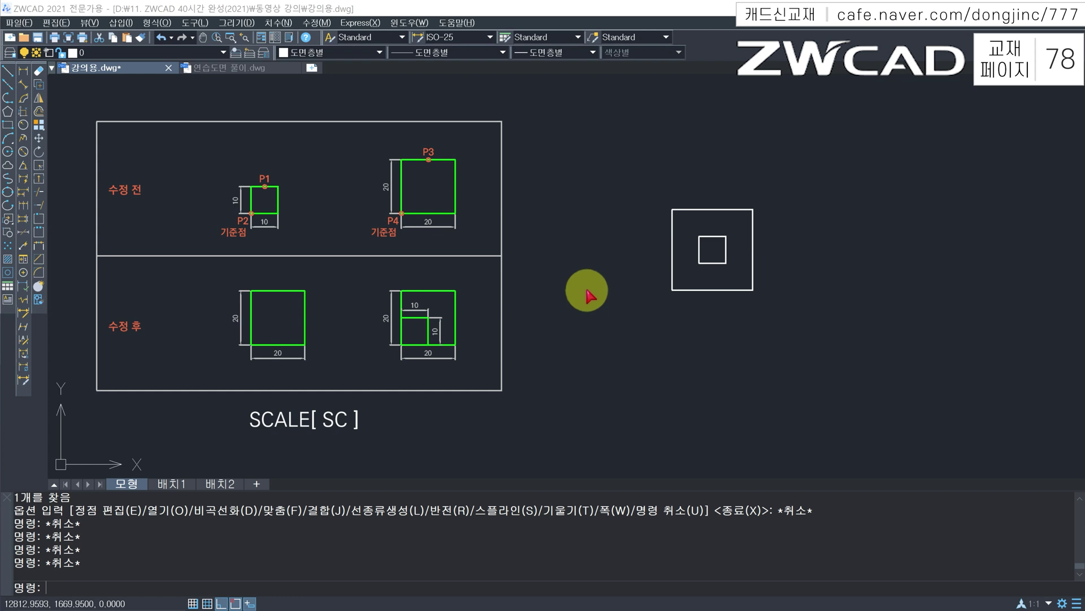
Add the single-line text AAAAAAAAAA above the two nested squares with a height of 3.5 and a rotation of 0
text(DT)
key(Return)
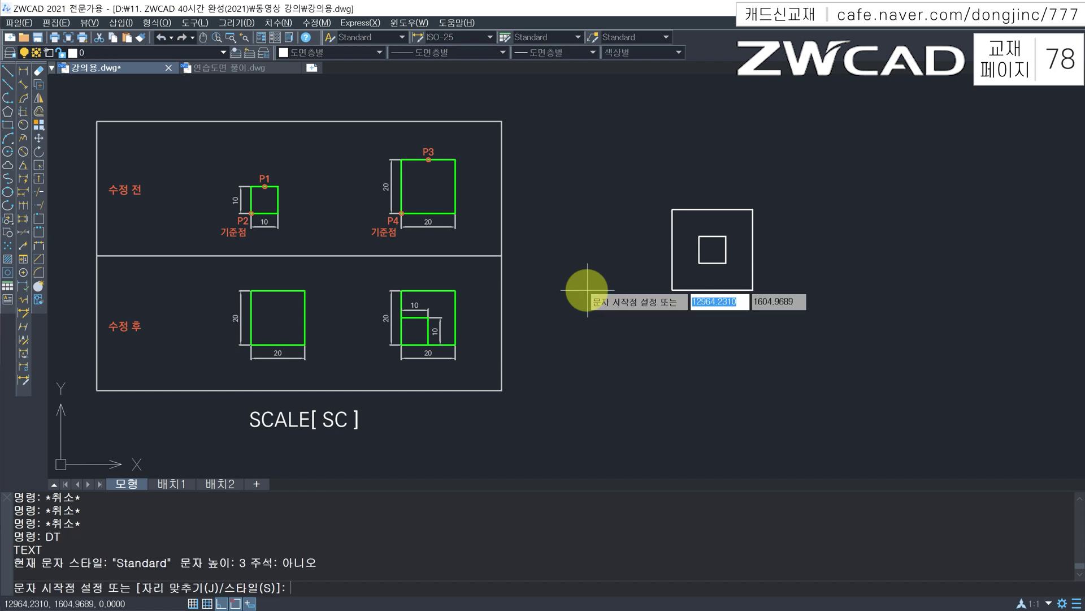
click(659, 181)
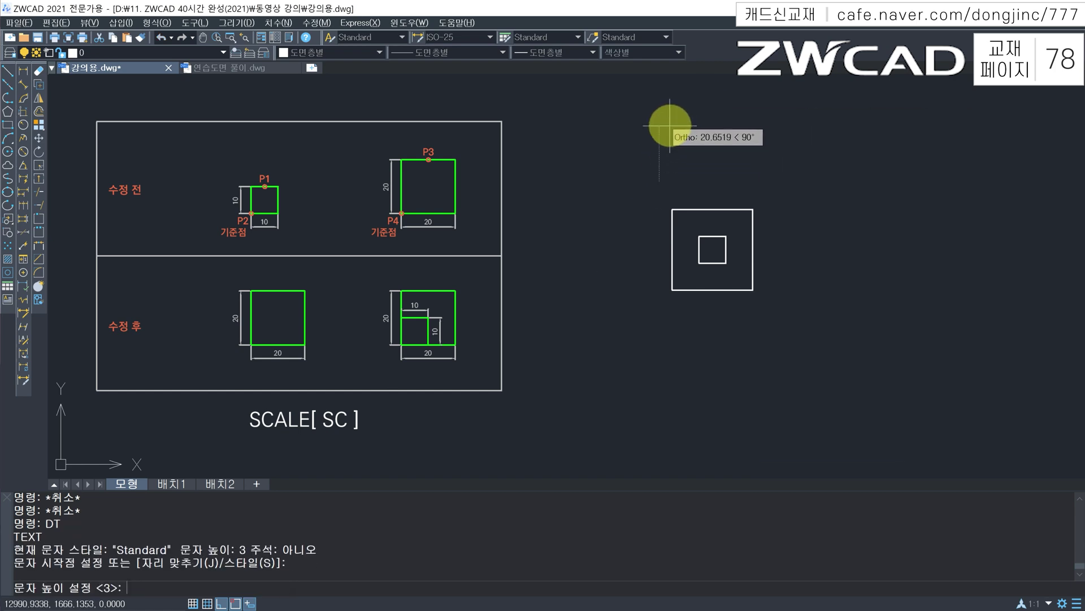
text(3.5)
key(Return)
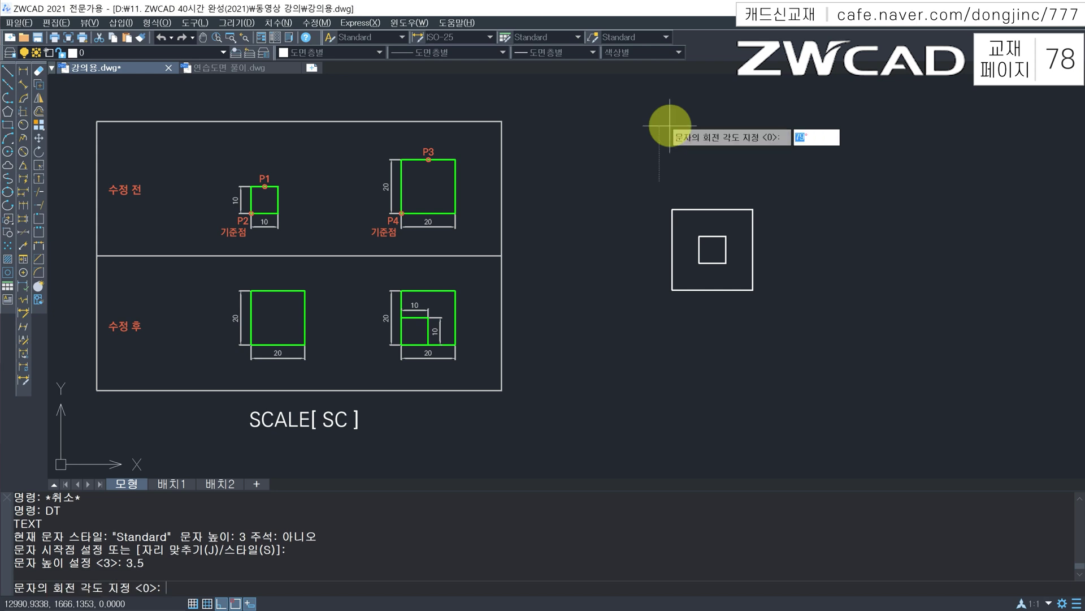
key(Return)
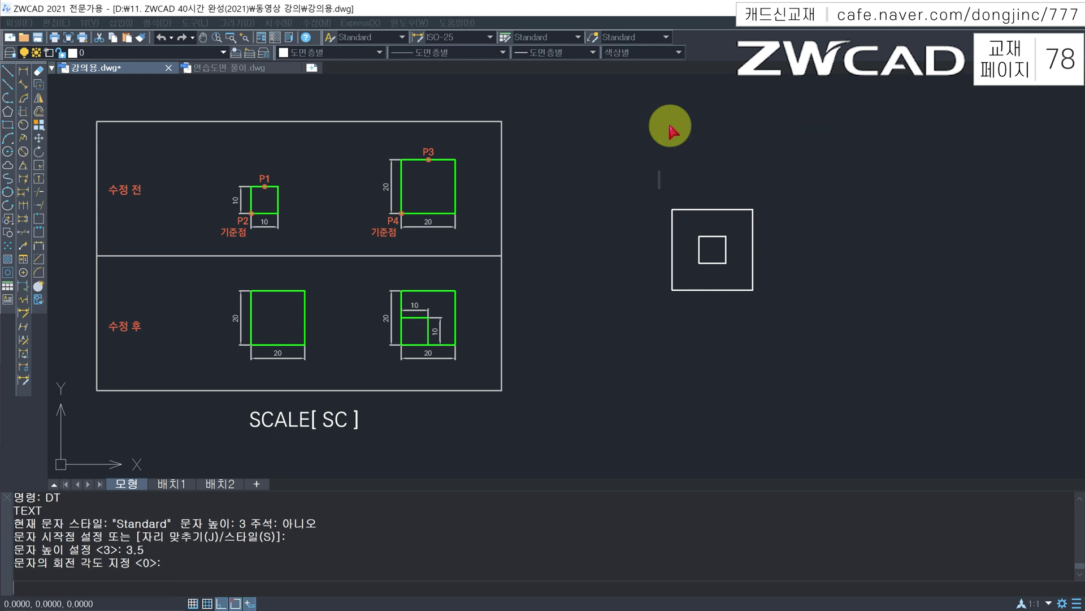
text(AAAAAAAAAA)
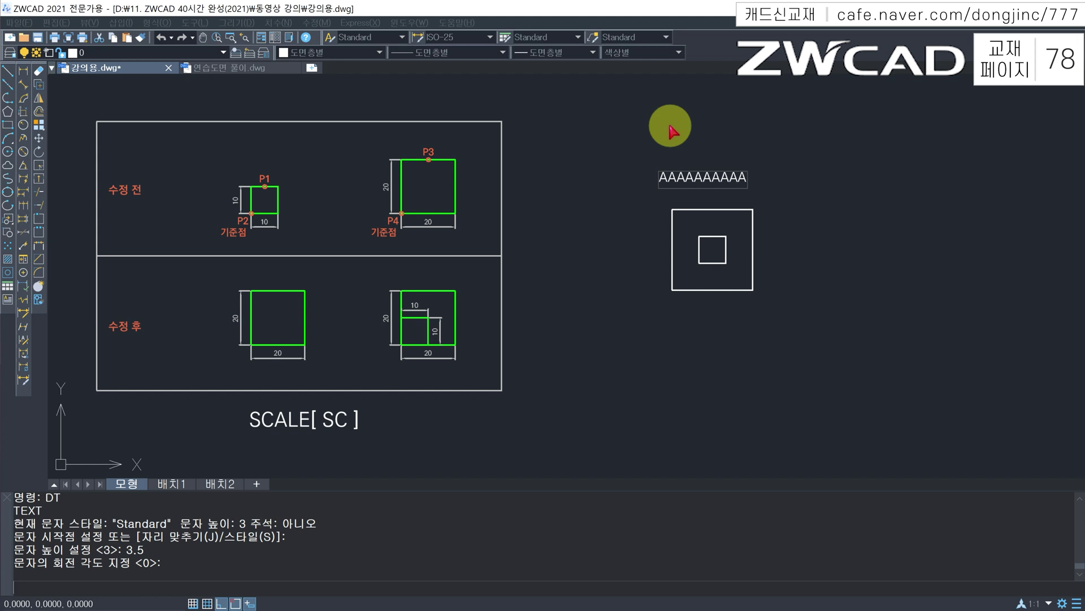
key(Return)
key(Return)
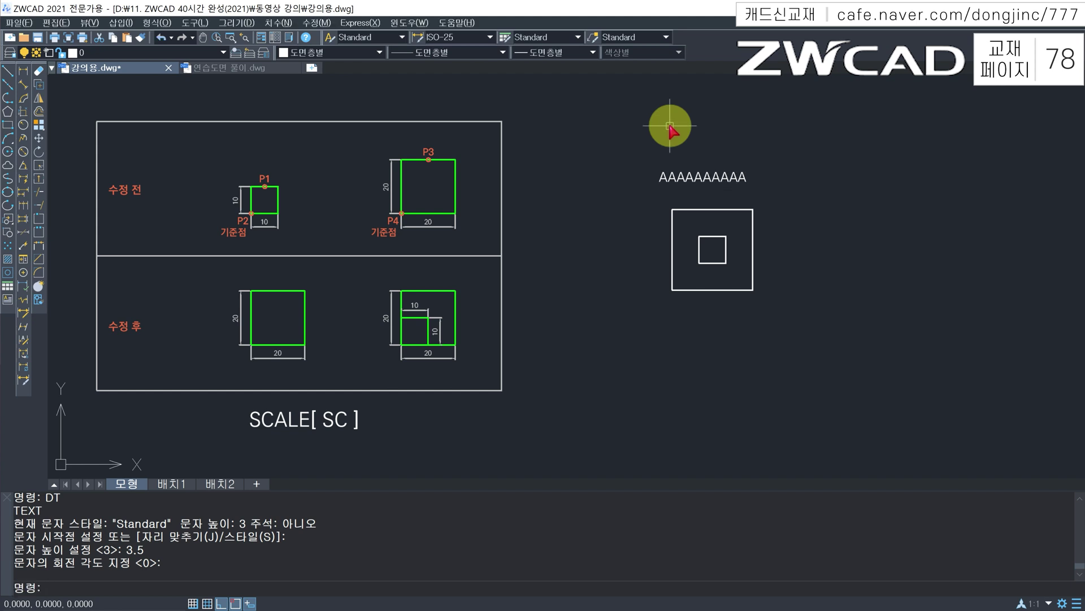
key(Escape)
key(Escape)
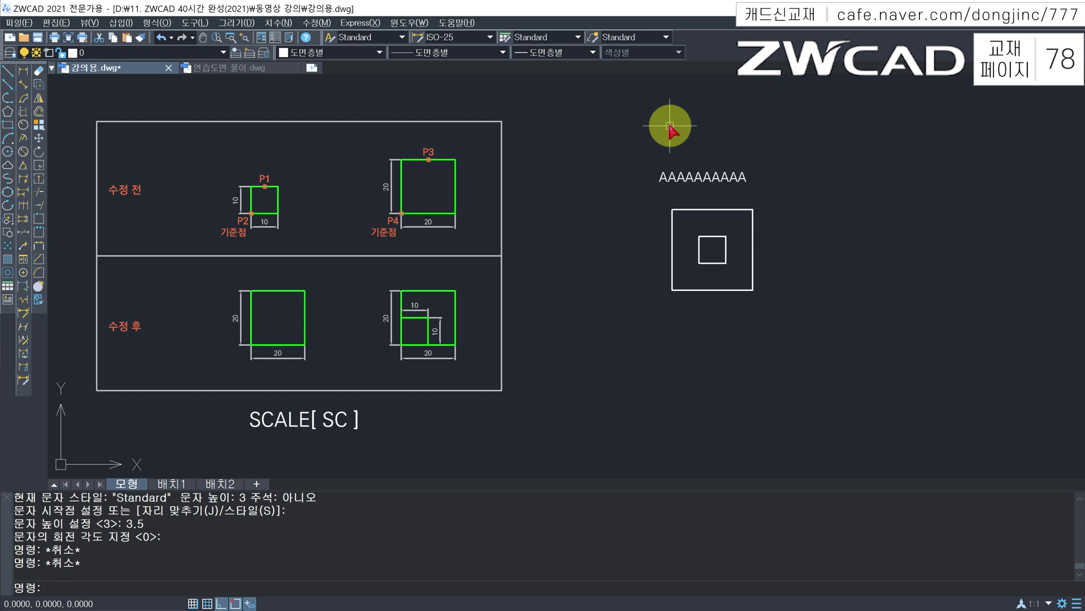
Scale the AAAAAAAAAA text by a factor of 2 from a base point near its lower-left corner
text(SC)
key(Return)
click(719, 150)
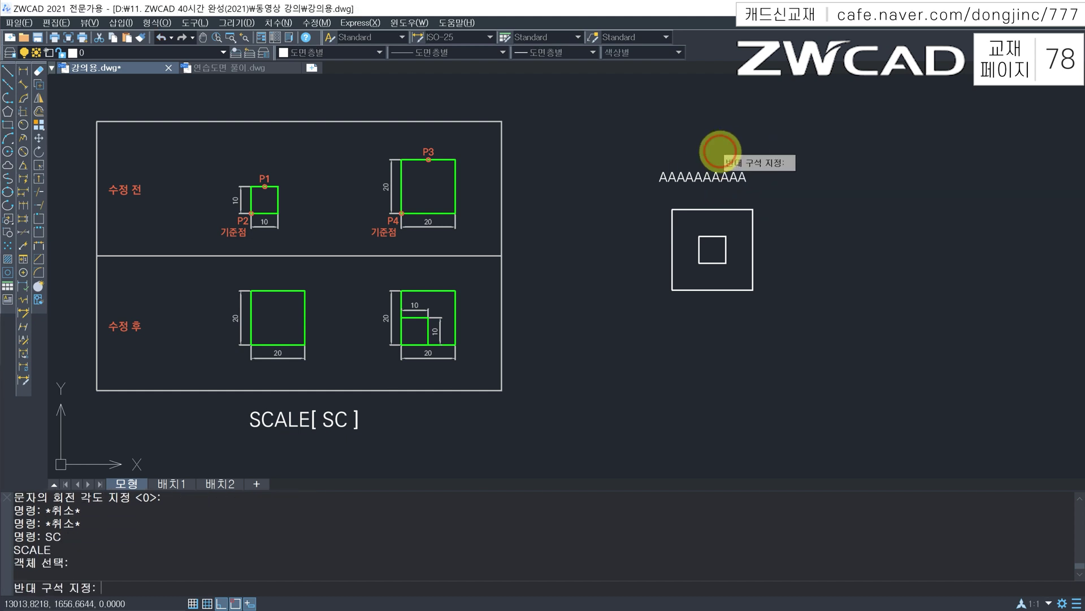
click(651, 181)
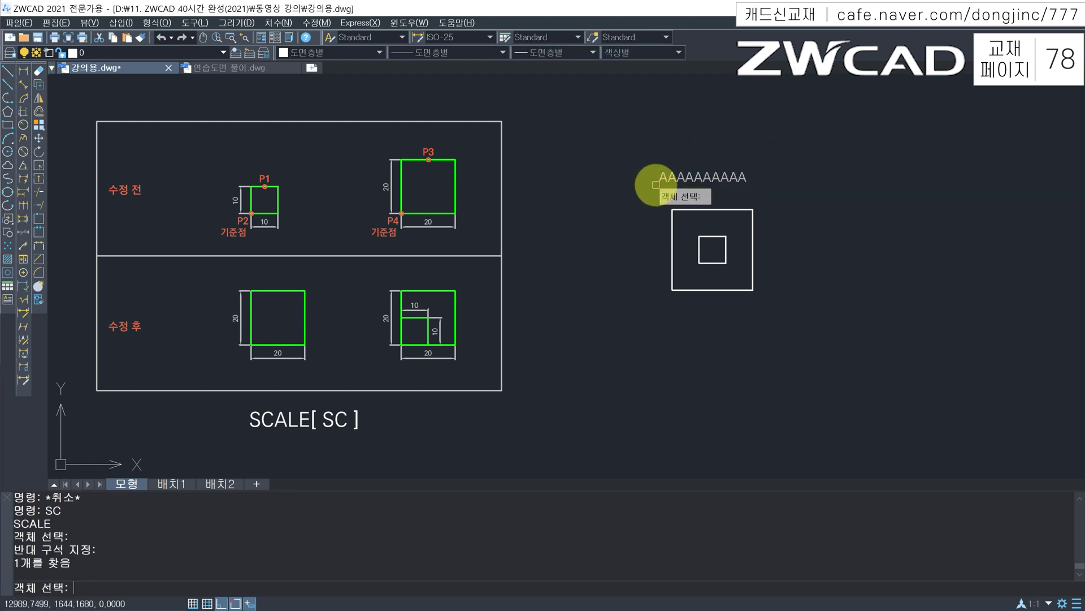
key(Return)
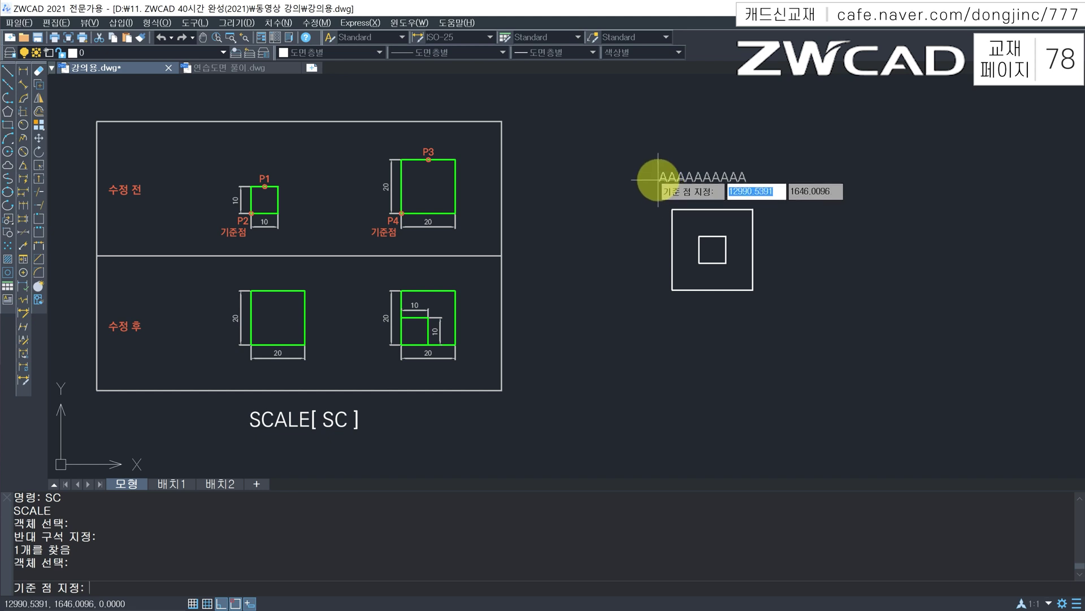
click(657, 183)
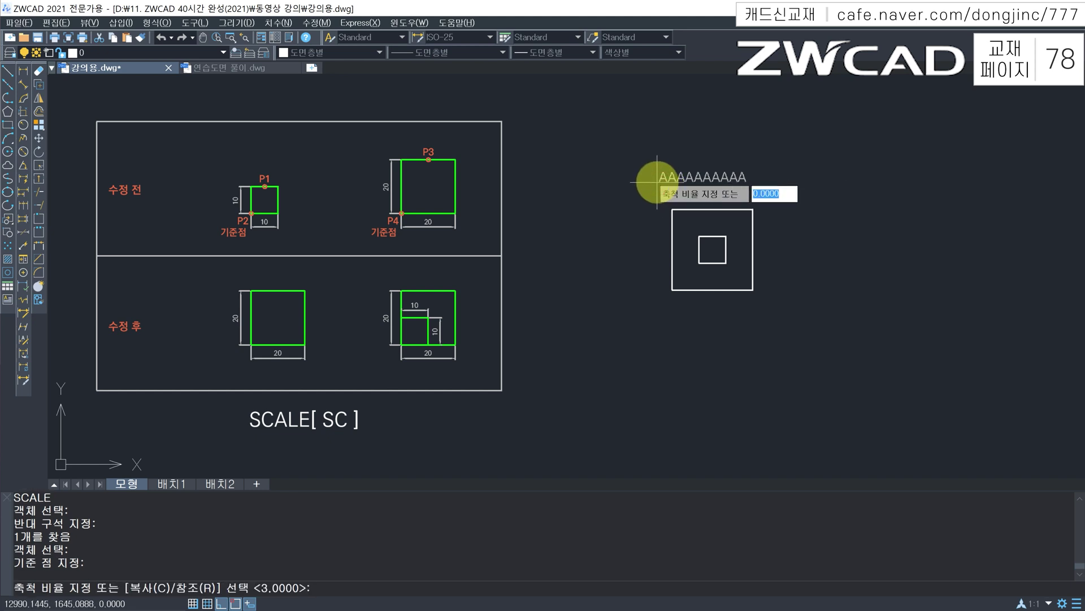
text(2)
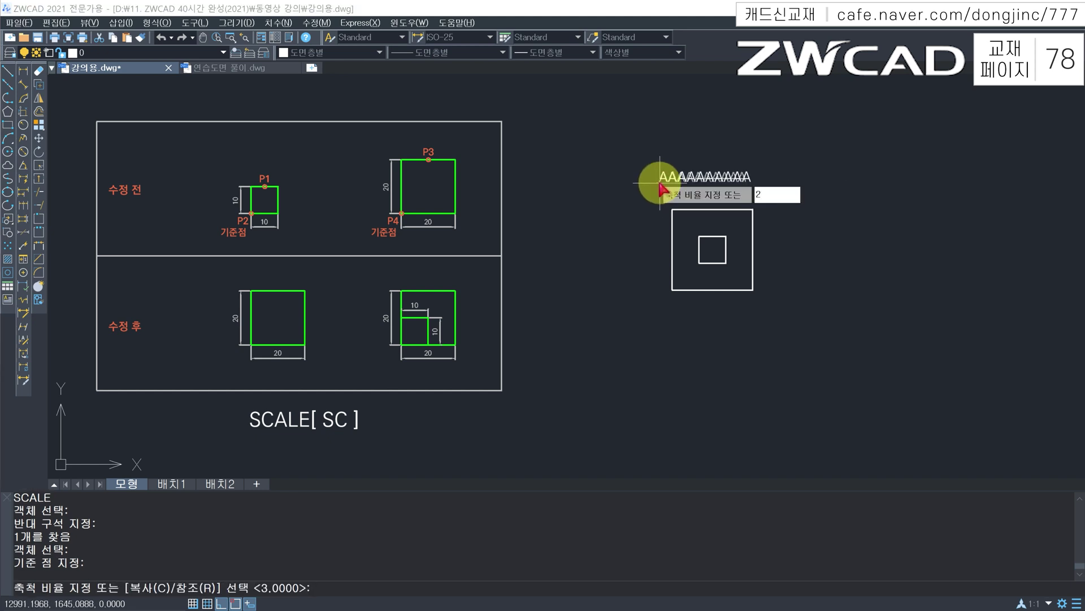
key(Return)
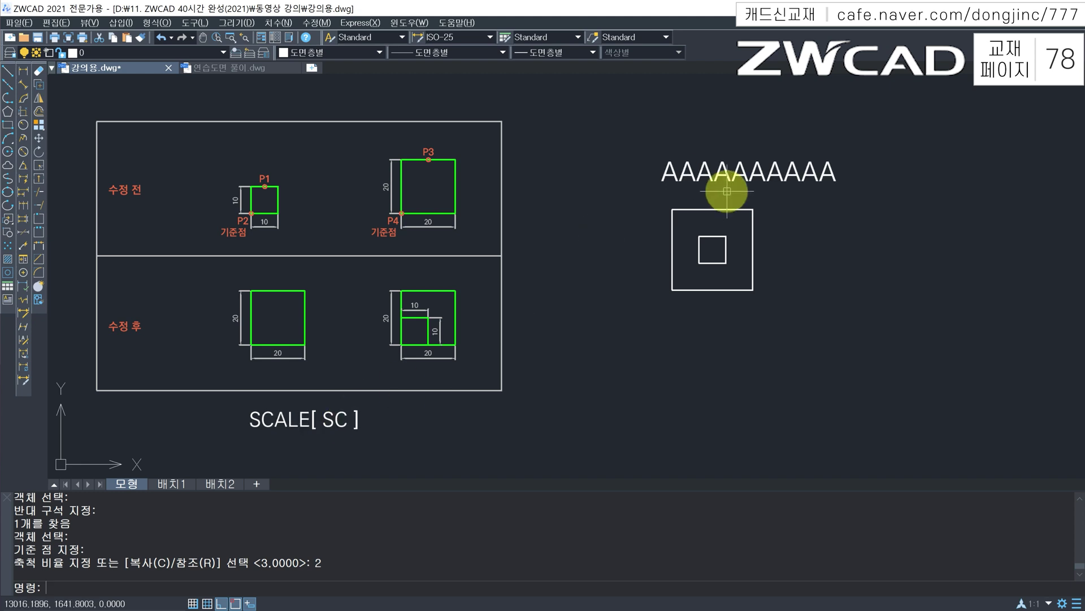
Scale the enlarged text by a factor of .5 from a base point near its first letter
text(sc)
key(Return)
click(734, 165)
click(684, 195)
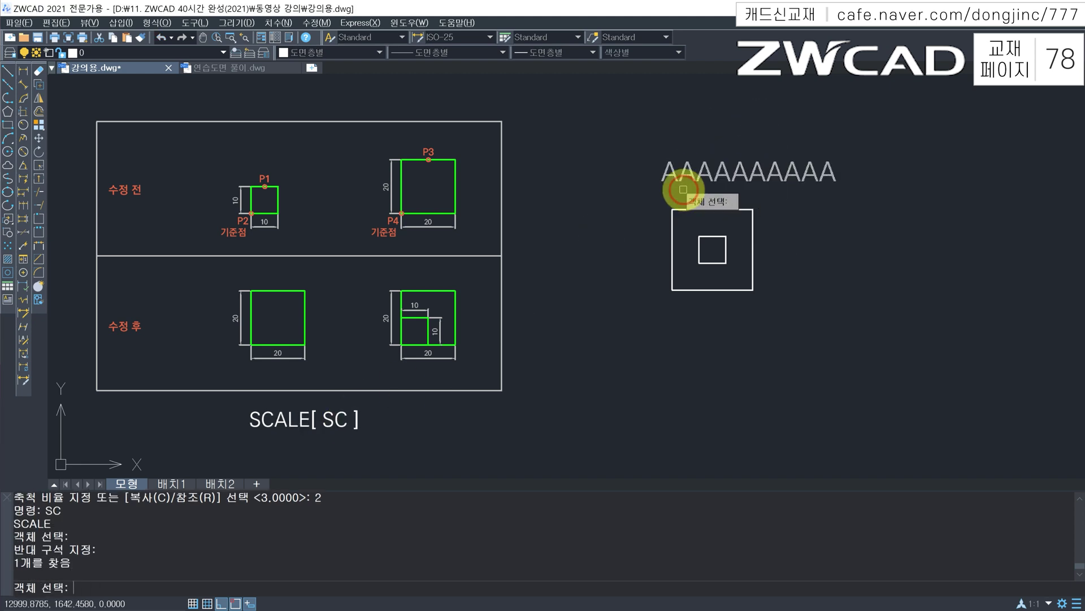
key(Return)
click(676, 177)
text(.5)
key(Return)
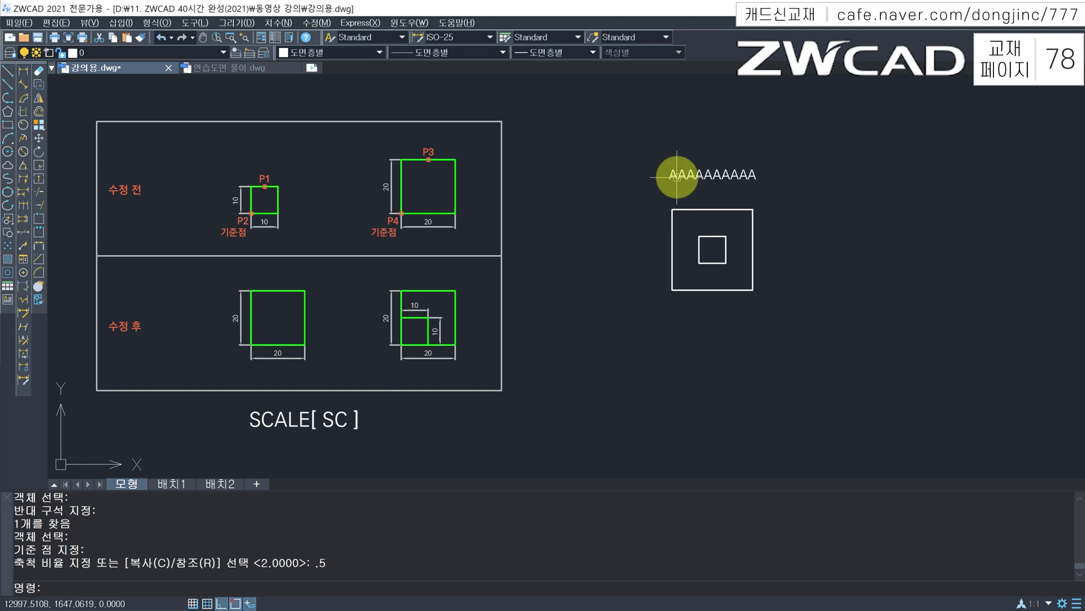